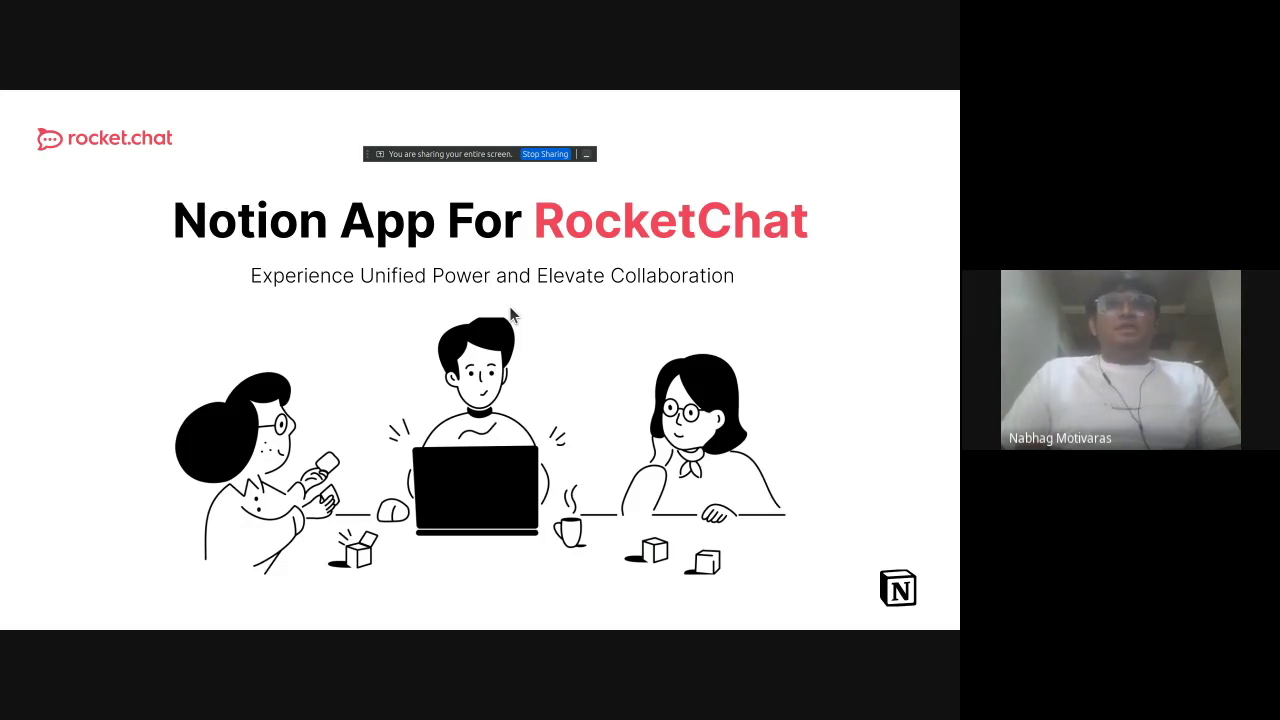
{"action": "key", "text": "Right"}
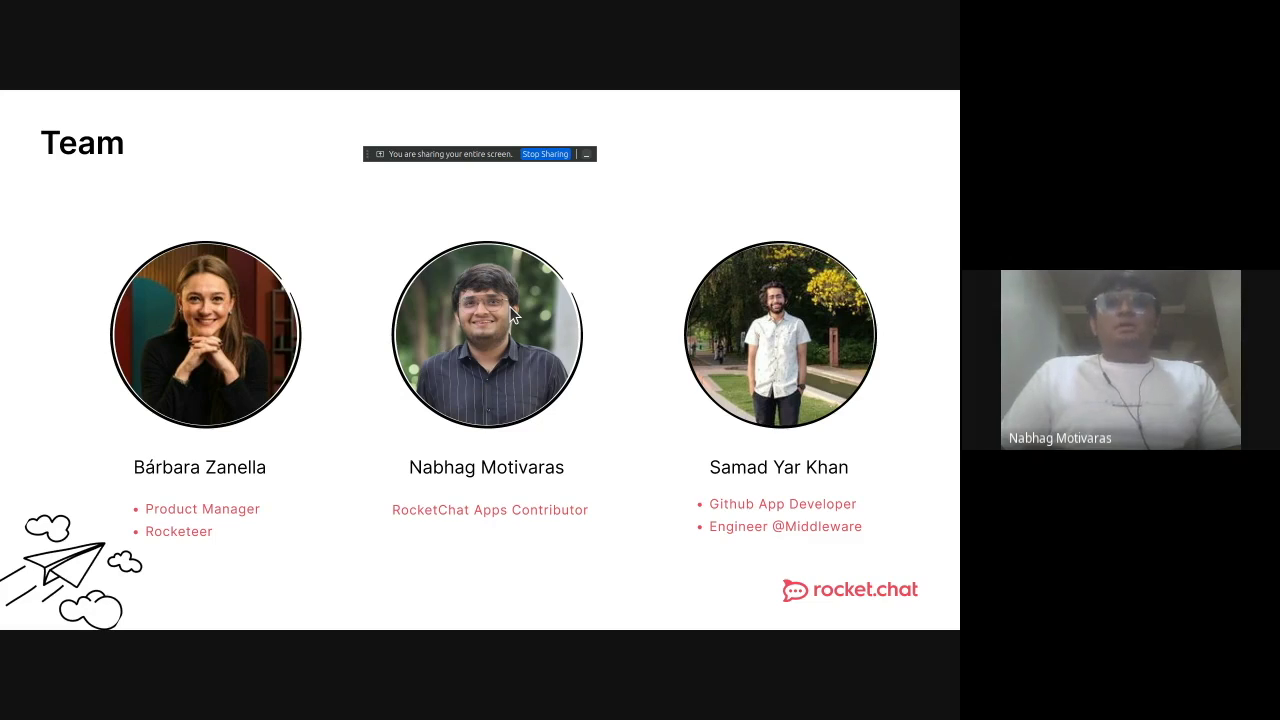
{"action": "key", "text": "Right"}
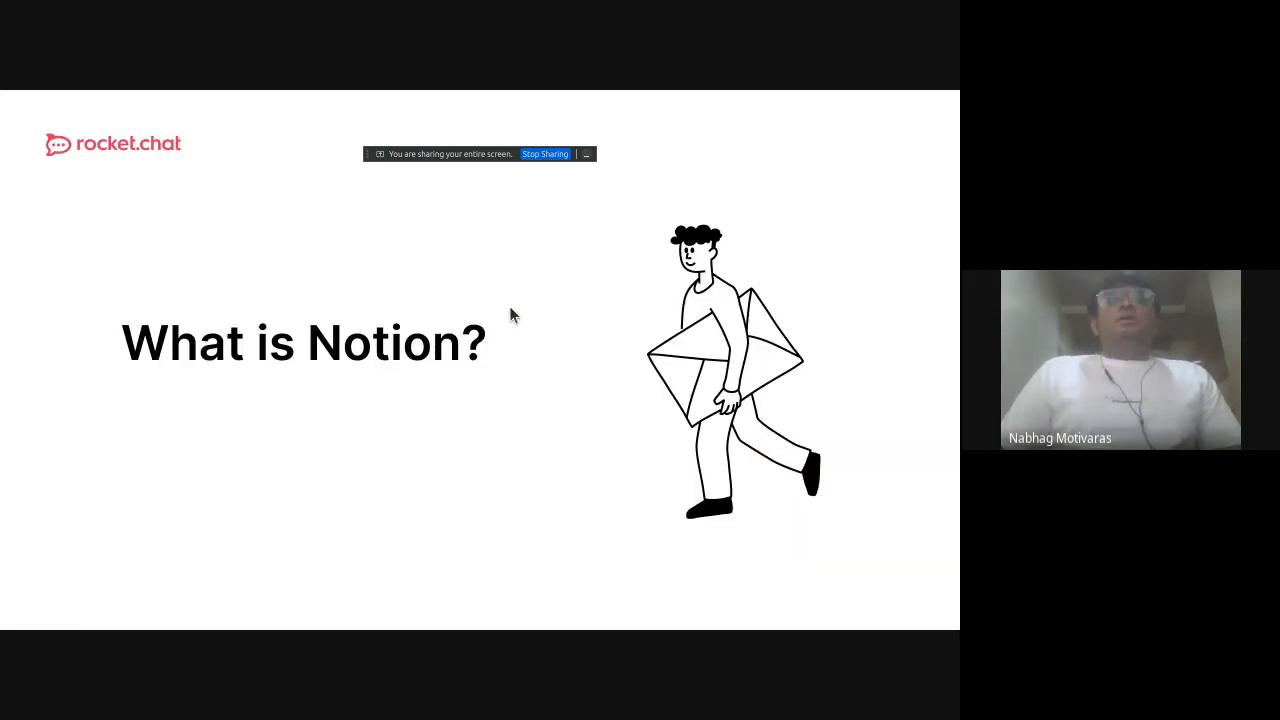
{"action": "key", "text": "Right"}
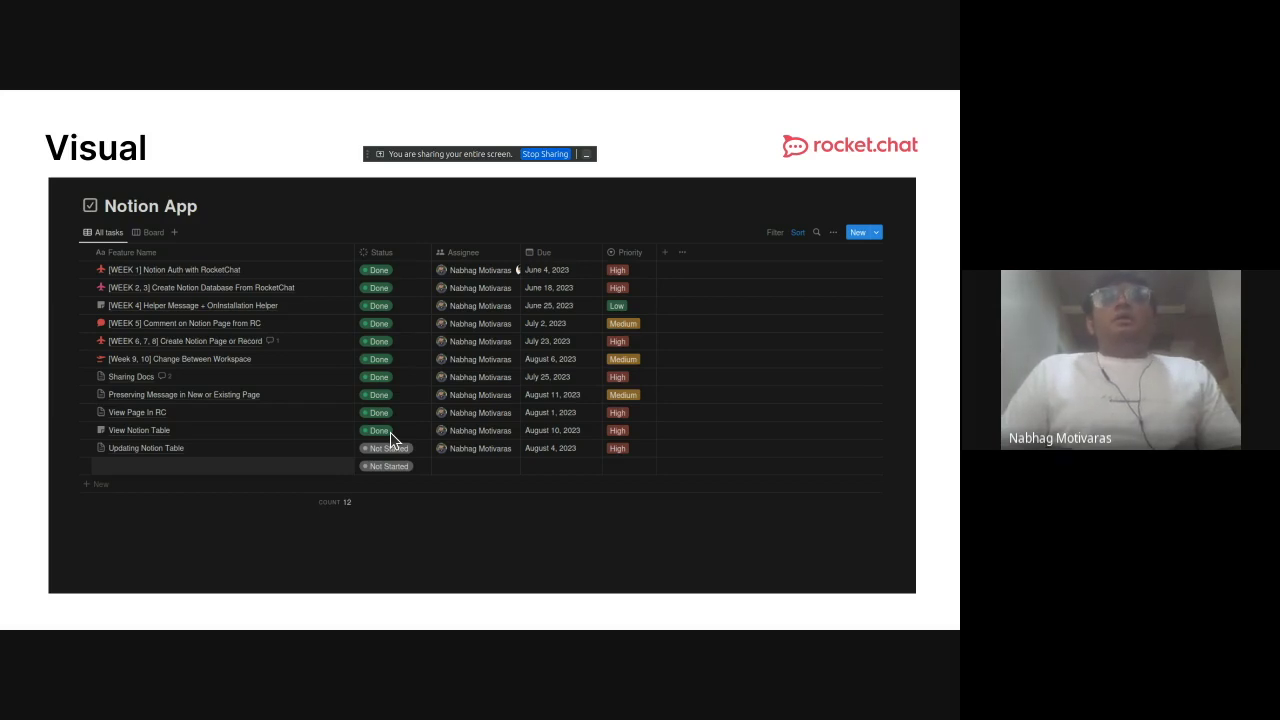
{"action": "key", "text": "Right"}
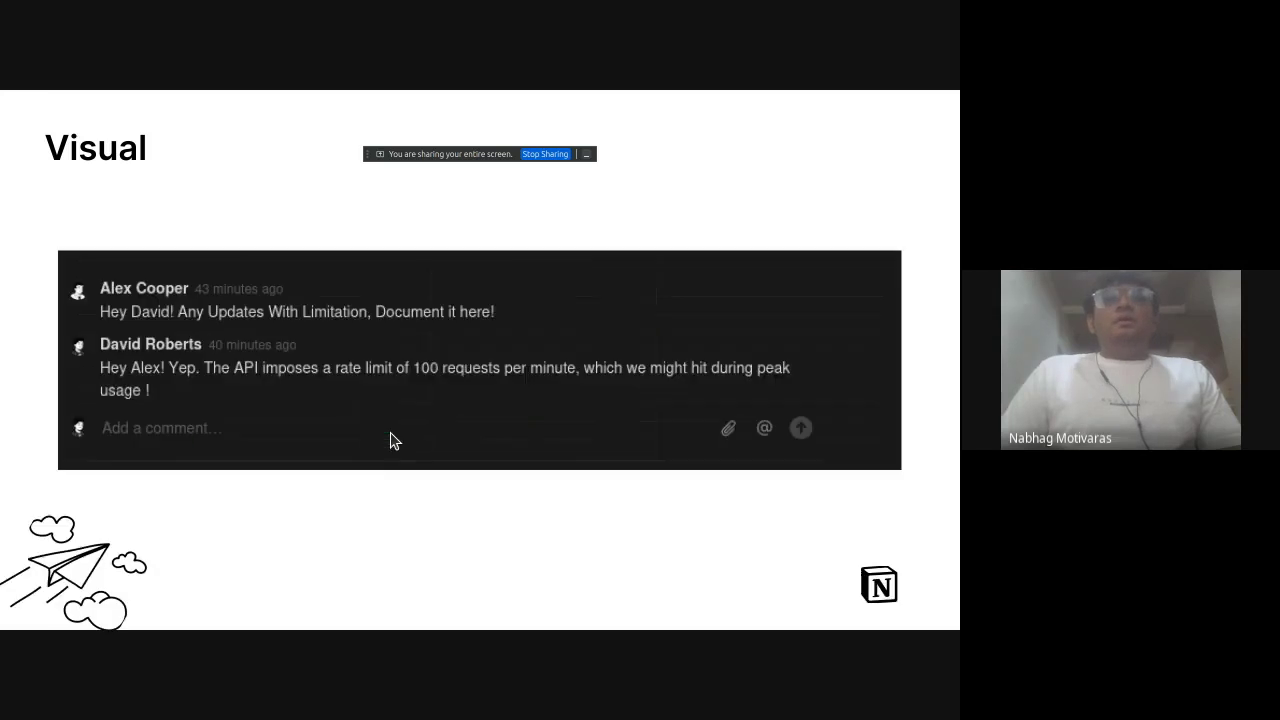
{"action": "key", "text": "Left"}
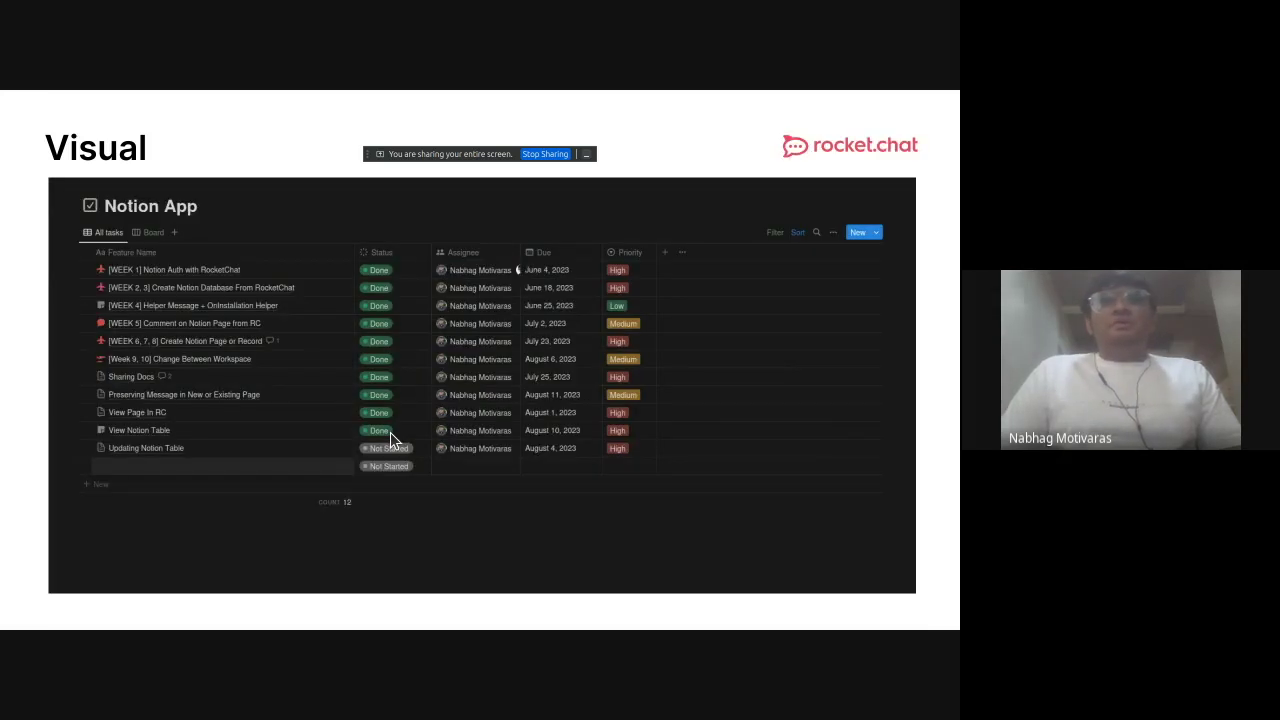
{"action": "key", "text": "Right"}
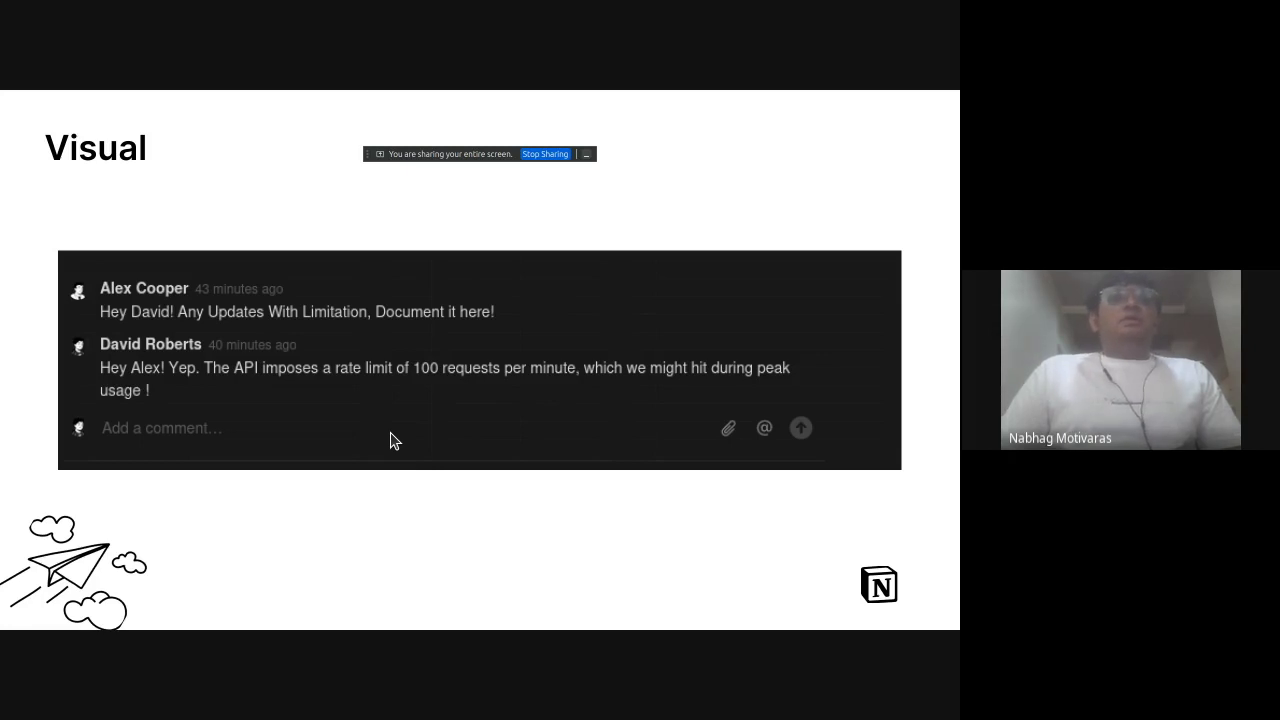
{"action": "key", "text": "Right"}
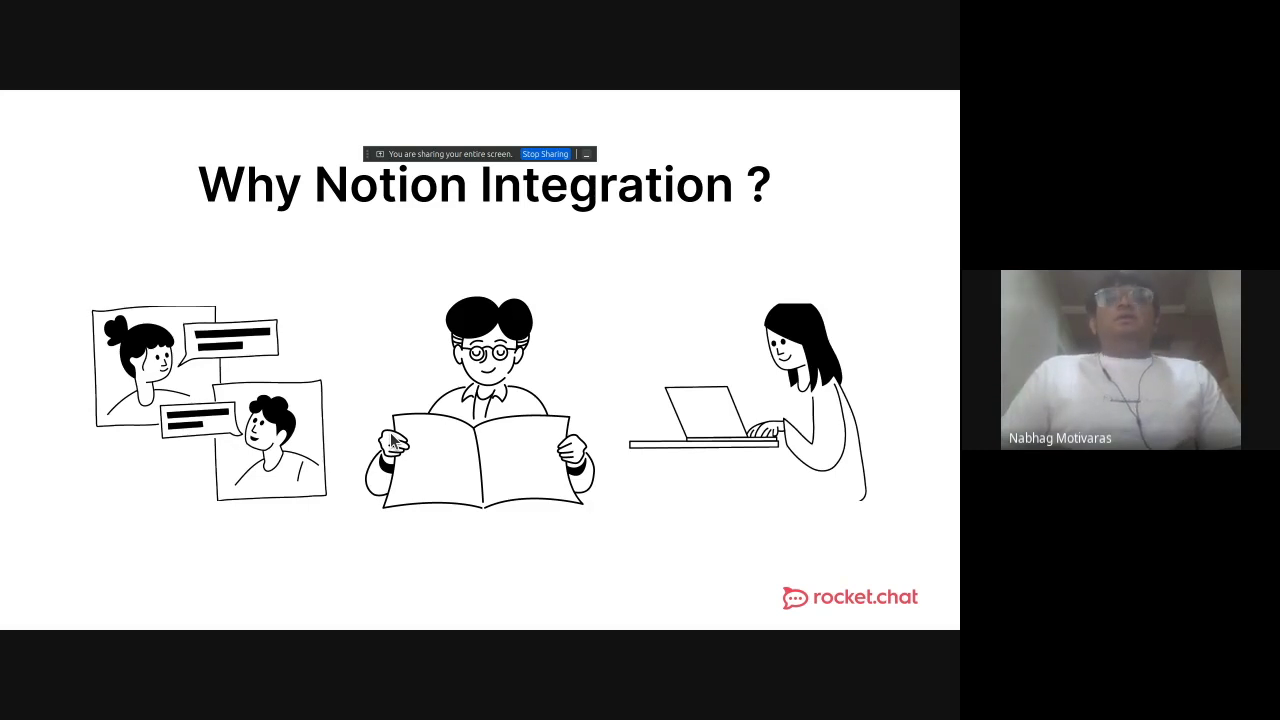
{"action": "key", "text": "Right"}
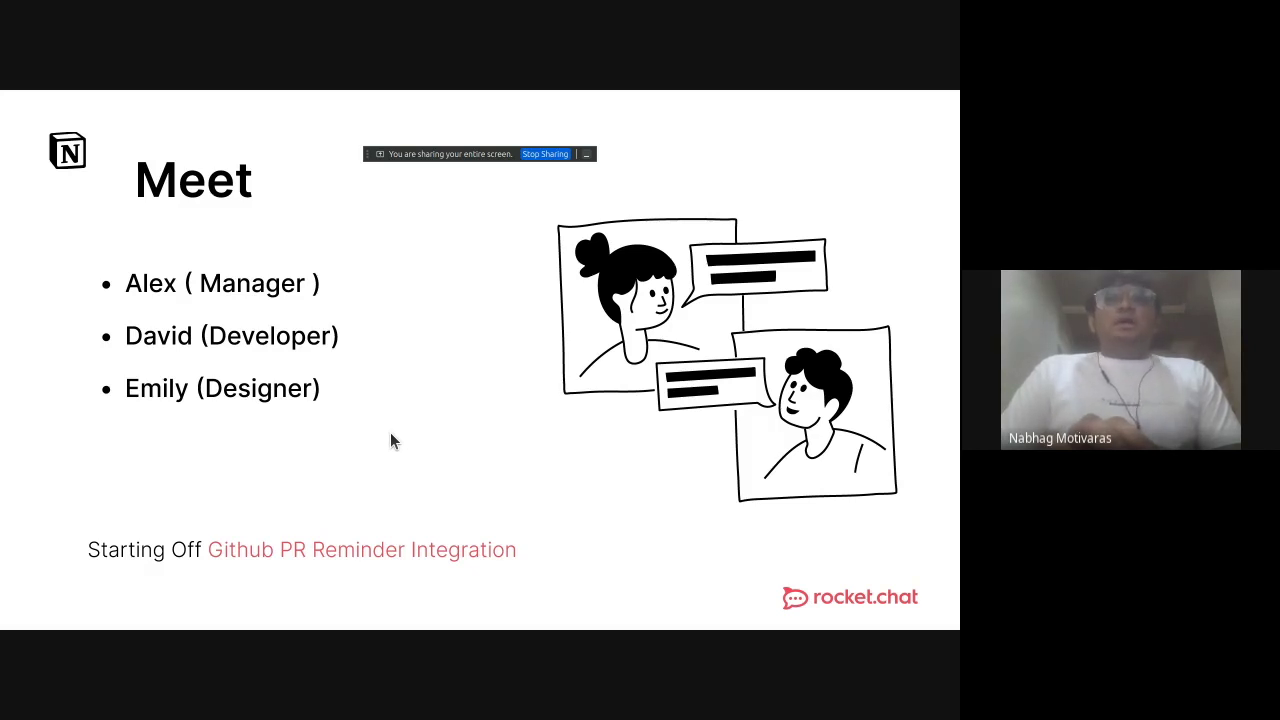
Step: Switch to Rocket.Chat, open the direct conversation with notion.bot and read its welcome message
{"action": "key", "text": "alt+Tab"}
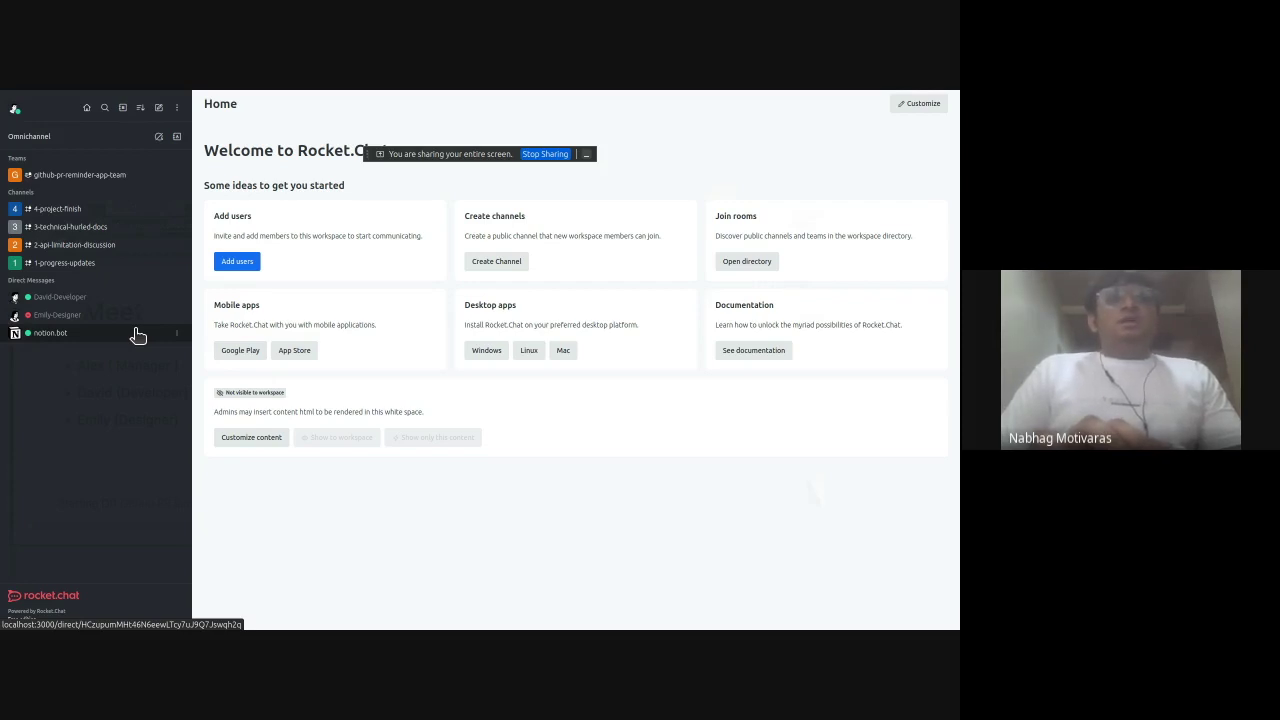
{"action": "left_click", "coordinate": [138, 336]}
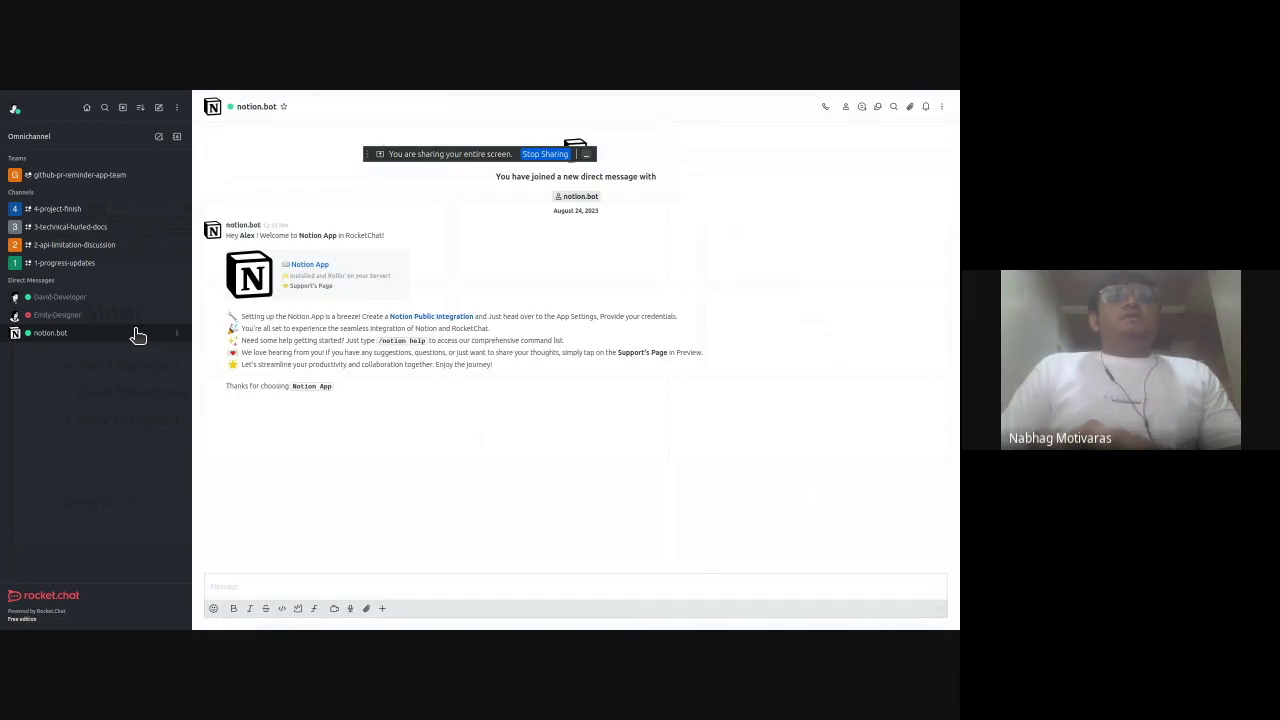
{"action": "triple_click", "coordinate": [337, 352]}
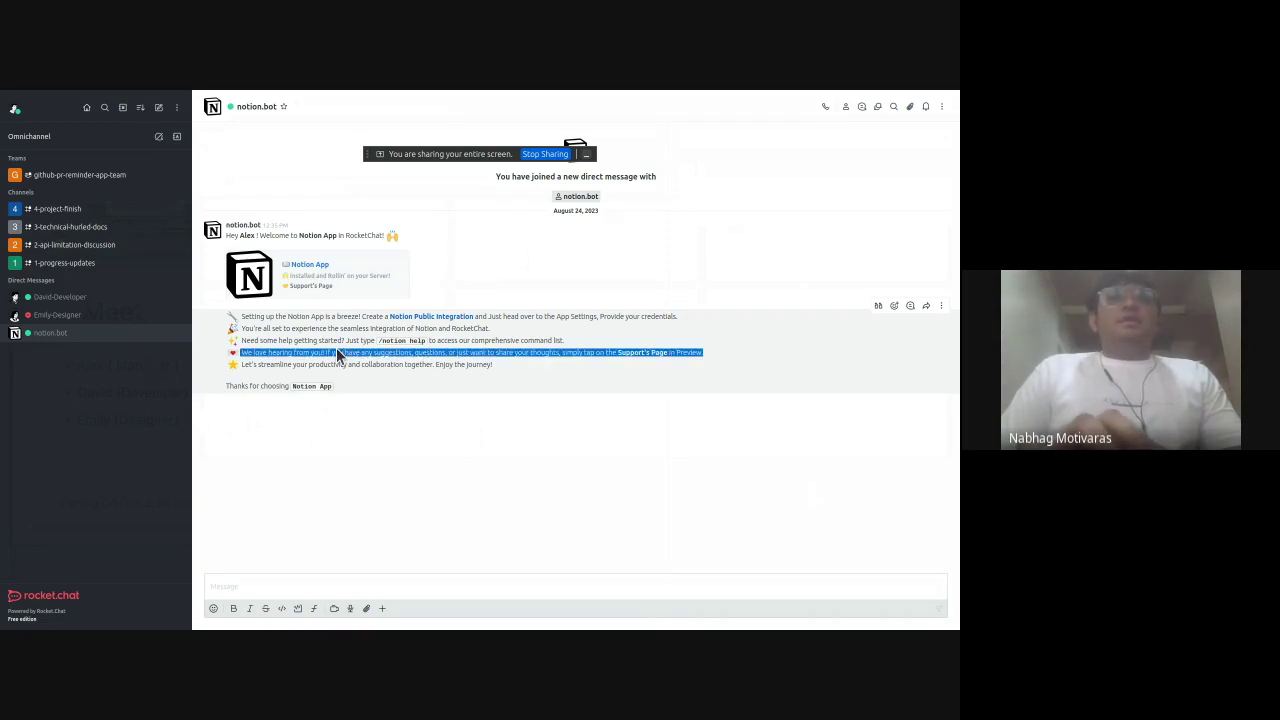
{"action": "left_click", "coordinate": [337, 352]}
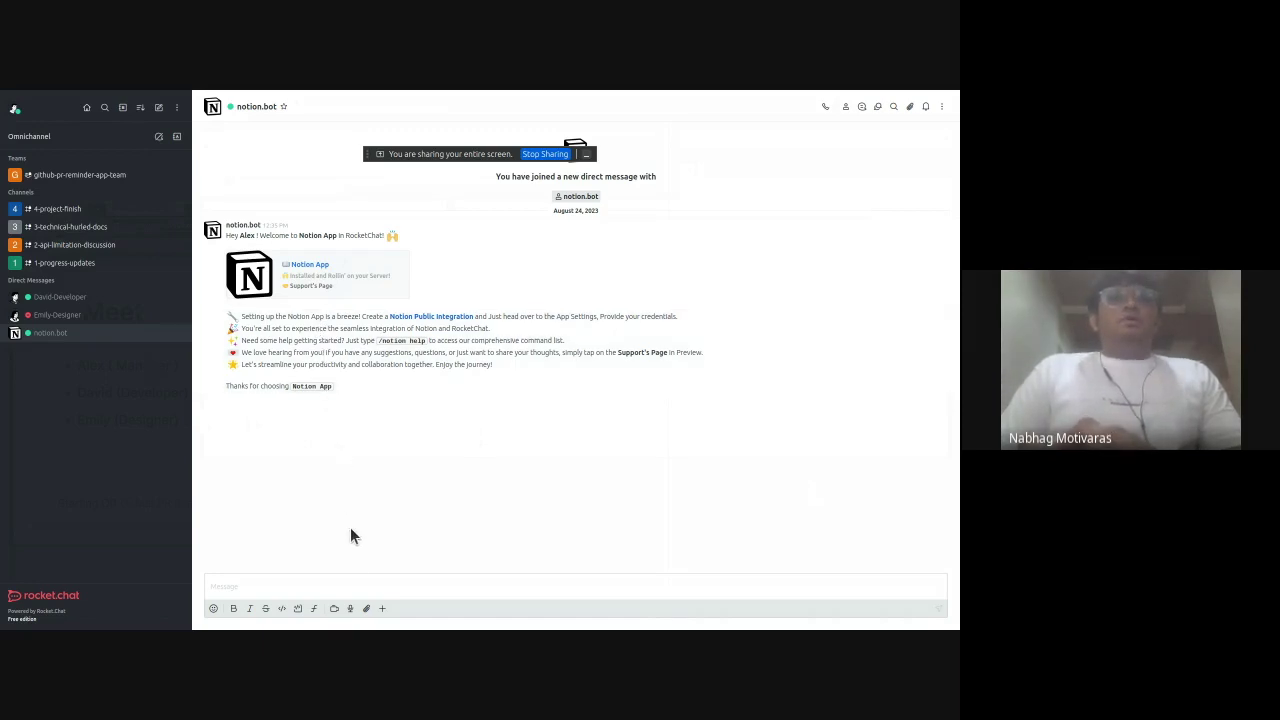
Step: Send the /notion help command in the notion.bot conversation to list the available commands
{"action": "left_click", "coordinate": [343, 586]}
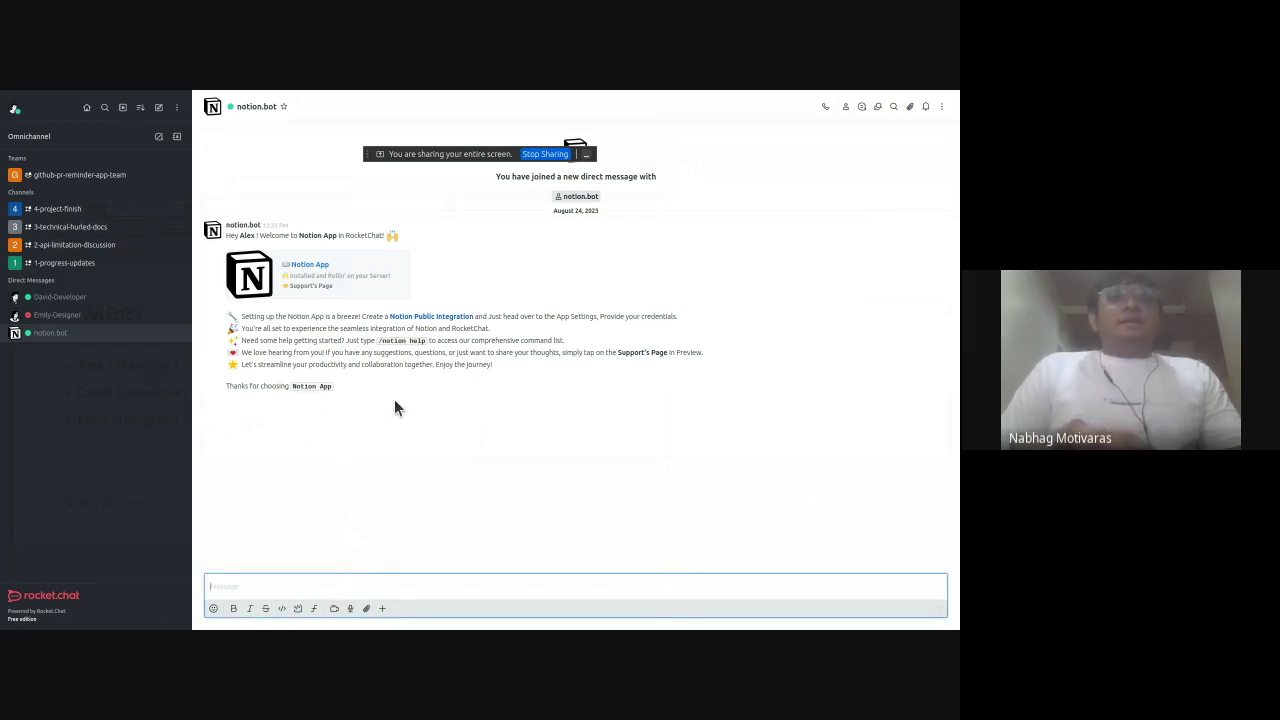
{"action": "triple_click", "coordinate": [393, 338]}
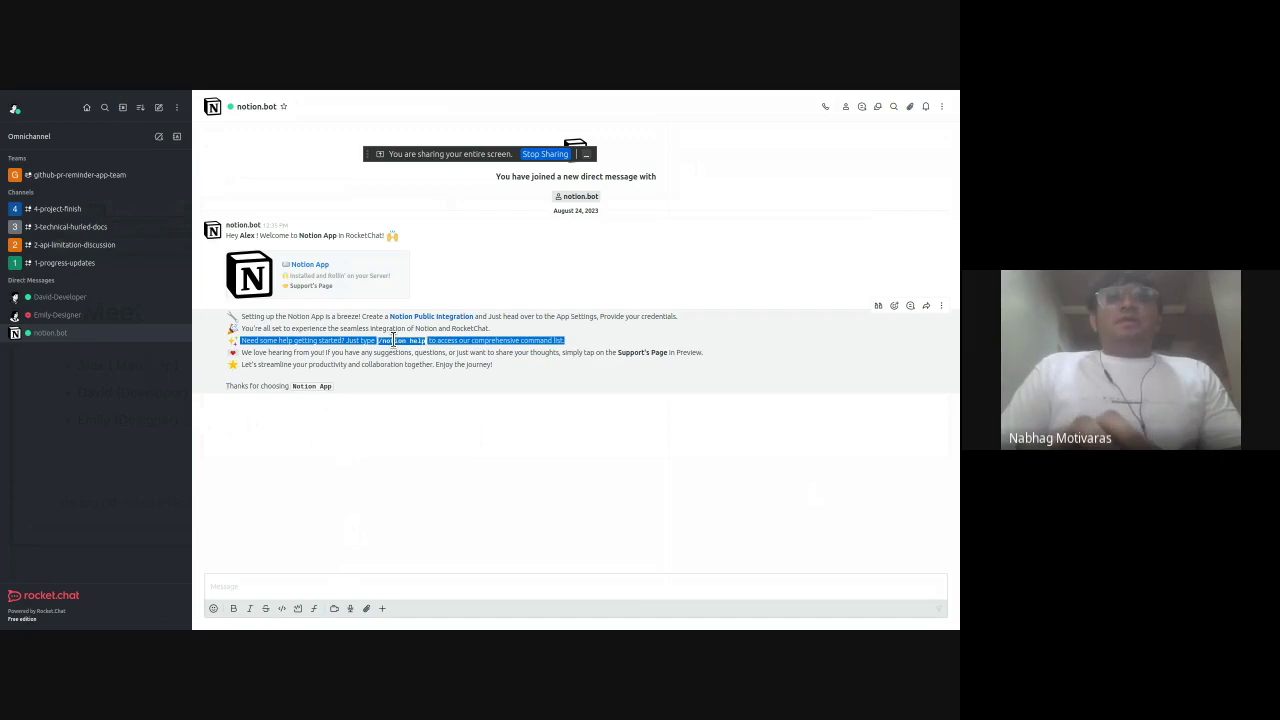
{"action": "left_click", "coordinate": [393, 340]}
{"action": "left_click", "coordinate": [358, 584]}
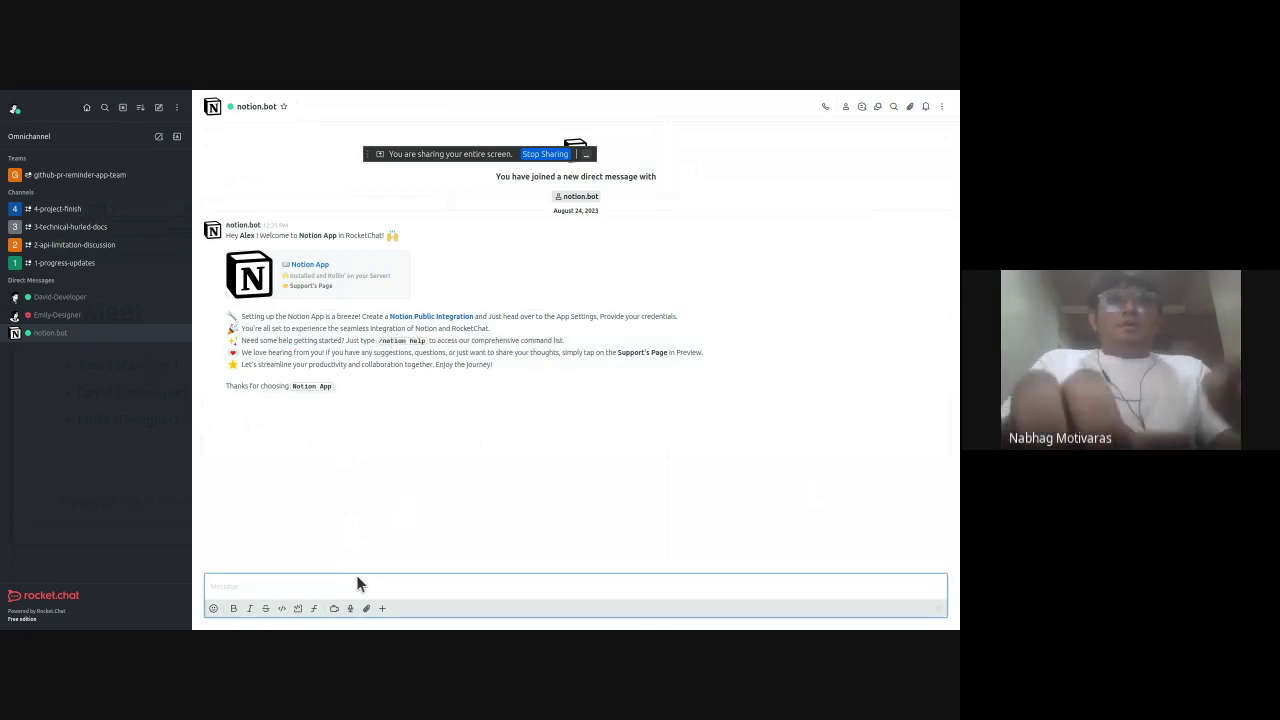
{"action": "type", "text": "/notion help"}
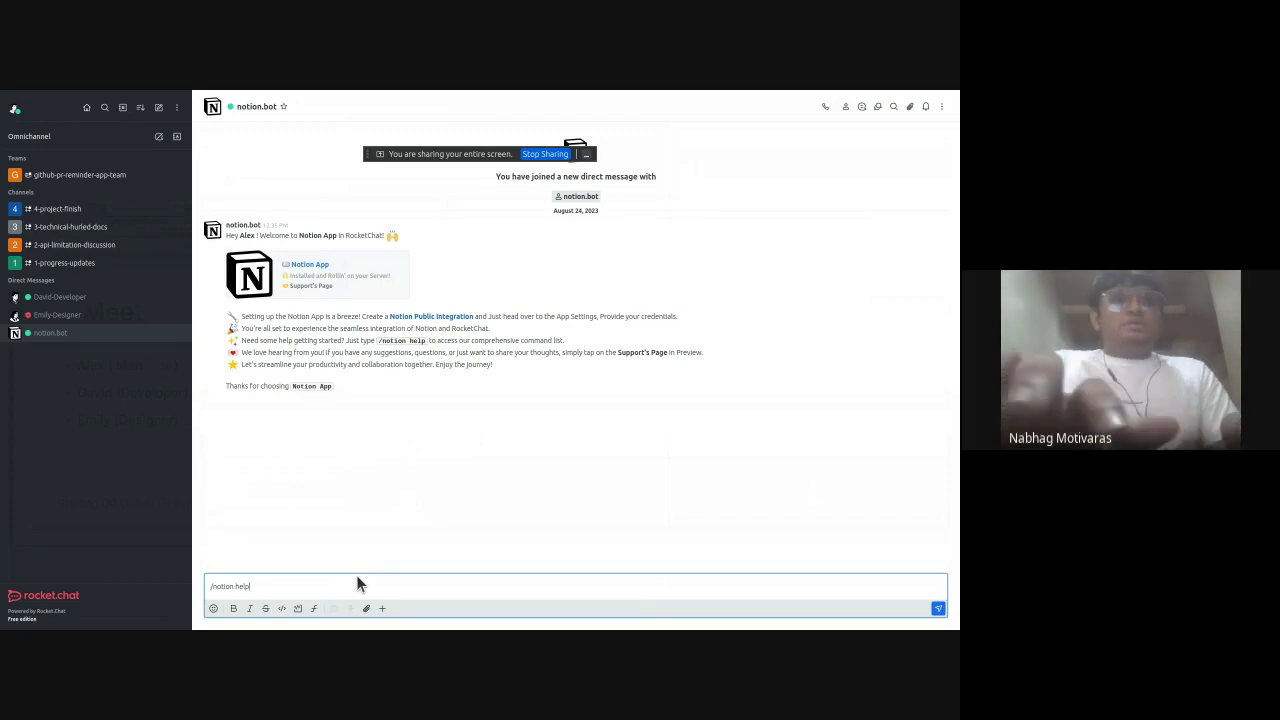
{"action": "key", "text": "Return"}
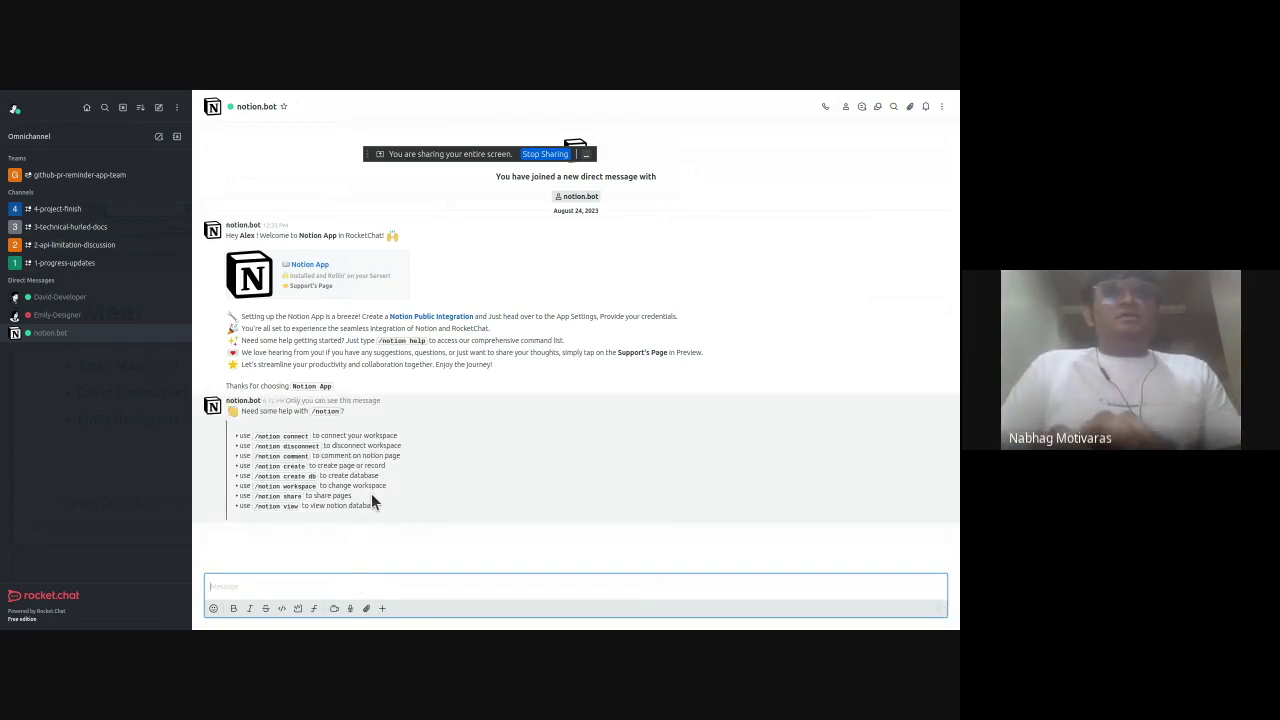
Step: Find the workspace connection command in the help list and send /notion connect to notion.bot
{"action": "left_click", "coordinate": [320, 438]}
{"action": "triple_click", "coordinate": [320, 438]}
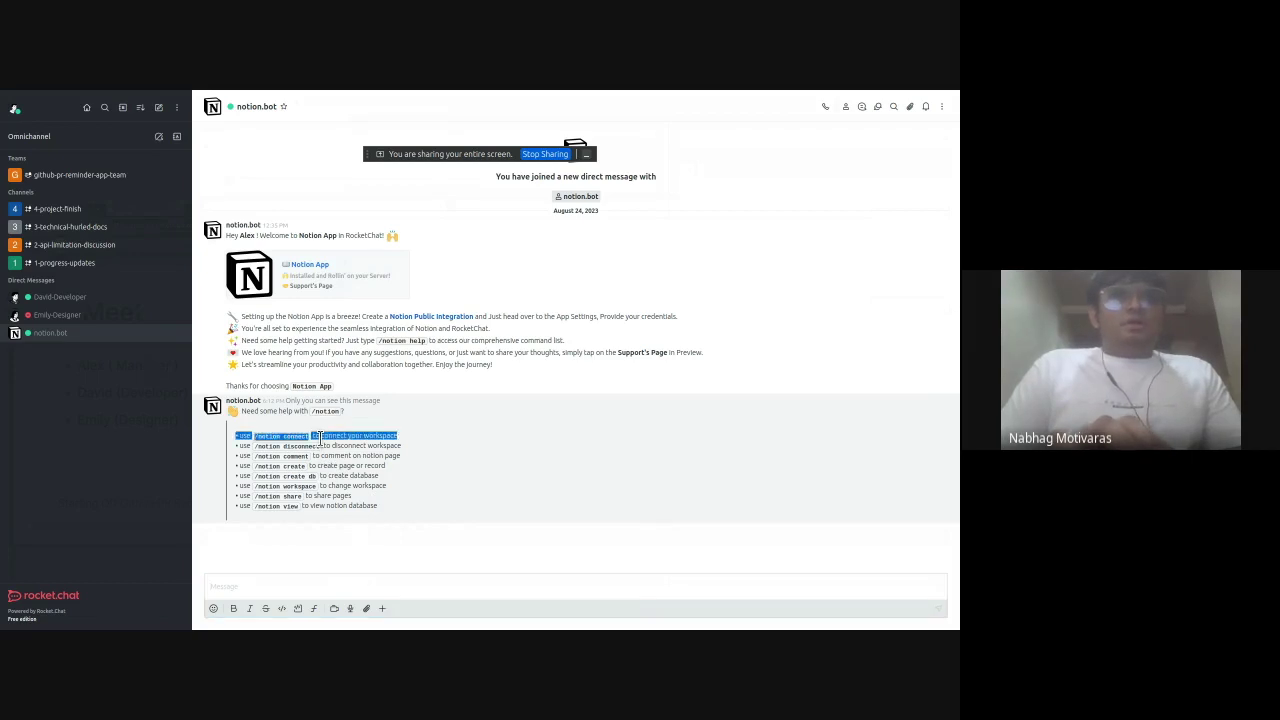
{"action": "left_click", "coordinate": [320, 437]}
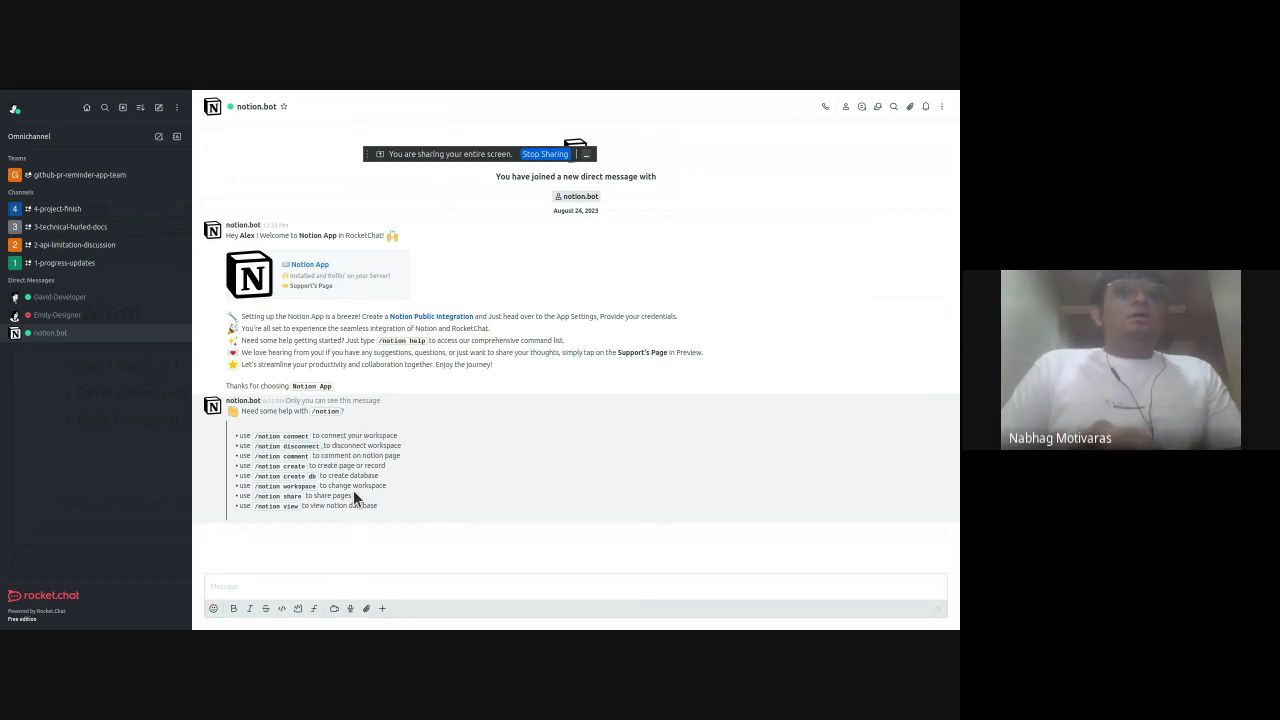
{"action": "left_click", "coordinate": [343, 587]}
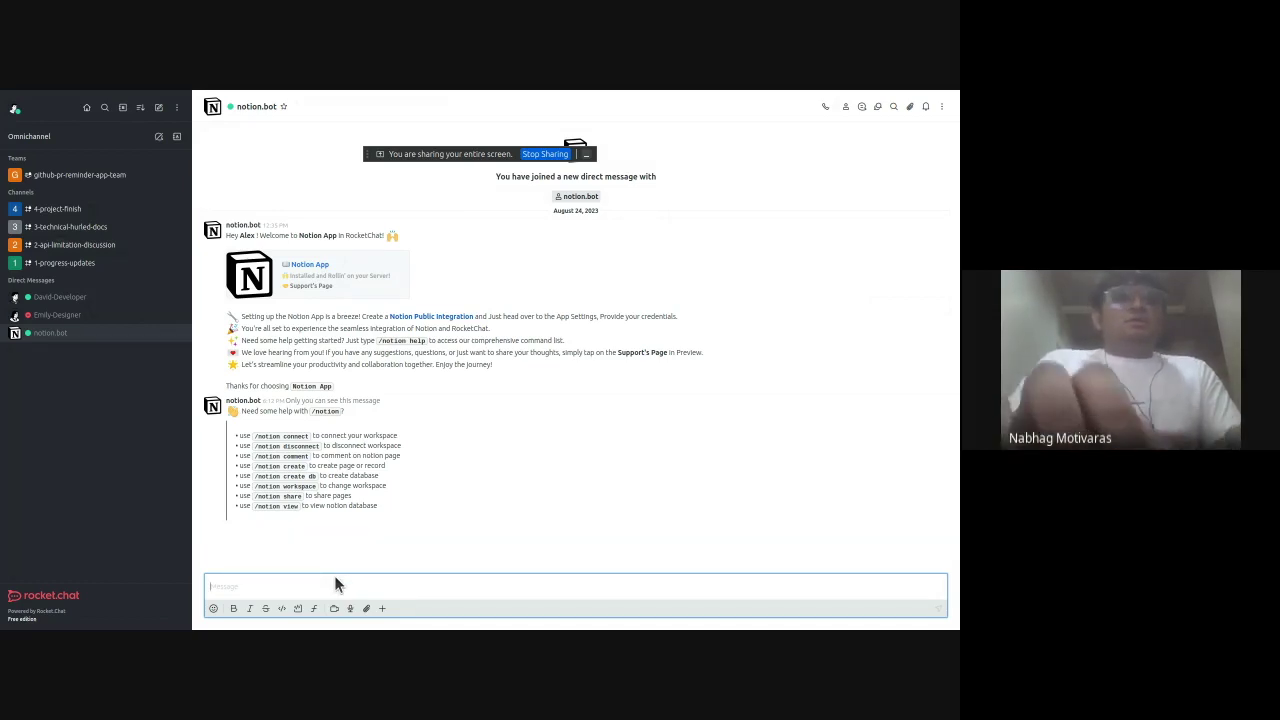
{"action": "type", "text": "/noton"}
{"action": "key", "text": "BackSpace"}
{"action": "key", "text": "BackSpace"}
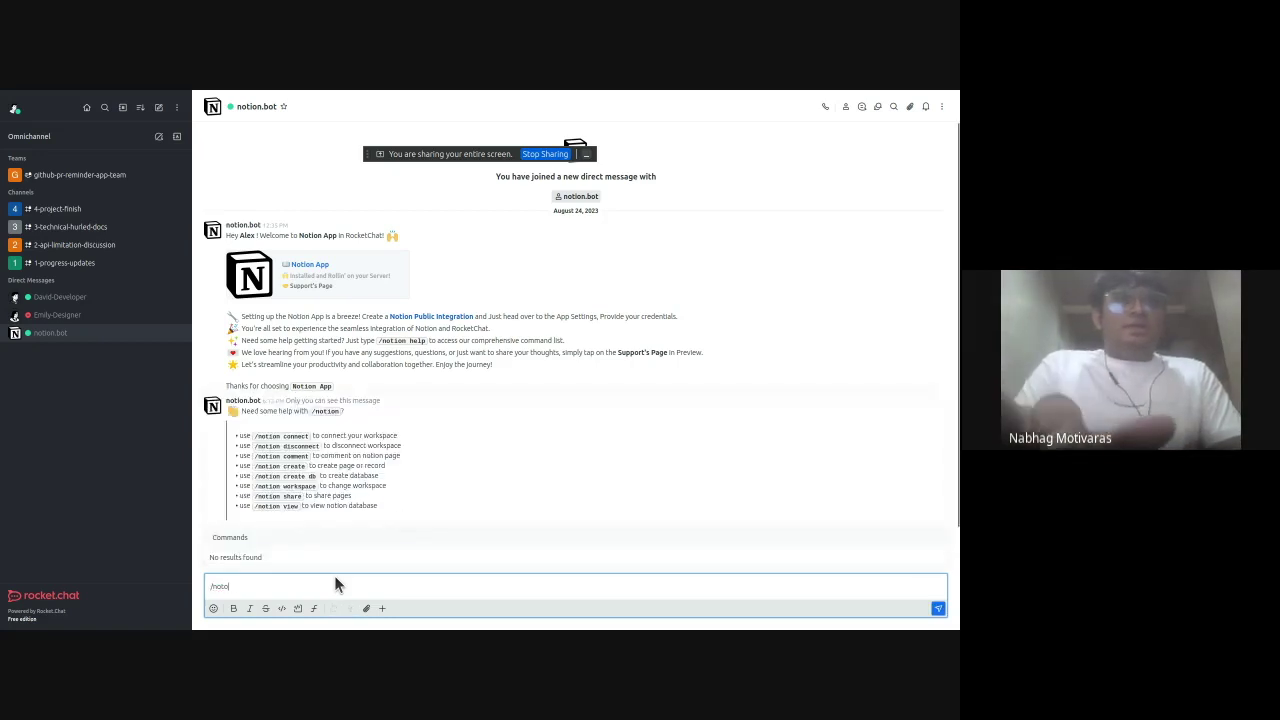
{"action": "type", "text": "ion conned"}
{"action": "type", "text": "t"}
{"action": "key", "text": "Return"}
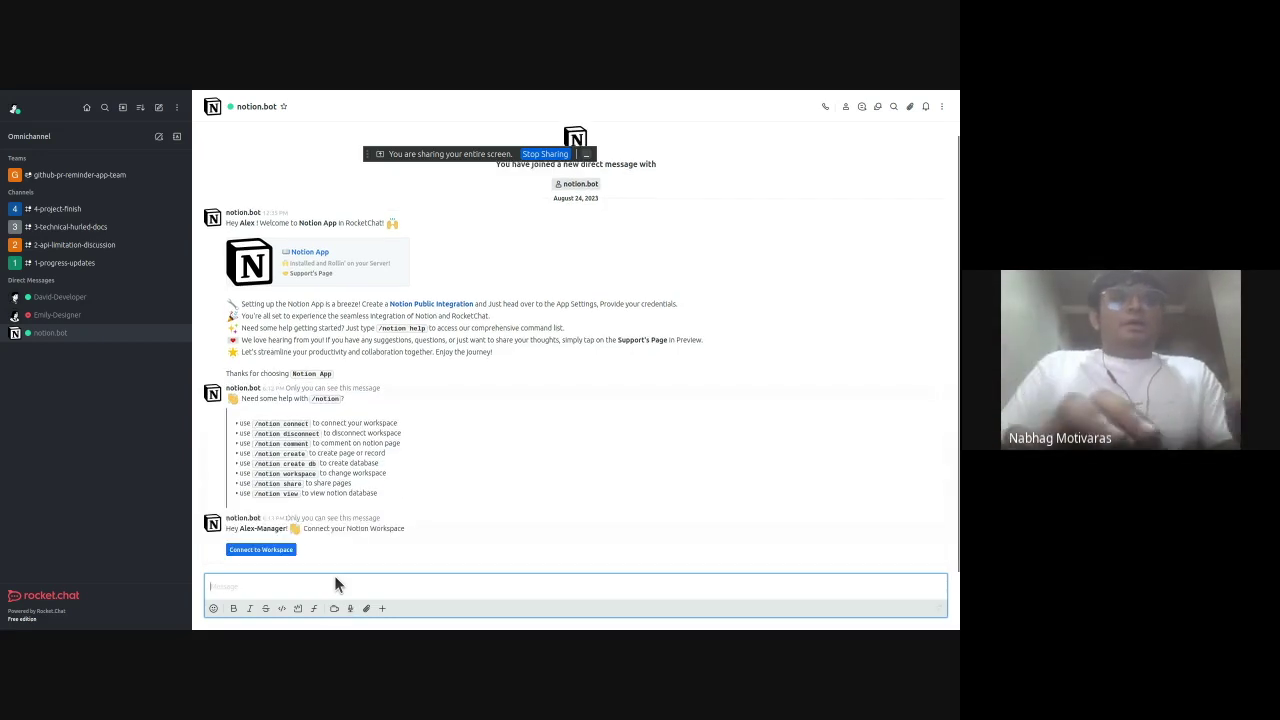
Step: Connect to the Rocket.Chat Notion workspace, granting RocketChat access to all Github Reminder App pages but none of the private ones
{"action": "left_click", "coordinate": [285, 553]}
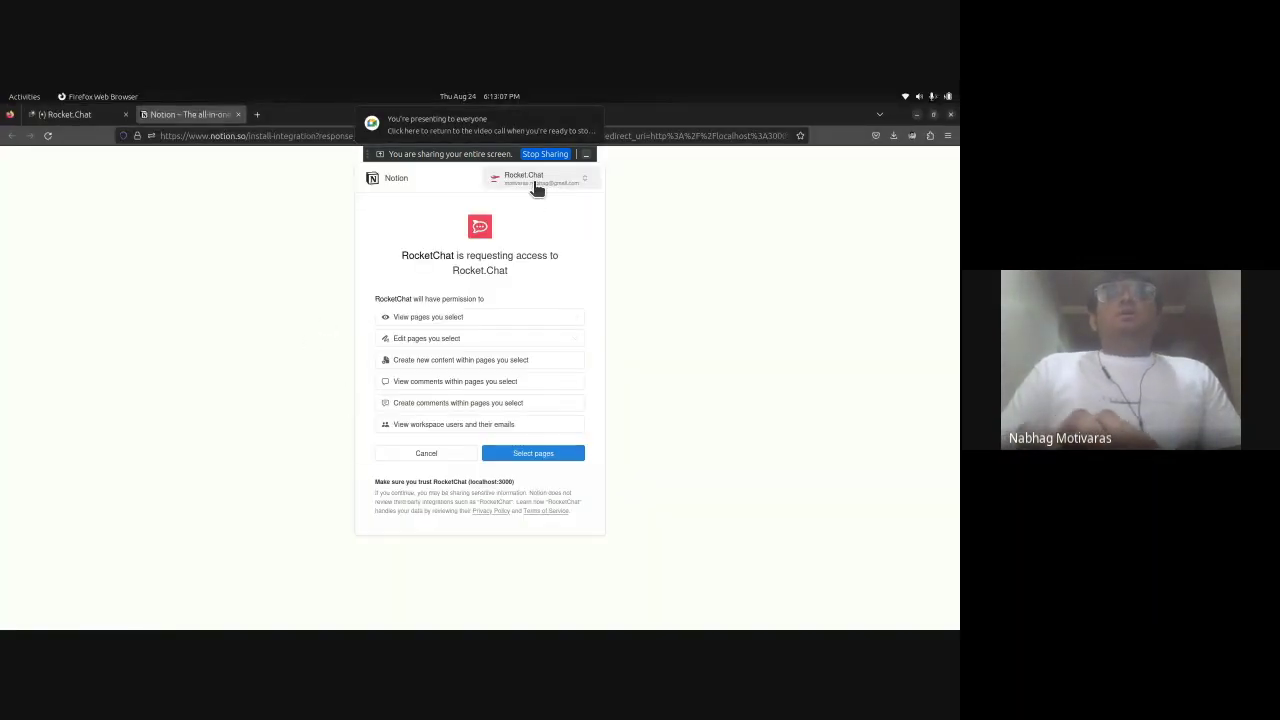
{"action": "left_click", "coordinate": [539, 180]}
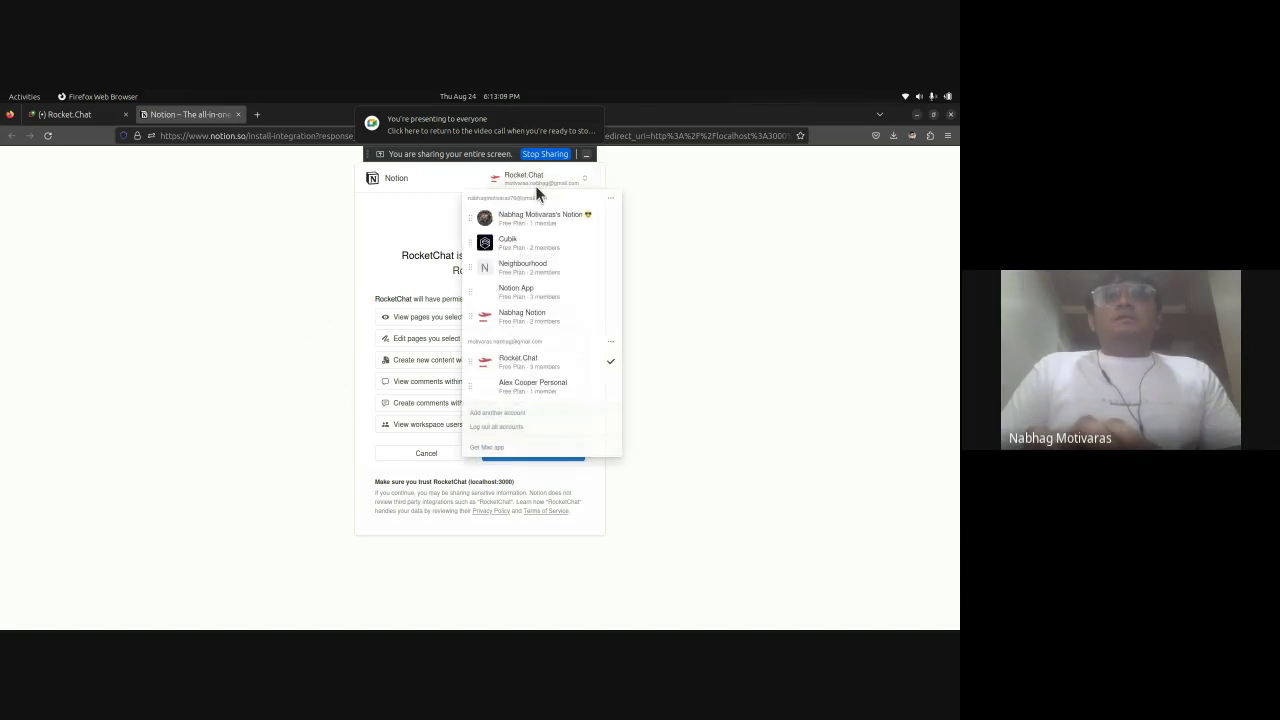
{"action": "left_click", "coordinate": [517, 358]}
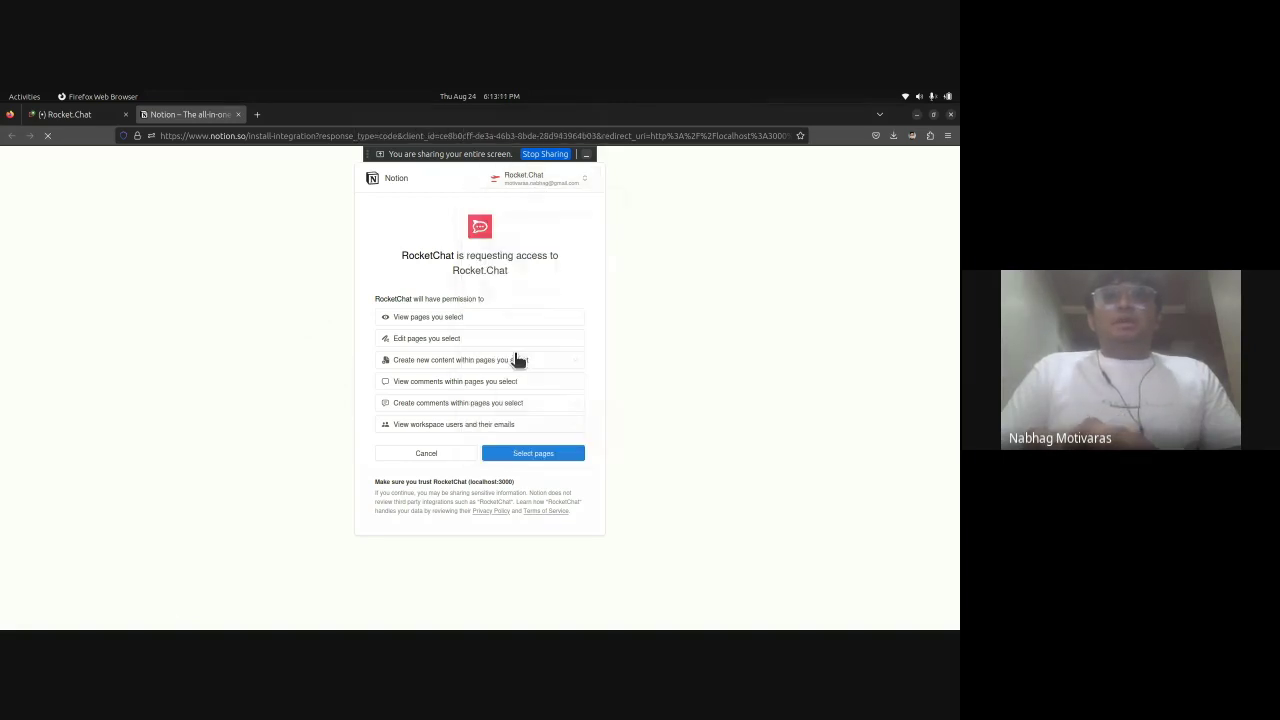
{"action": "left_click", "coordinate": [535, 452]}
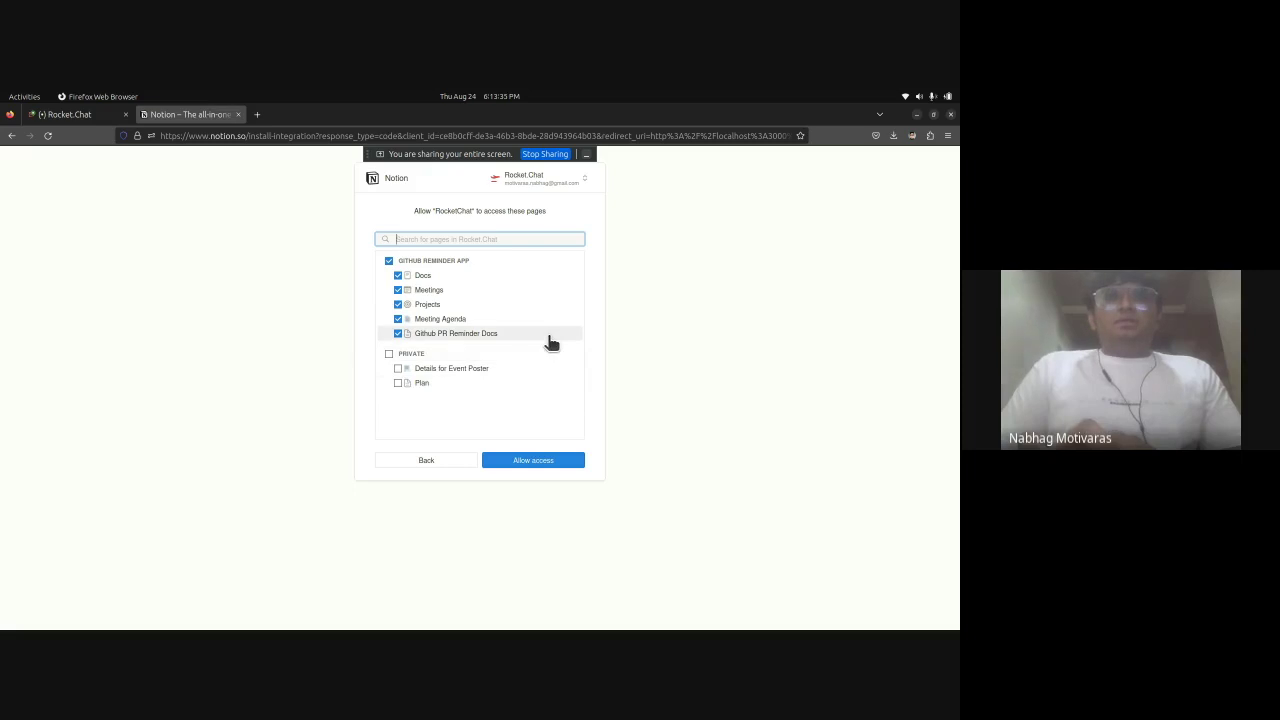
{"action": "left_click", "coordinate": [544, 460]}
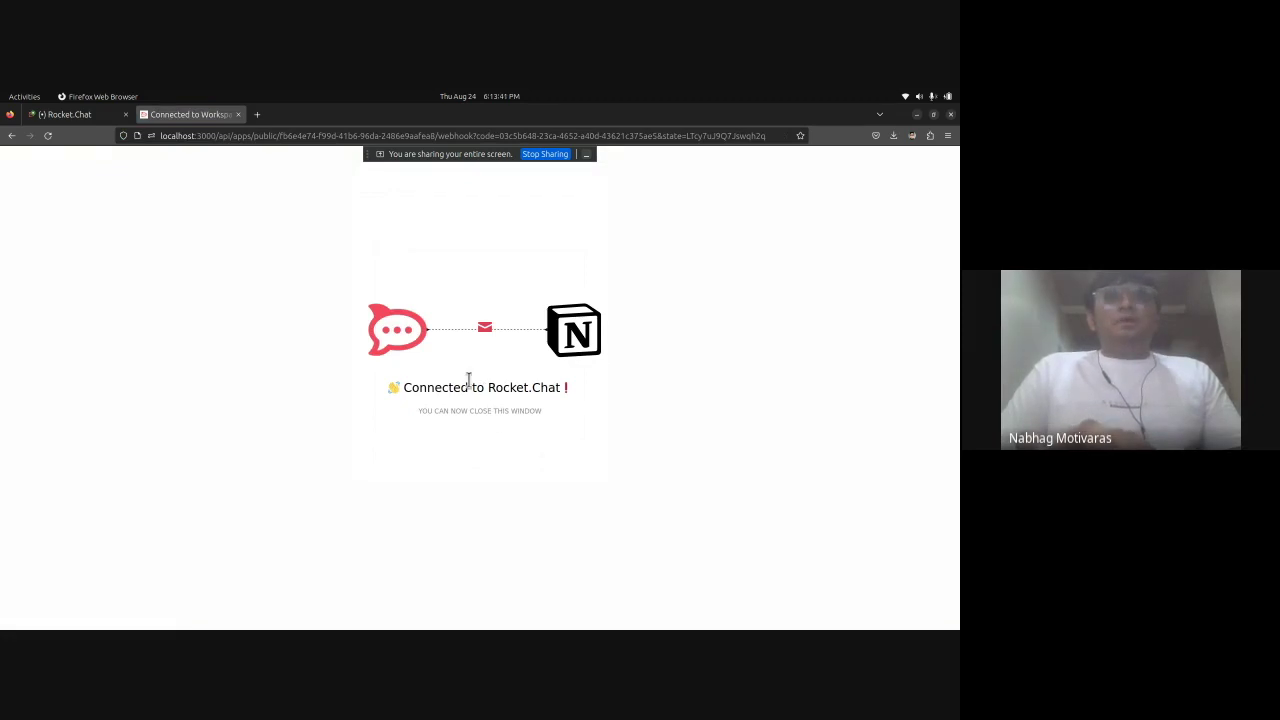
Step: Close the connection page and check the workspace connection message in the notion.bot conversation
{"action": "triple_click", "coordinate": [435, 384]}
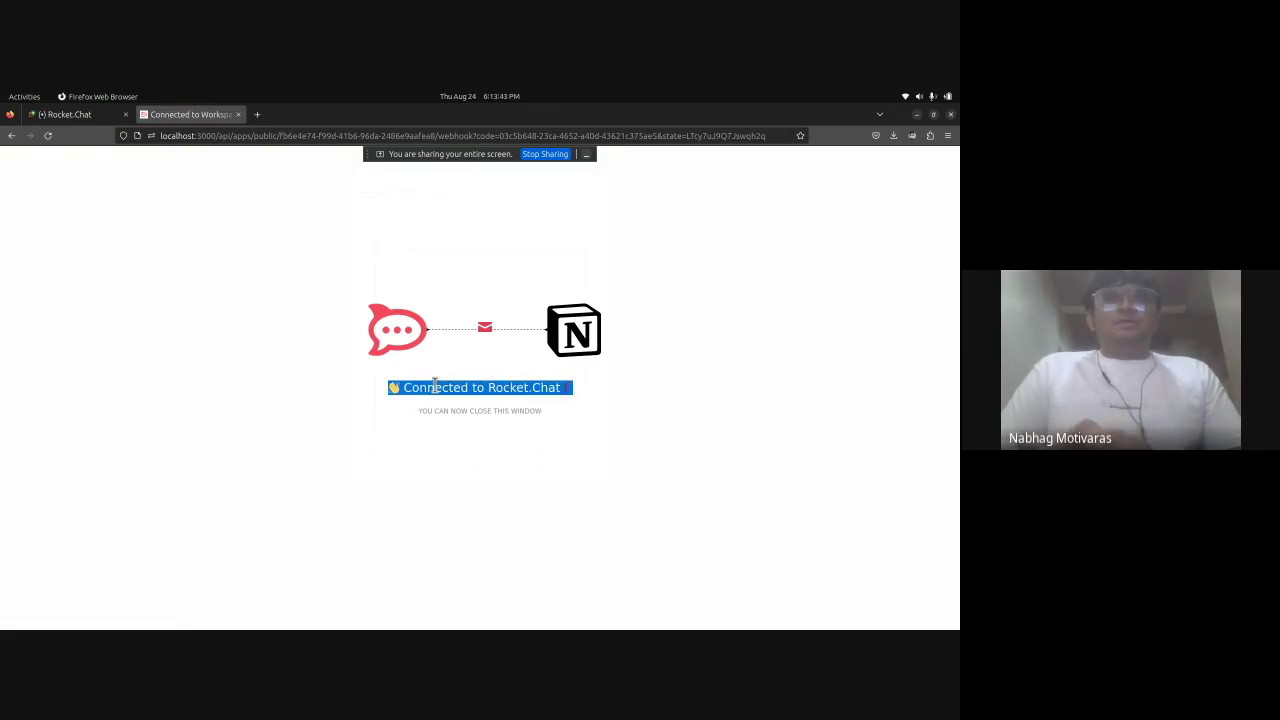
{"action": "left_click", "coordinate": [435, 386]}
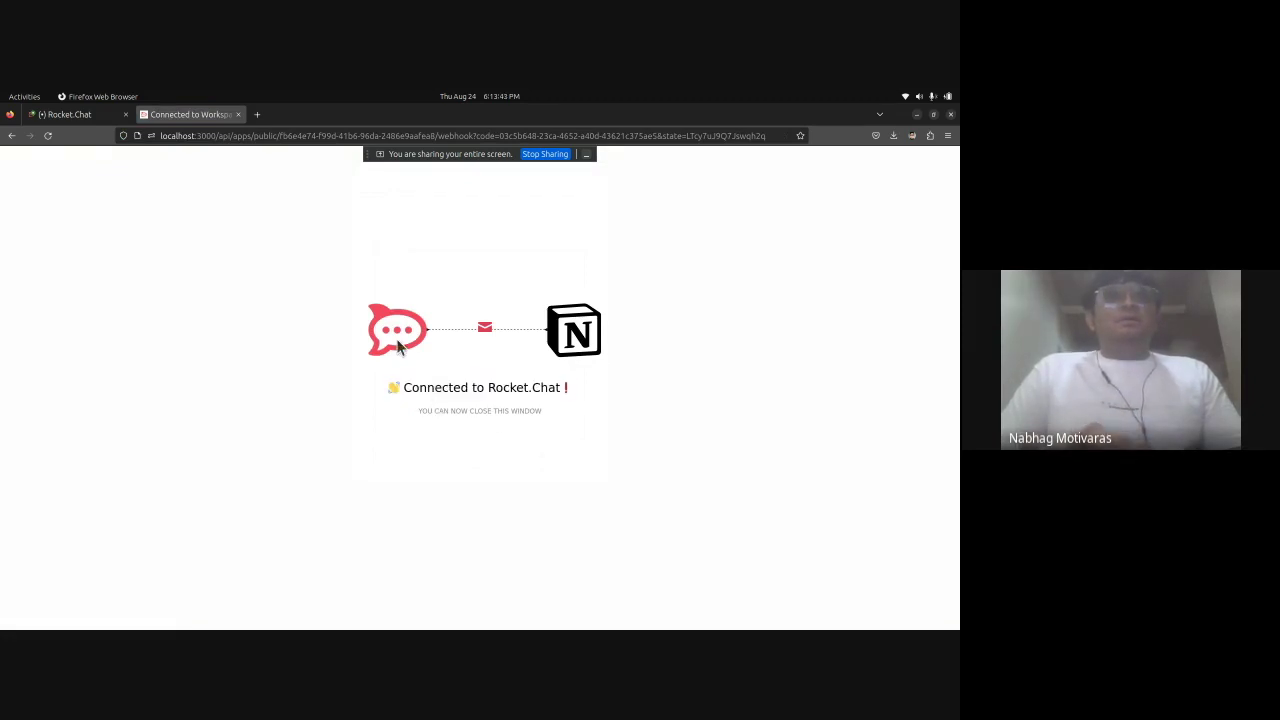
{"action": "left_click", "coordinate": [237, 115]}
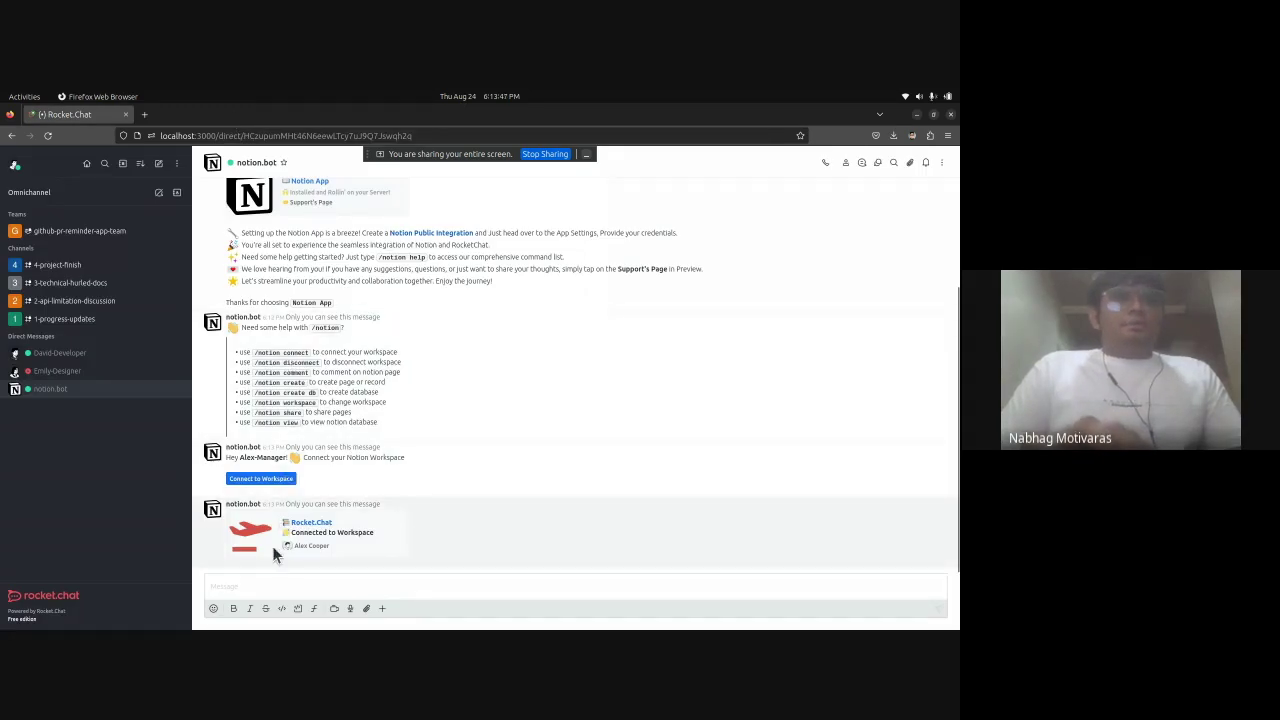
{"action": "triple_click", "coordinate": [310, 533]}
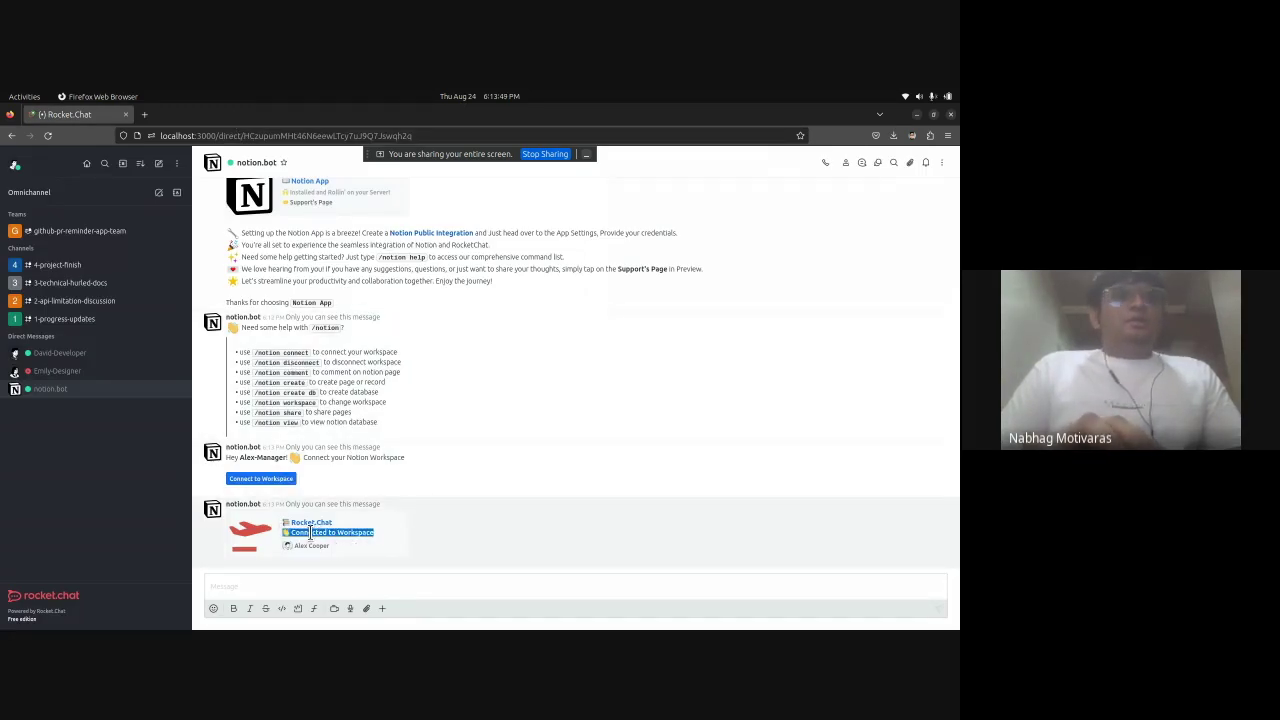
{"action": "left_click", "coordinate": [310, 533]}
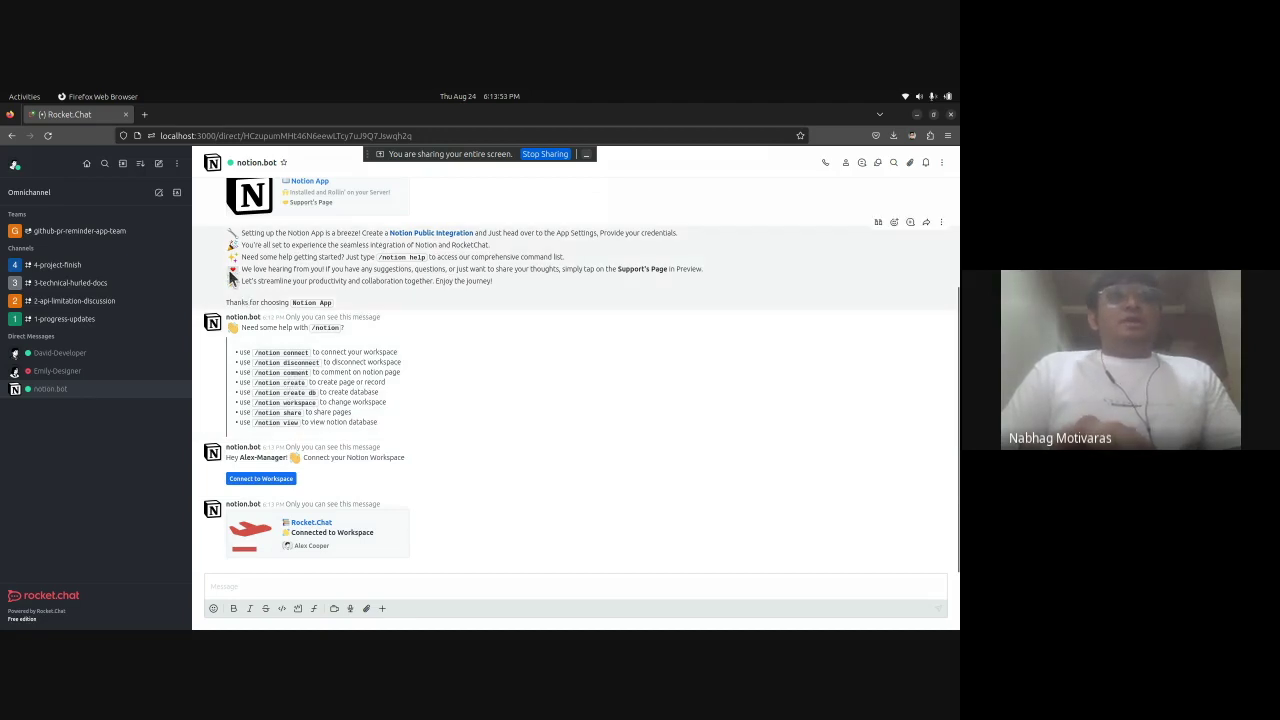
Step: Open the github-pr-reminder-app-team room and read the team's project kickoff discussion
{"action": "left_click", "coordinate": [147, 234]}
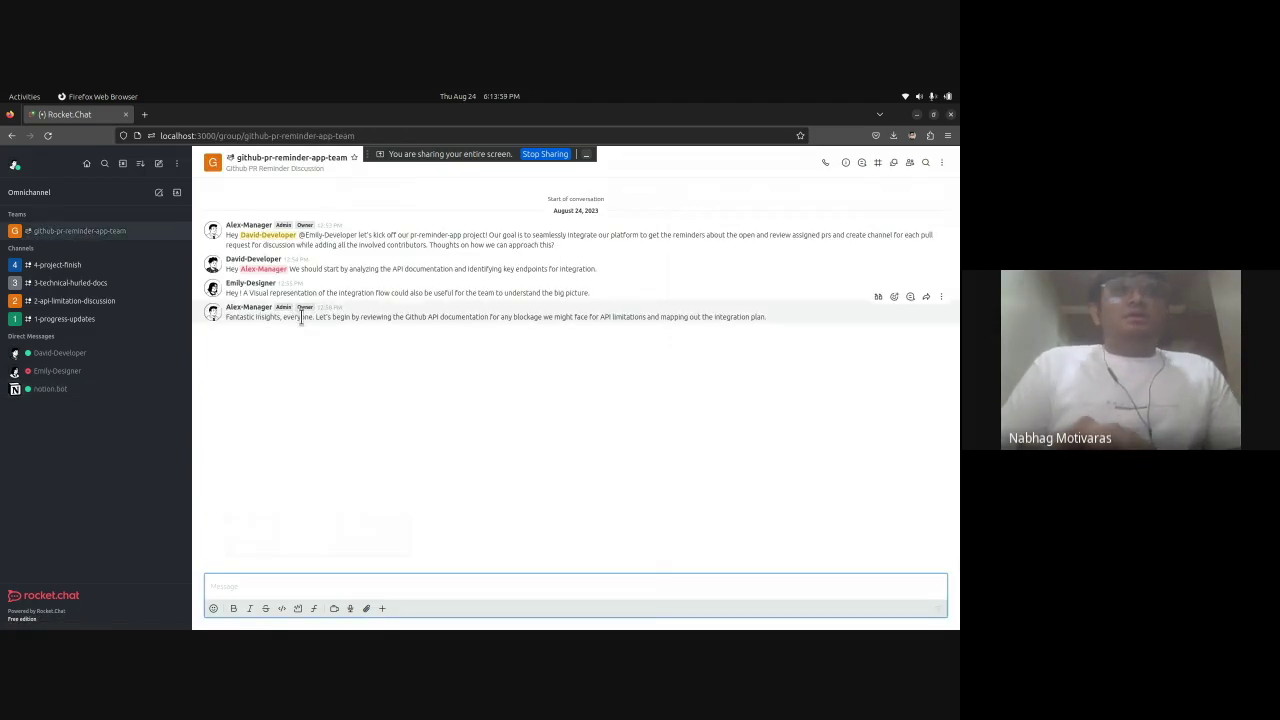
{"action": "triple_click", "coordinate": [341, 295]}
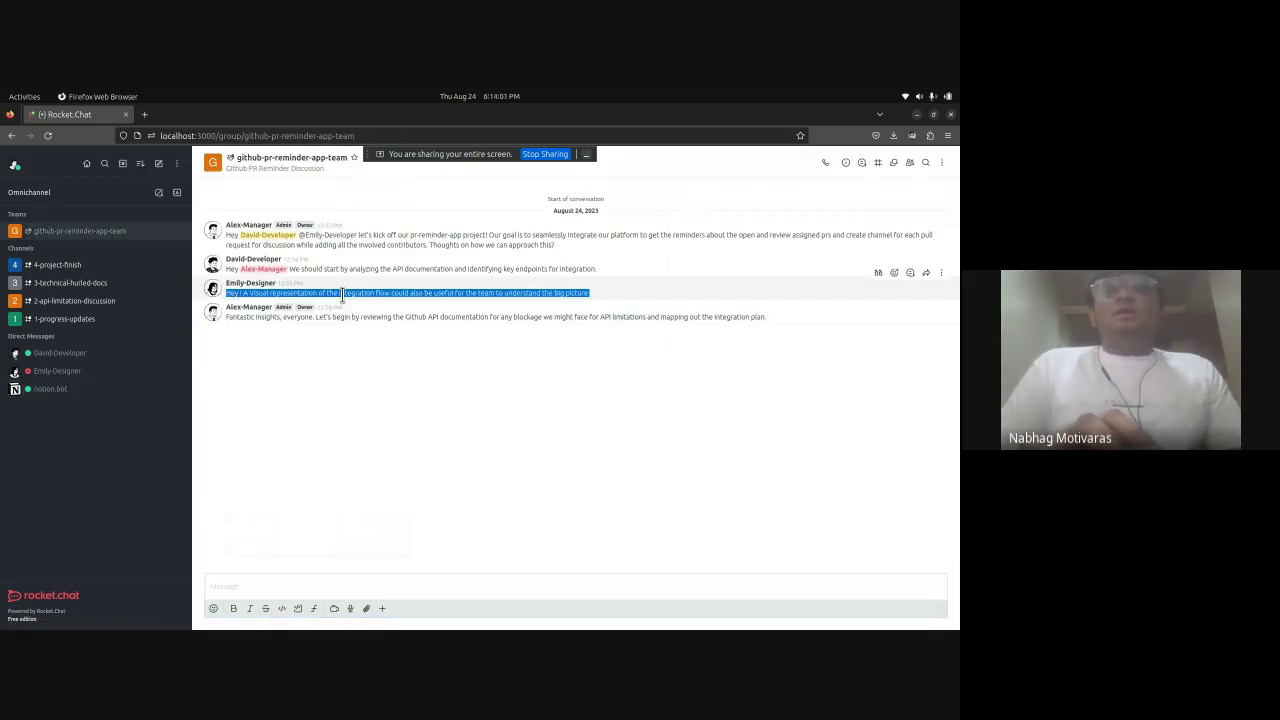
{"action": "left_click", "coordinate": [341, 295]}
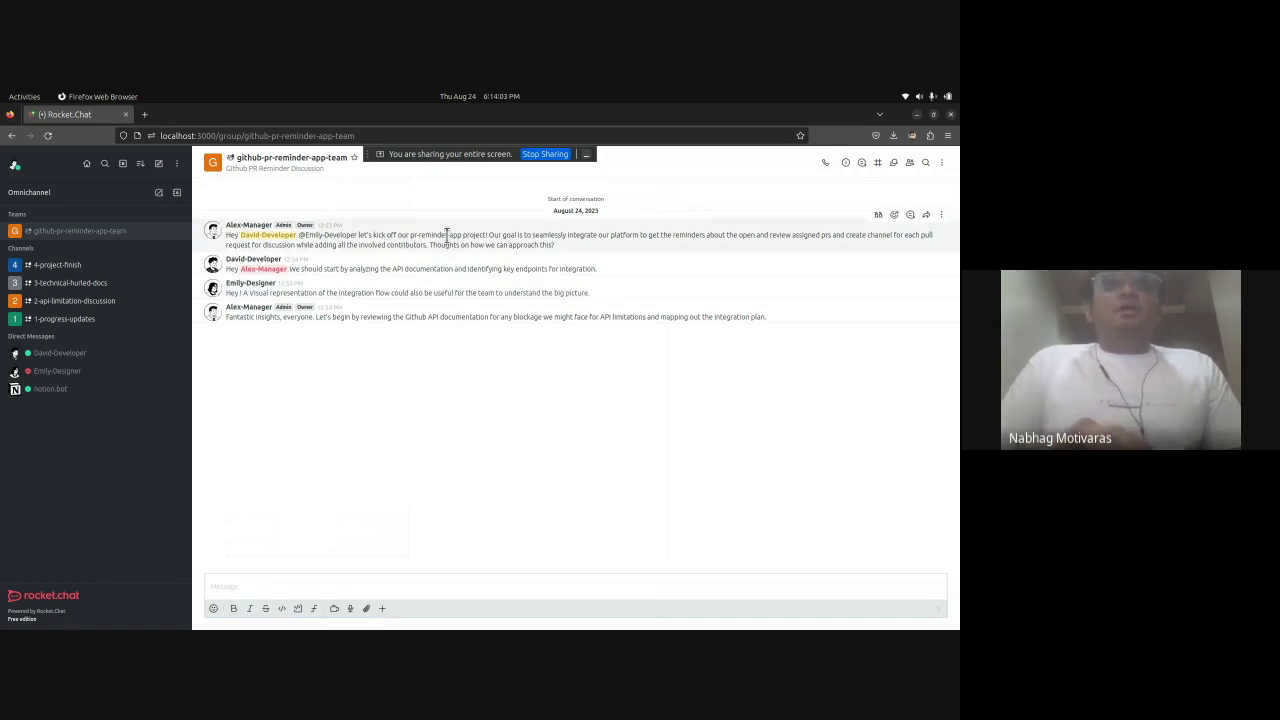
Step: Reread the project kickoff, API documentation analysis and integration planning messages in the team room
{"action": "triple_click", "coordinate": [450, 240]}
{"action": "triple_click", "coordinate": [447, 237]}
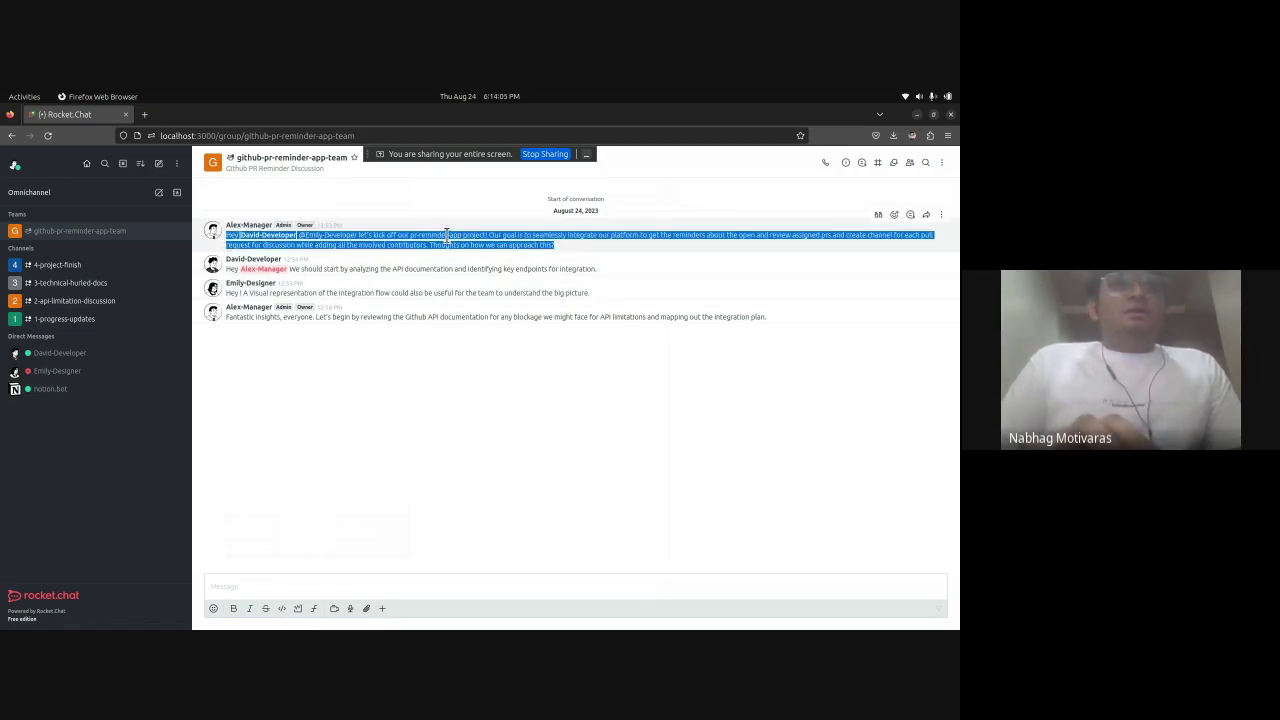
{"action": "left_click", "coordinate": [447, 236]}
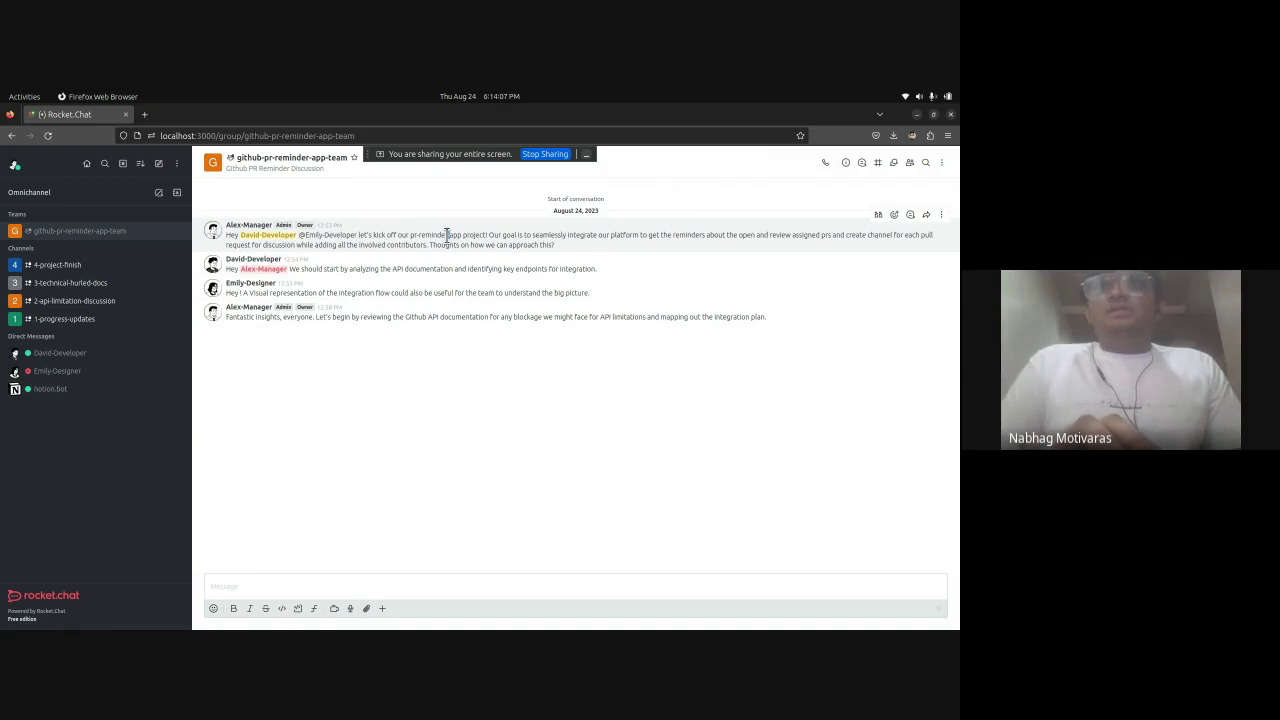
{"action": "triple_click", "coordinate": [447, 236]}
{"action": "left_click", "coordinate": [447, 236]}
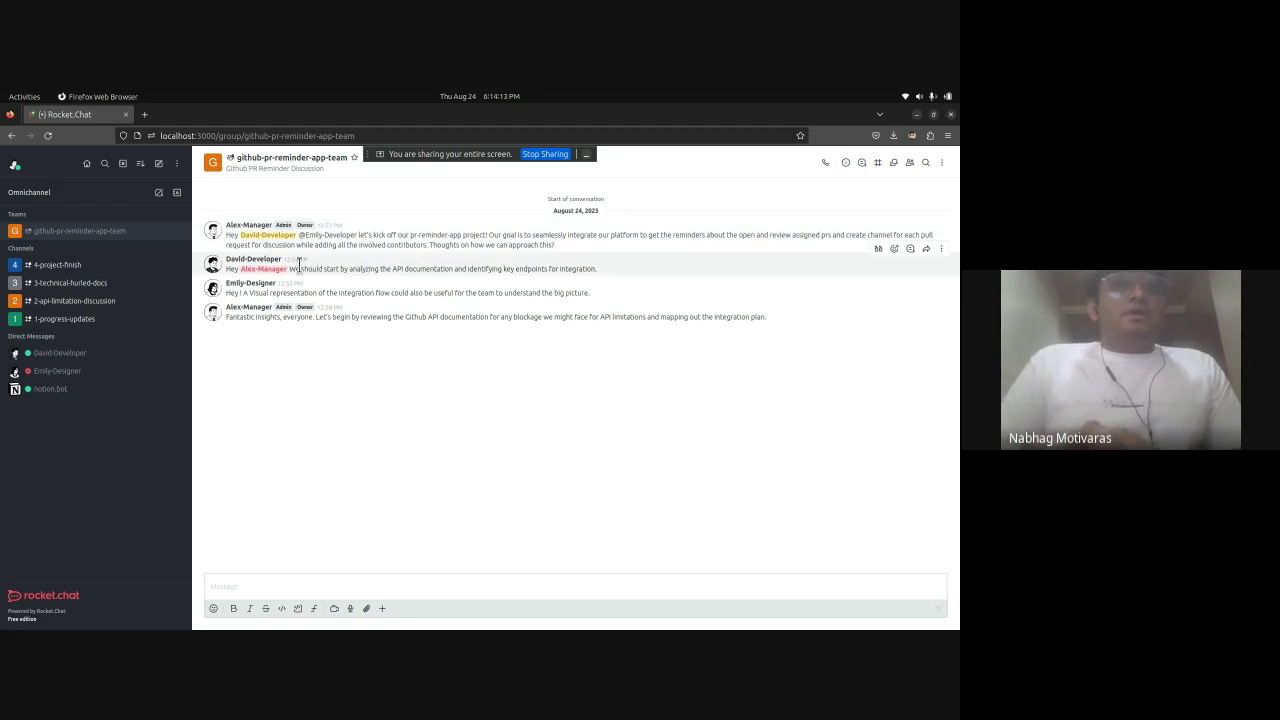
{"action": "triple_click", "coordinate": [338, 269]}
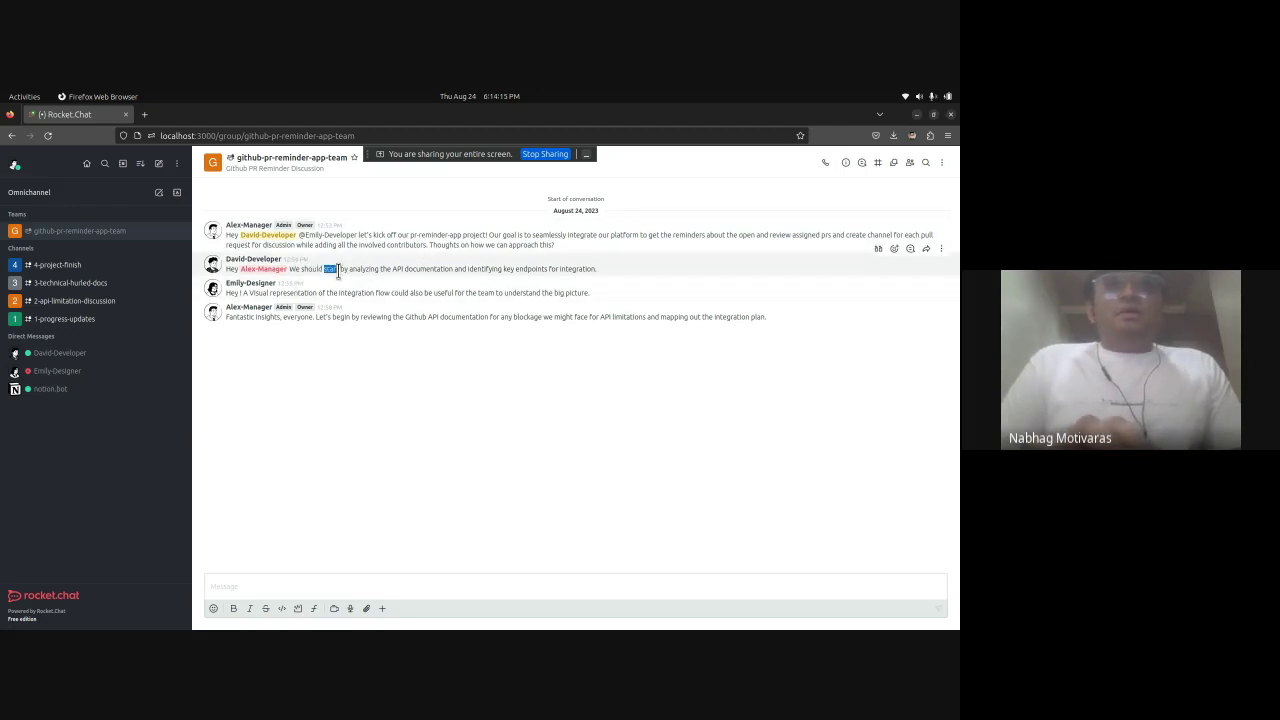
{"action": "triple_click", "coordinate": [338, 269]}
{"action": "left_click", "coordinate": [338, 269]}
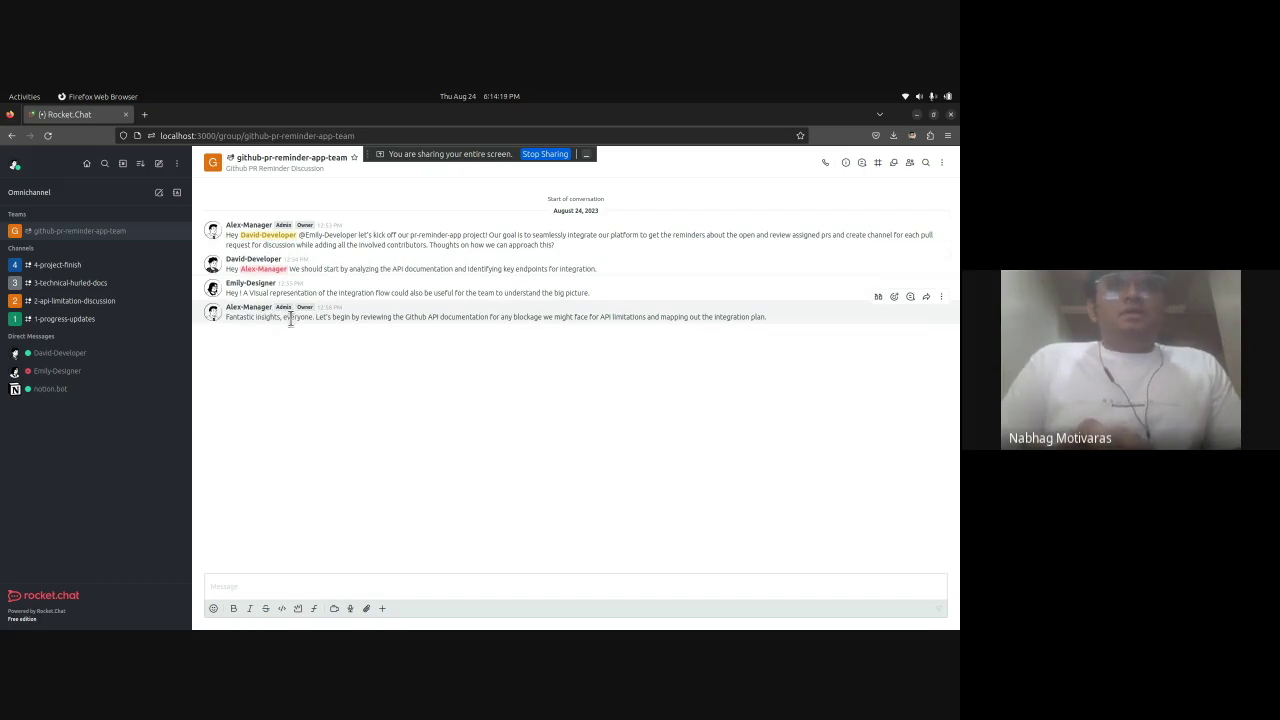
{"action": "triple_click", "coordinate": [290, 318]}
{"action": "triple_click", "coordinate": [290, 318]}
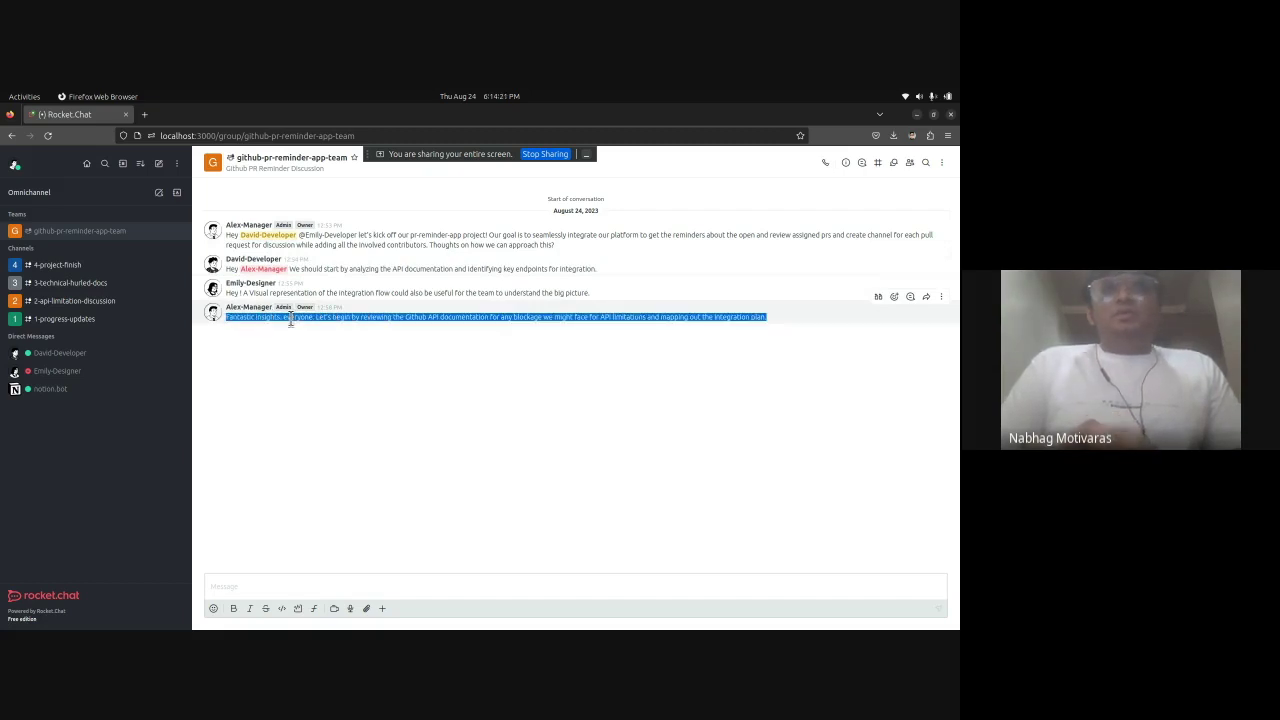
{"action": "left_click", "coordinate": [368, 473]}
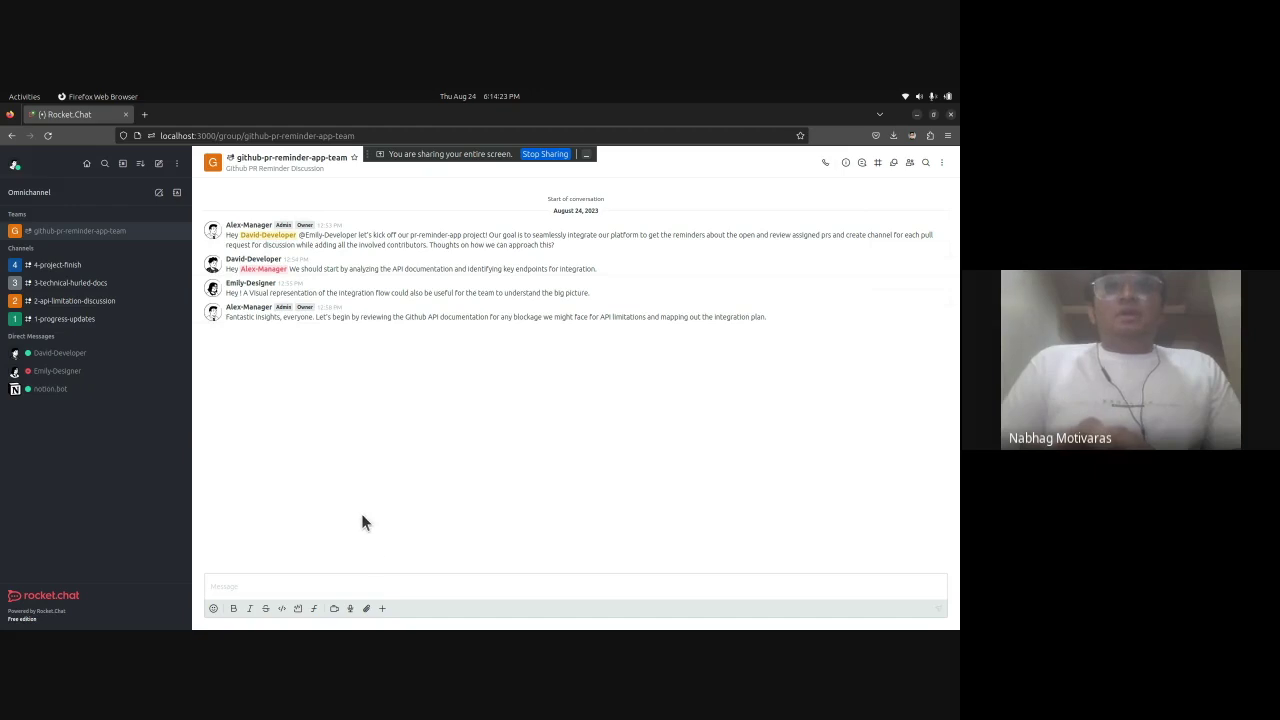
Step: Send /notion create in the github-pr-reminder-app-team room to bring up the page or record creation form
{"action": "left_click", "coordinate": [352, 582]}
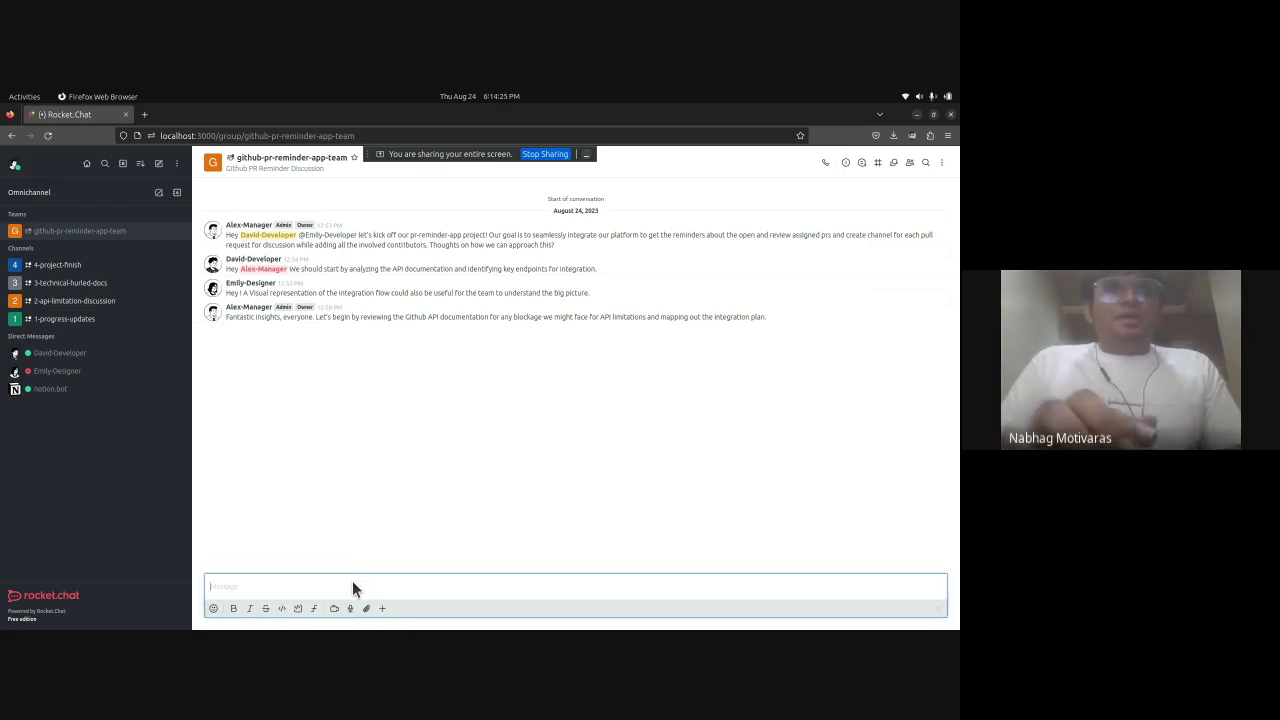
{"action": "type", "text": "/notion create"}
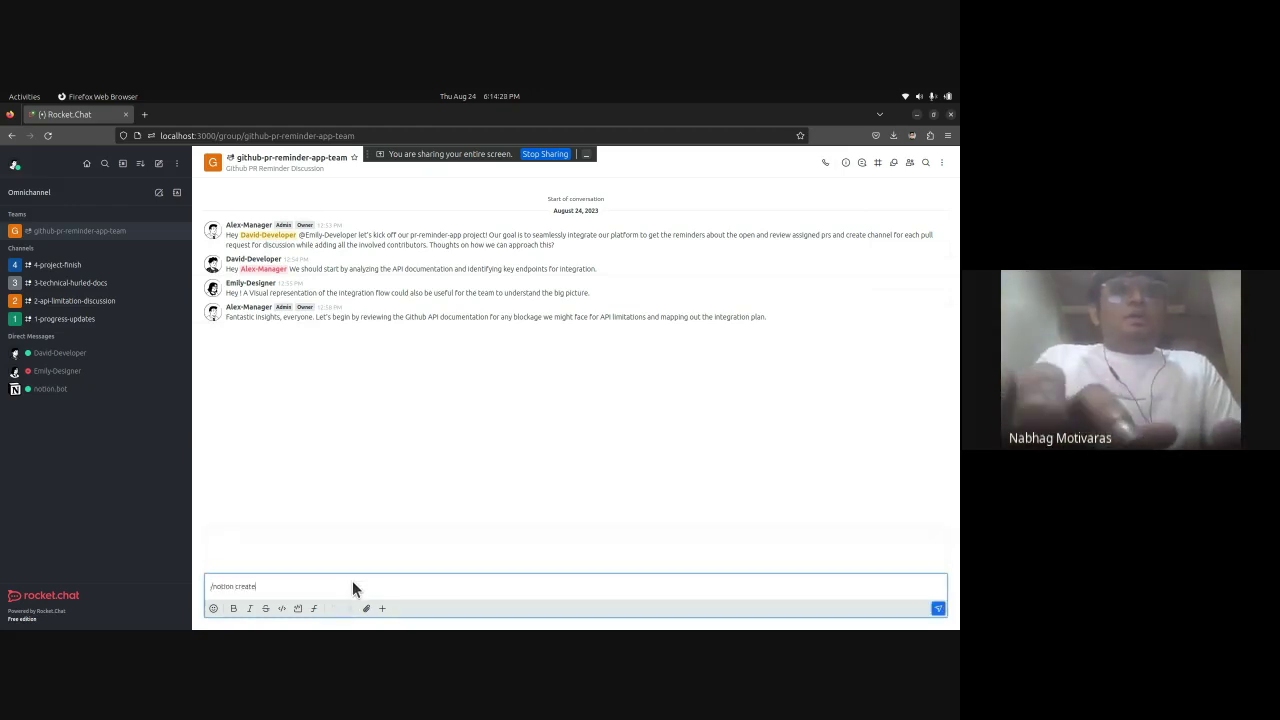
{"action": "key", "text": "Return"}
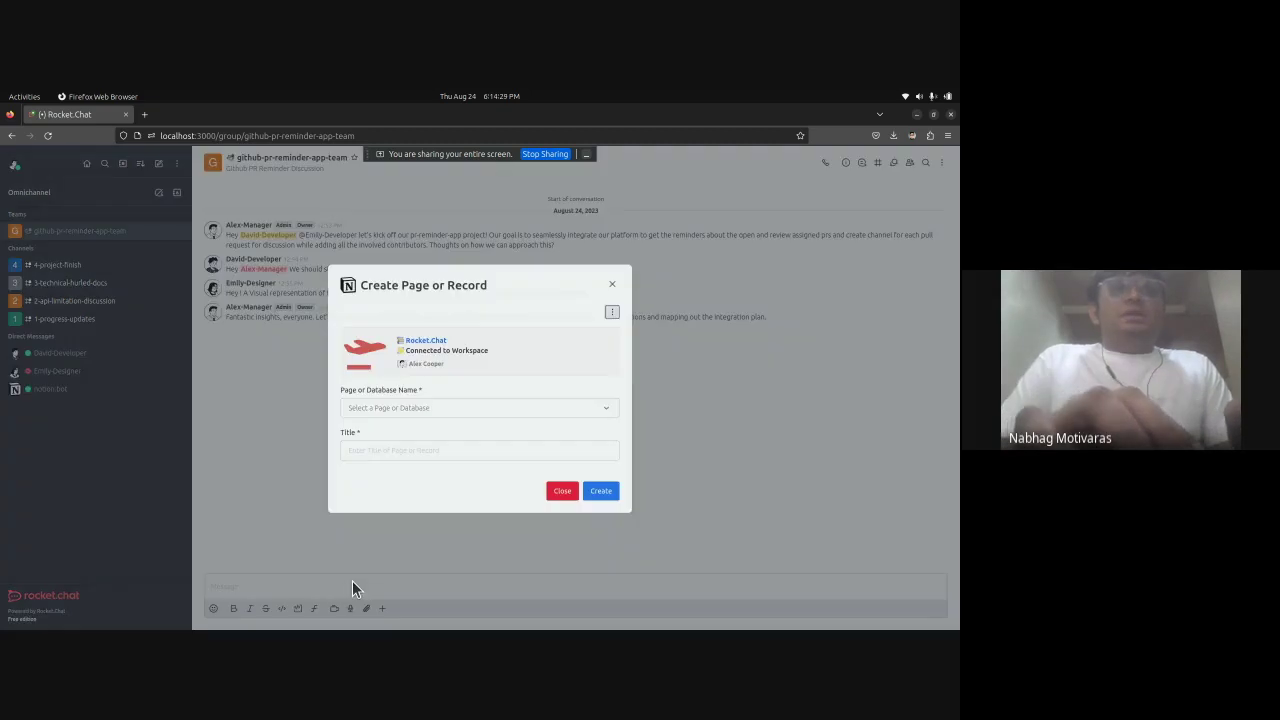
Step: Look through the pages and databases available for a new page or record and search them for Github
{"action": "left_click", "coordinate": [402, 406]}
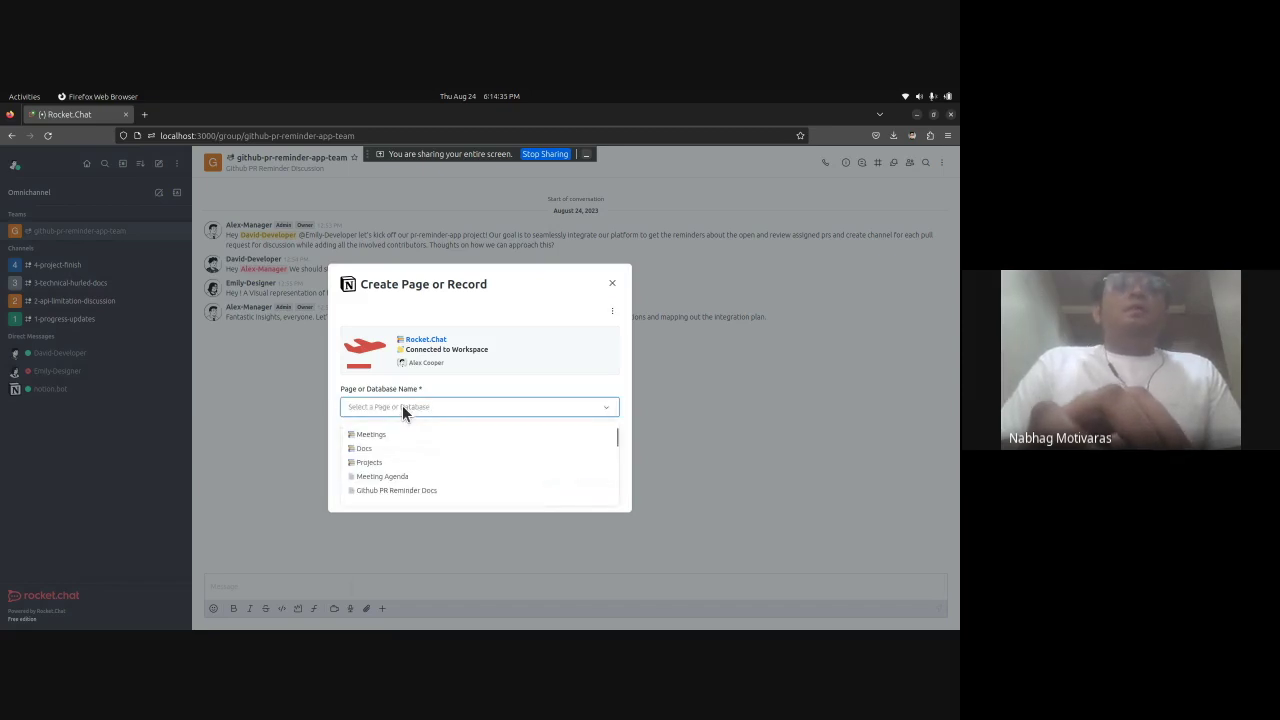
{"action": "left_click", "coordinate": [402, 406]}
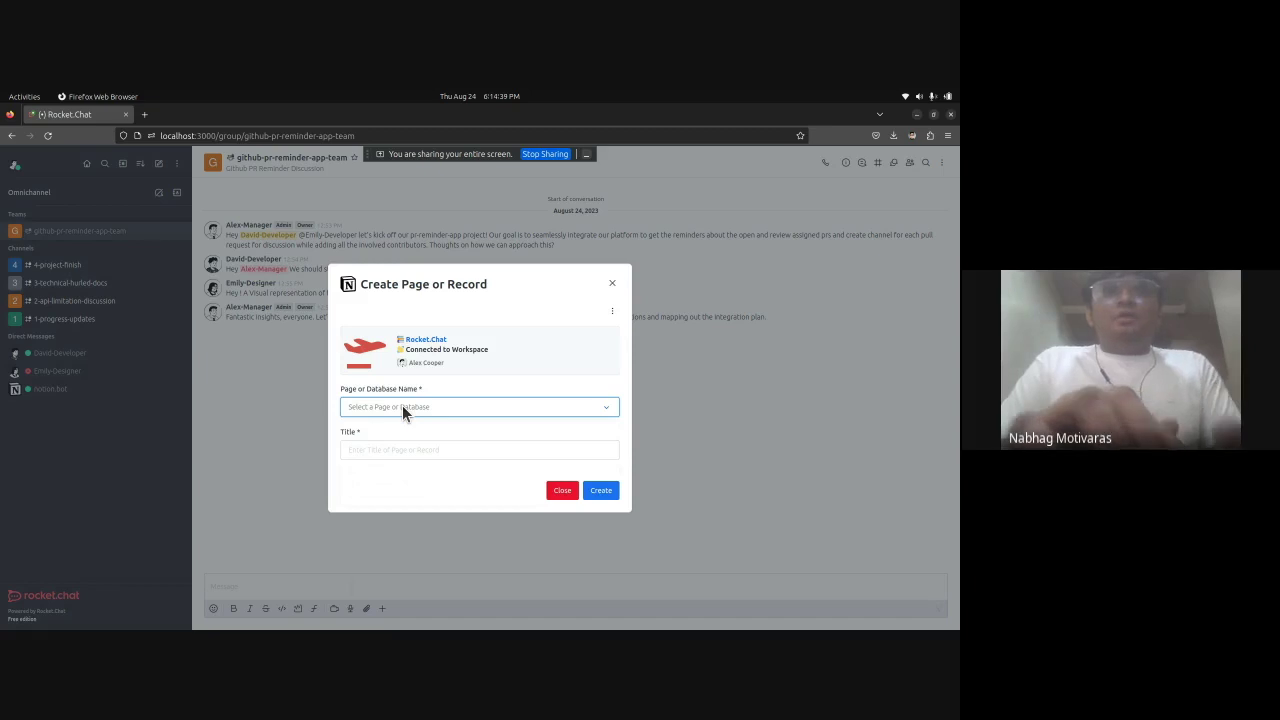
{"action": "left_click", "coordinate": [402, 406]}
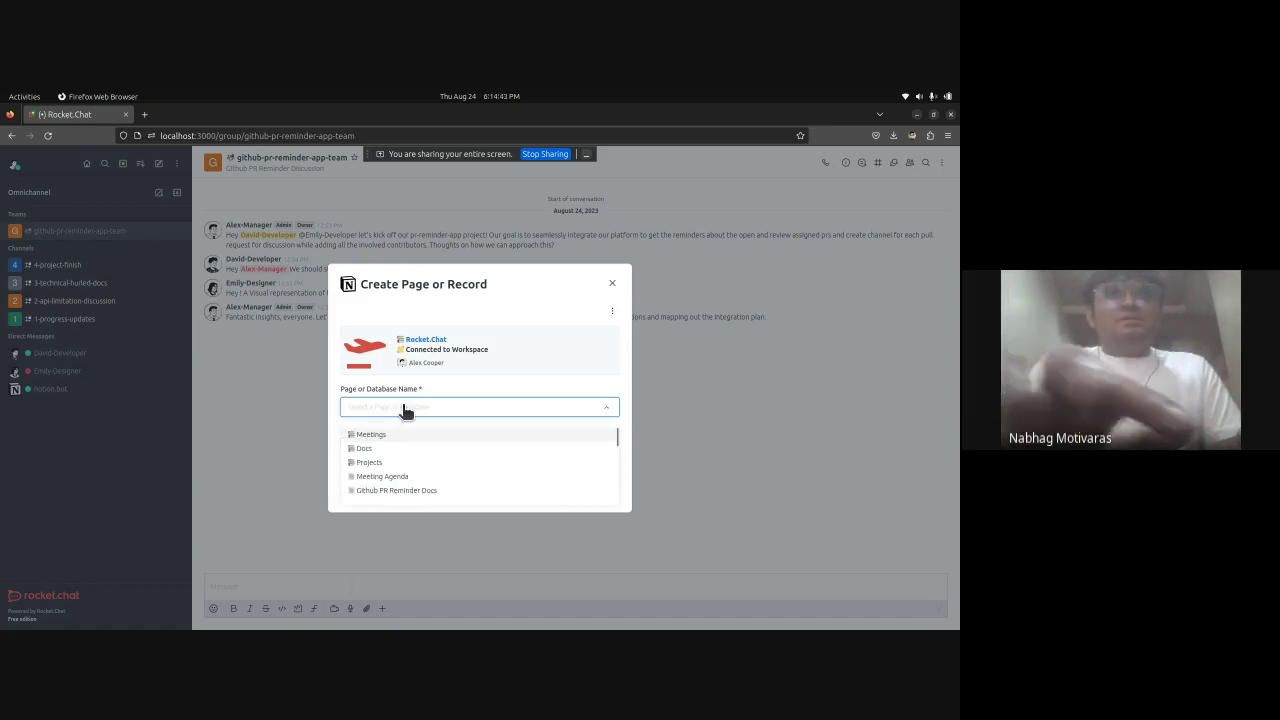
{"action": "type", "text": "Github"}
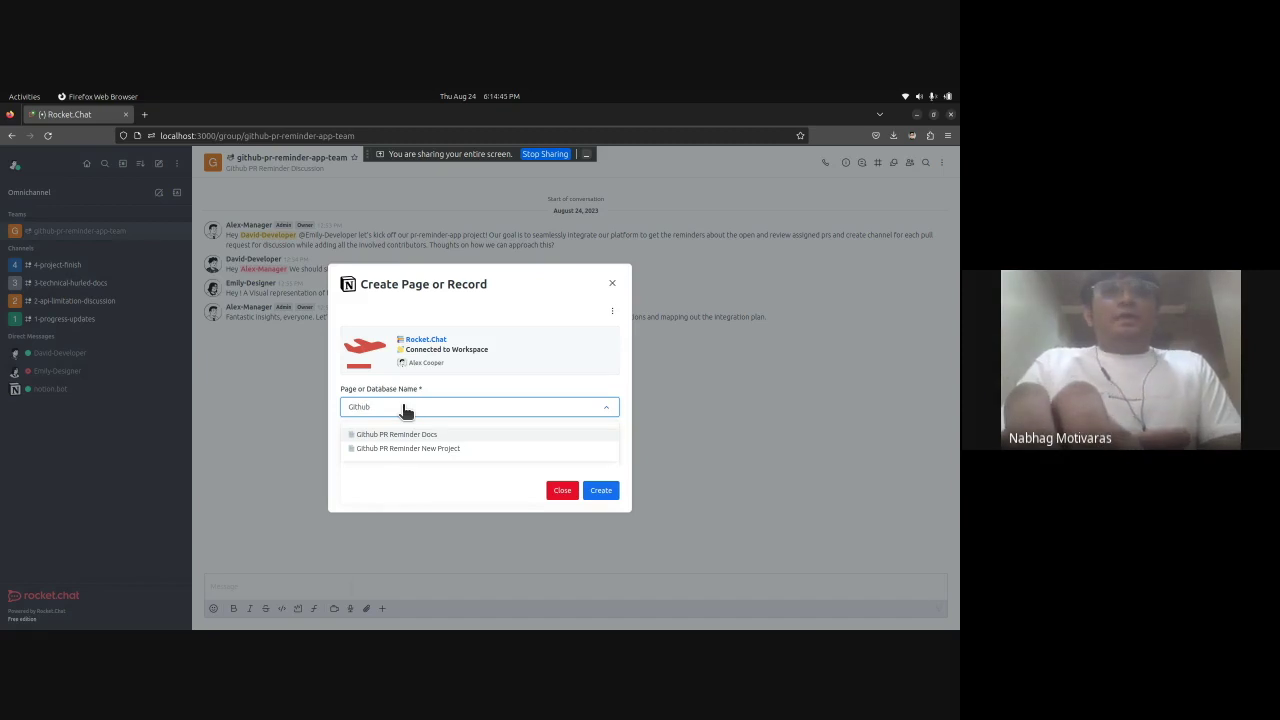
{"action": "key", "text": "Escape"}
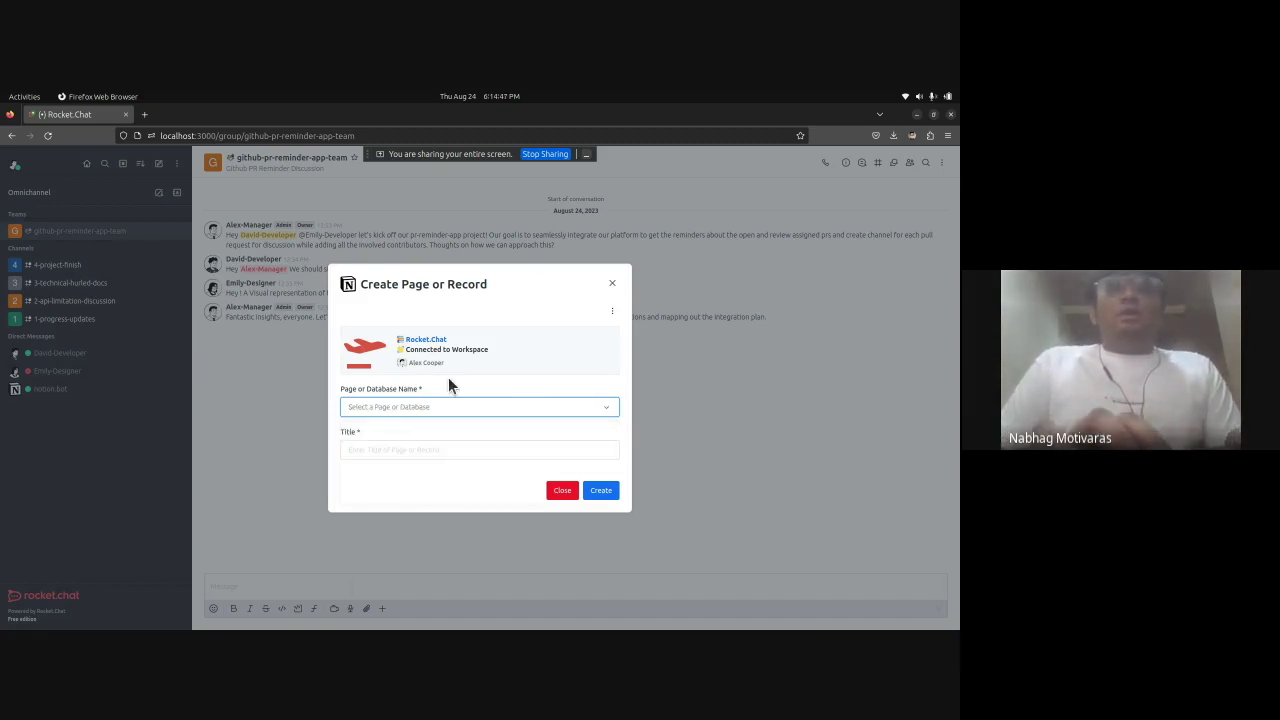
Step: Switch to creating a Notion database and choose Github PR Reminder Docs as its parent page
{"action": "left_click", "coordinate": [613, 316]}
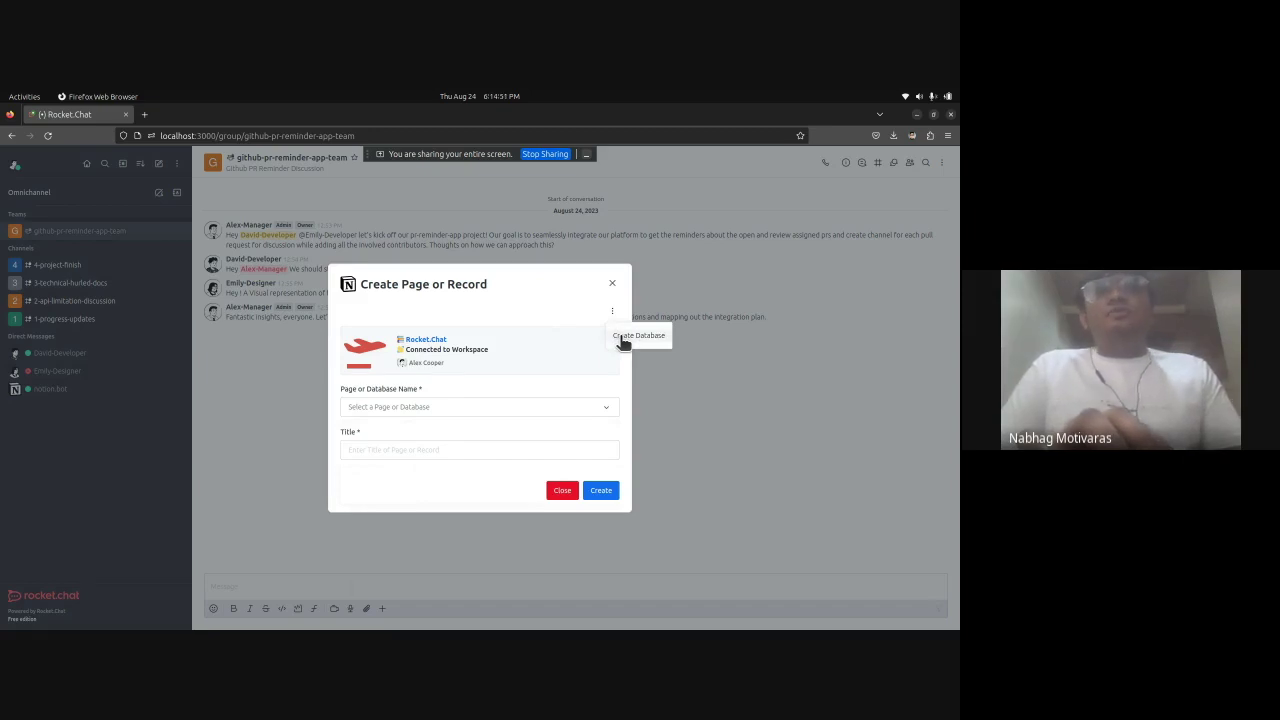
{"action": "left_click", "coordinate": [622, 338]}
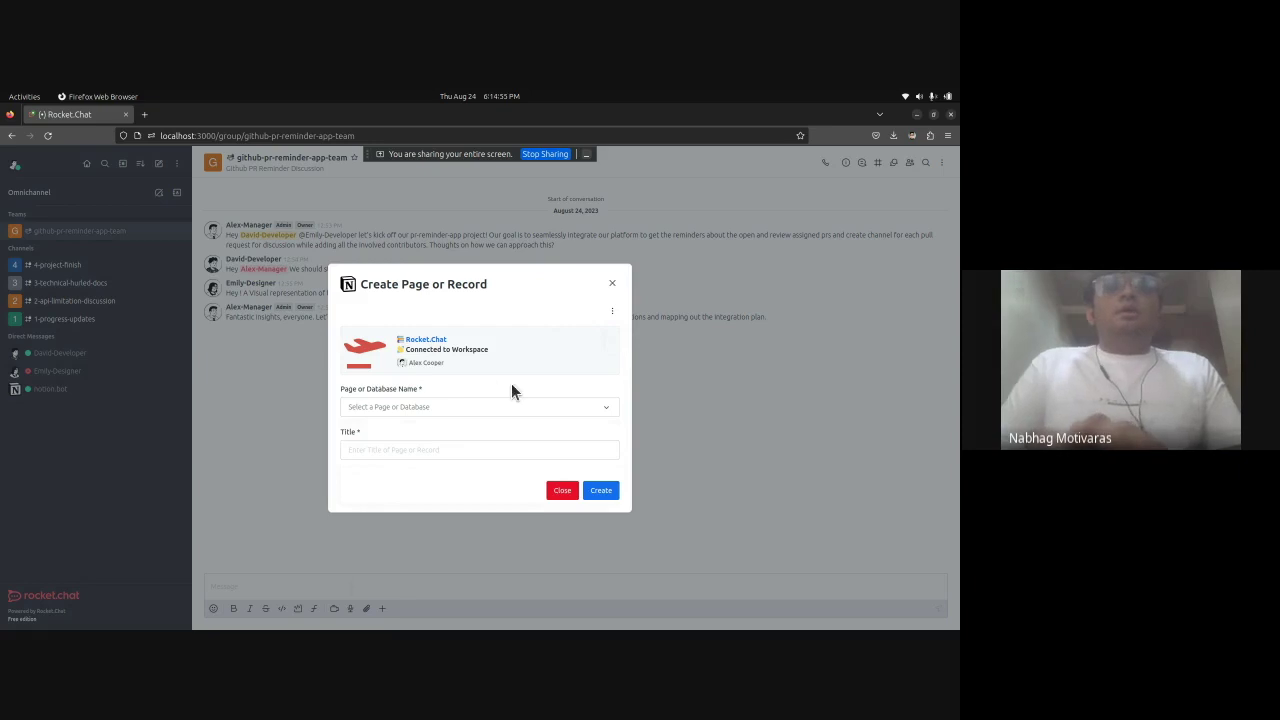
{"action": "left_click", "coordinate": [454, 362]}
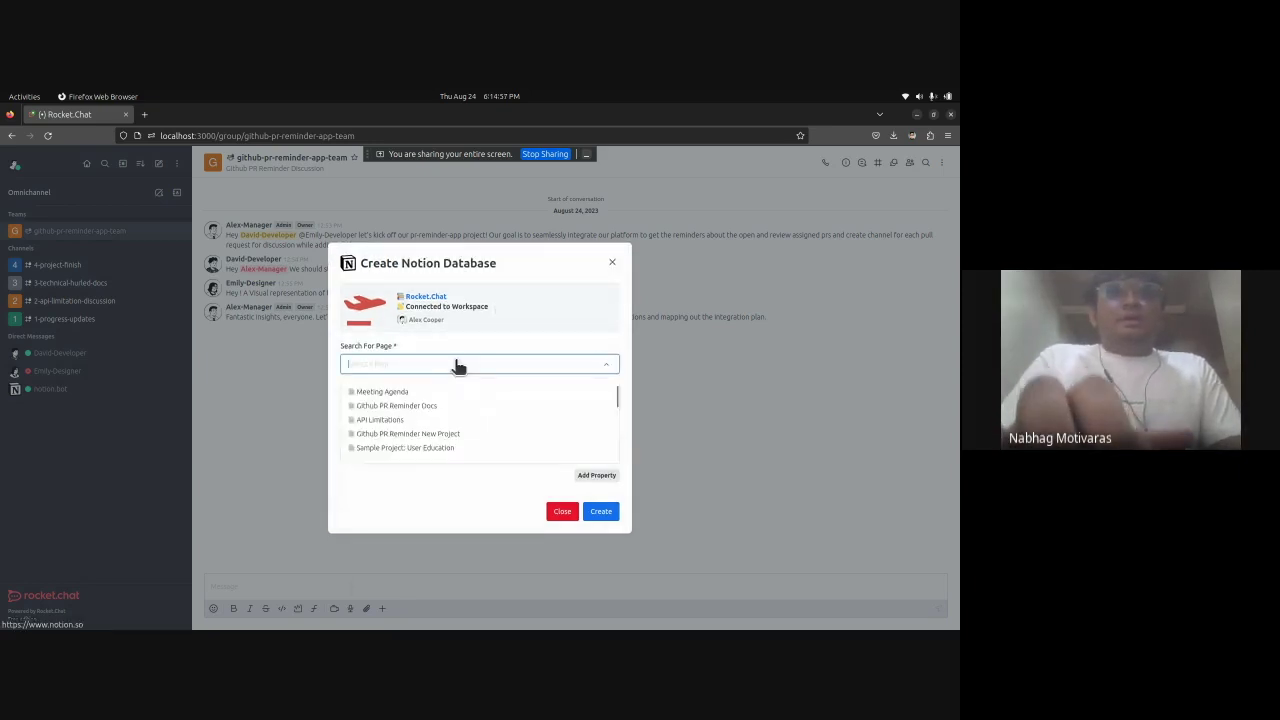
{"action": "type", "text": "N"}
{"action": "key", "text": "BackSpace"}
{"action": "type", "text": "Github"}
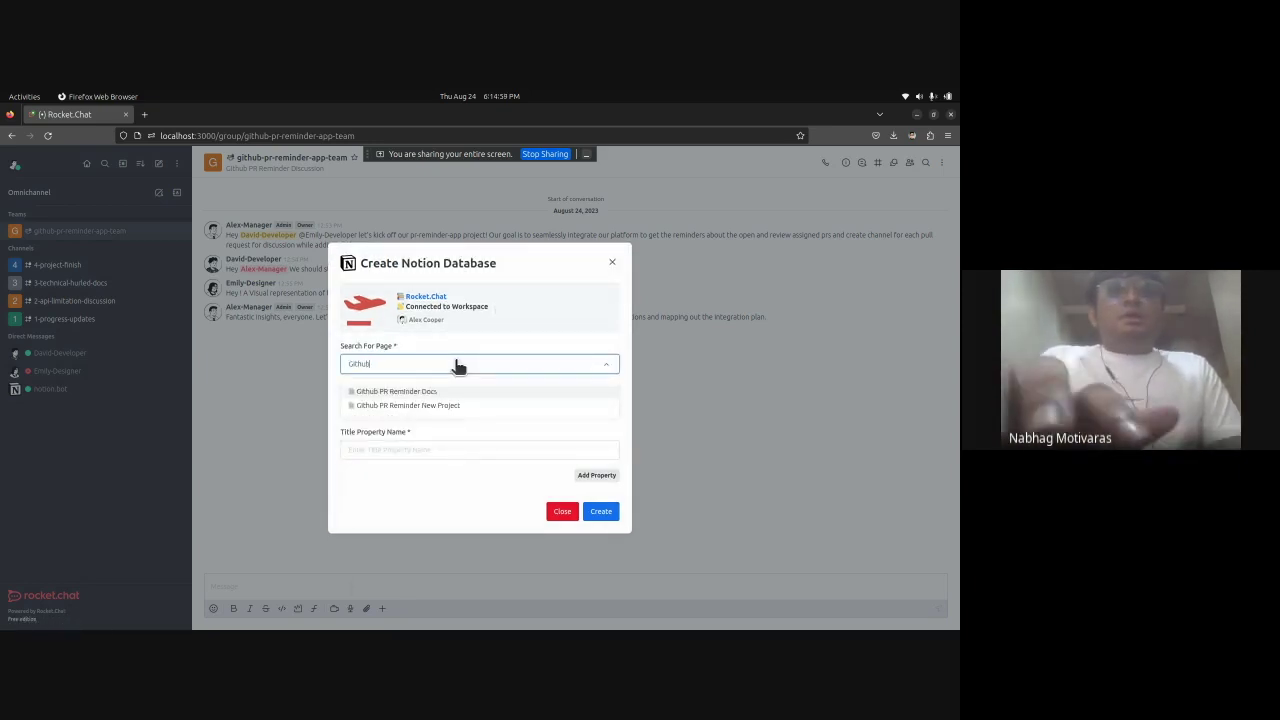
{"action": "key", "text": "Return"}
Step: Title the new database Github Pr Reminder App Table and name its title property Task
{"action": "left_click", "coordinate": [401, 407]}
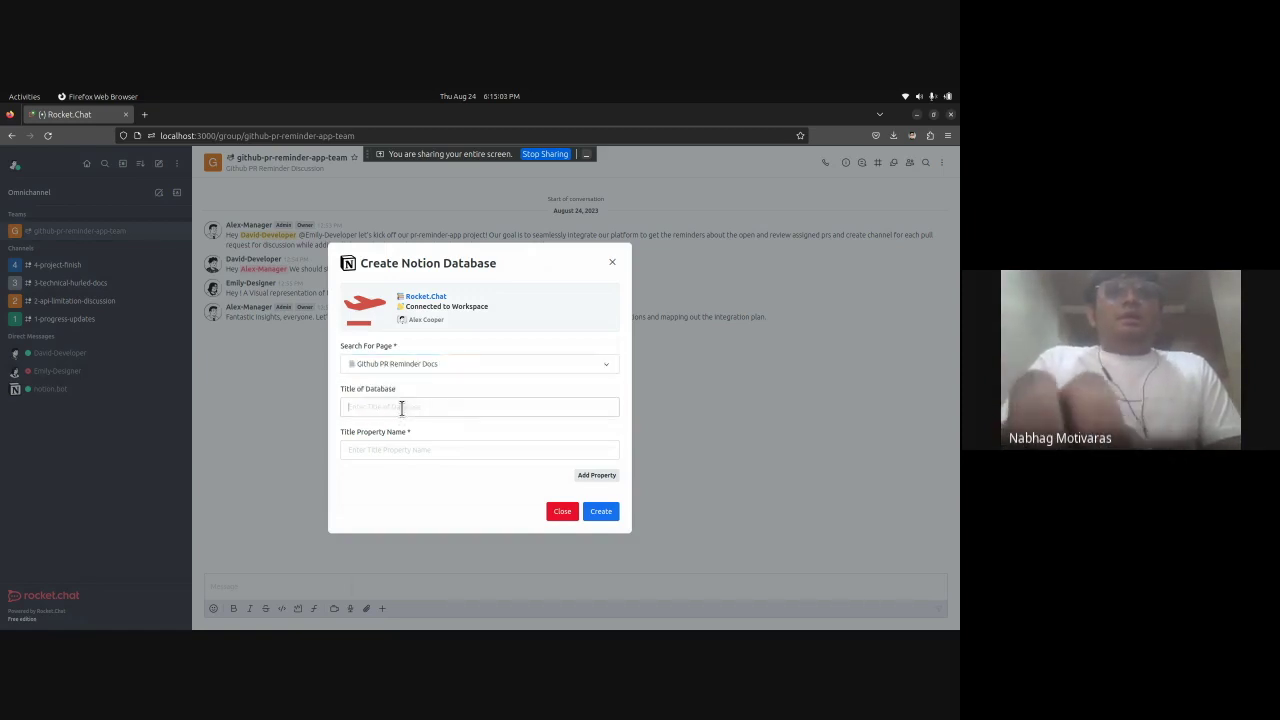
{"action": "type", "text": "Github Pr Remin"}
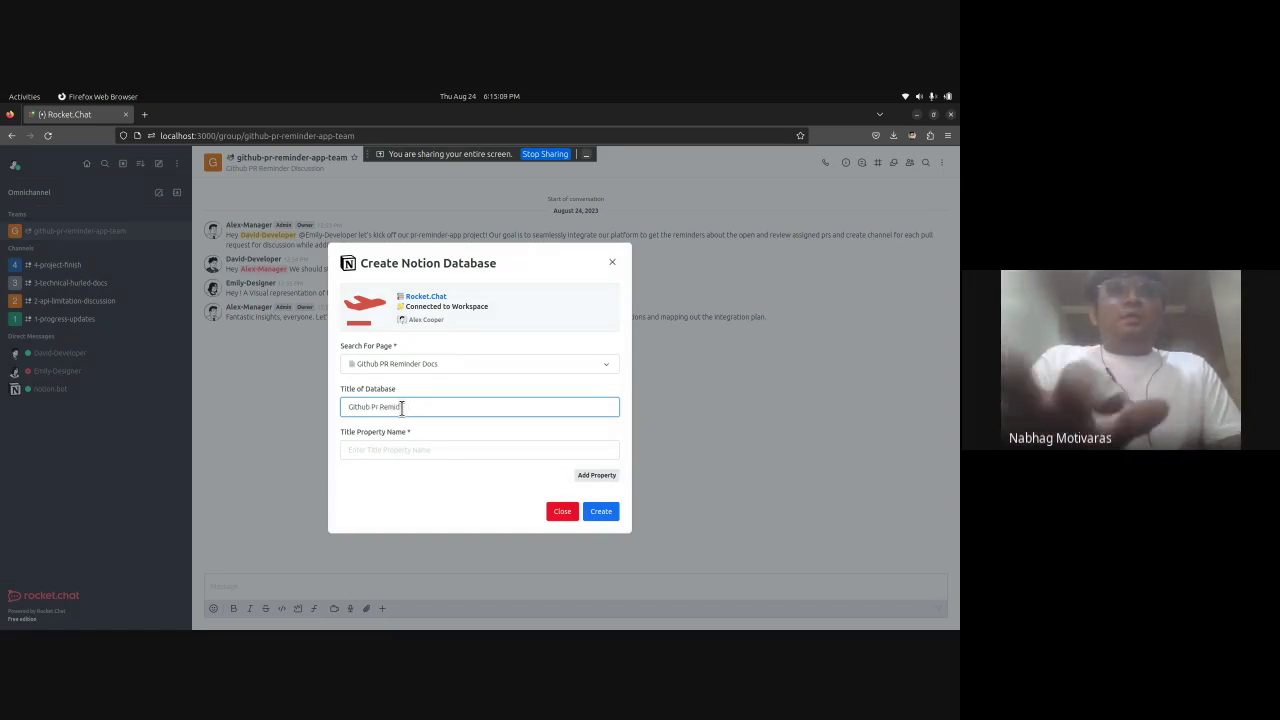
{"action": "type", "text": "der"}
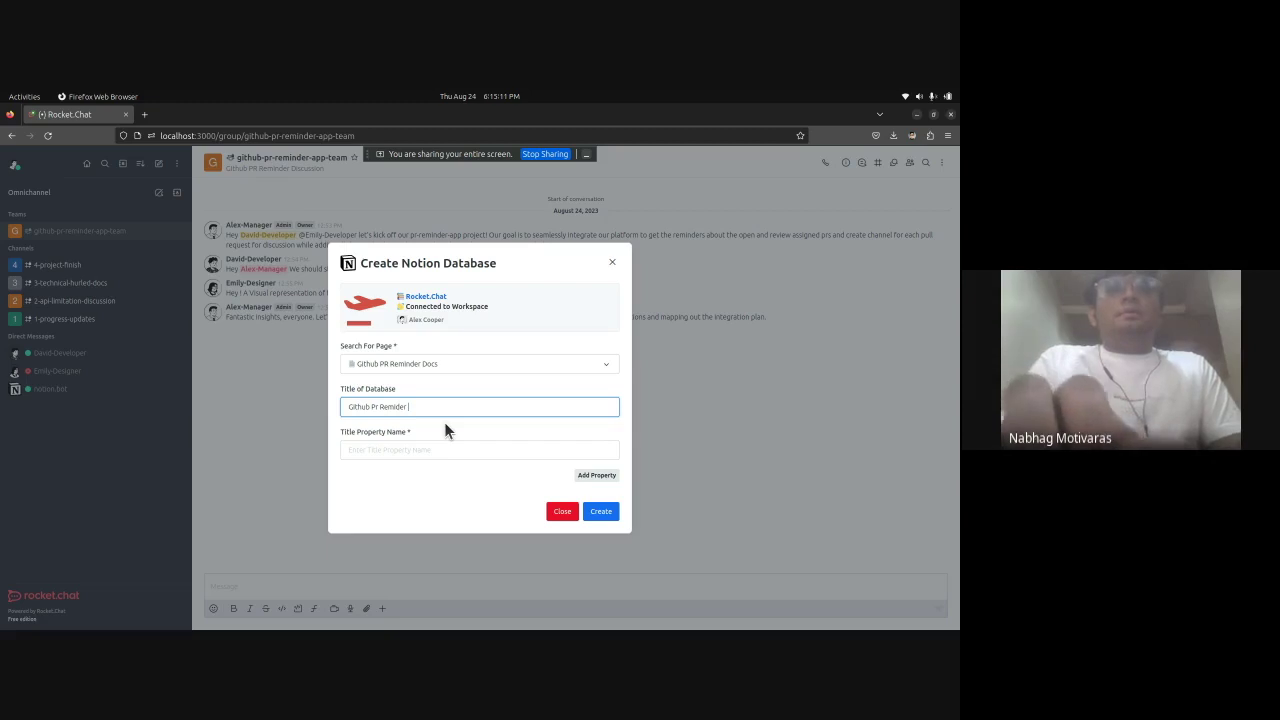
{"action": "type", "text": "er"}
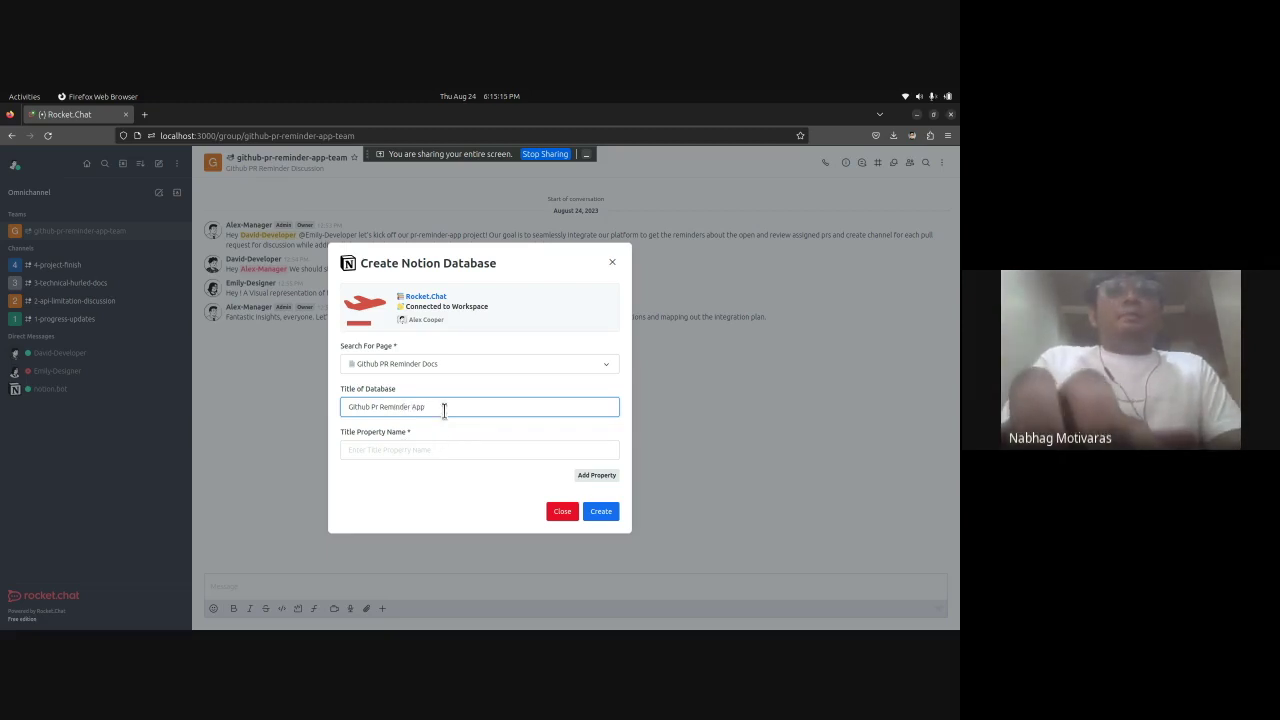
{"action": "left_click", "coordinate": [420, 449]}
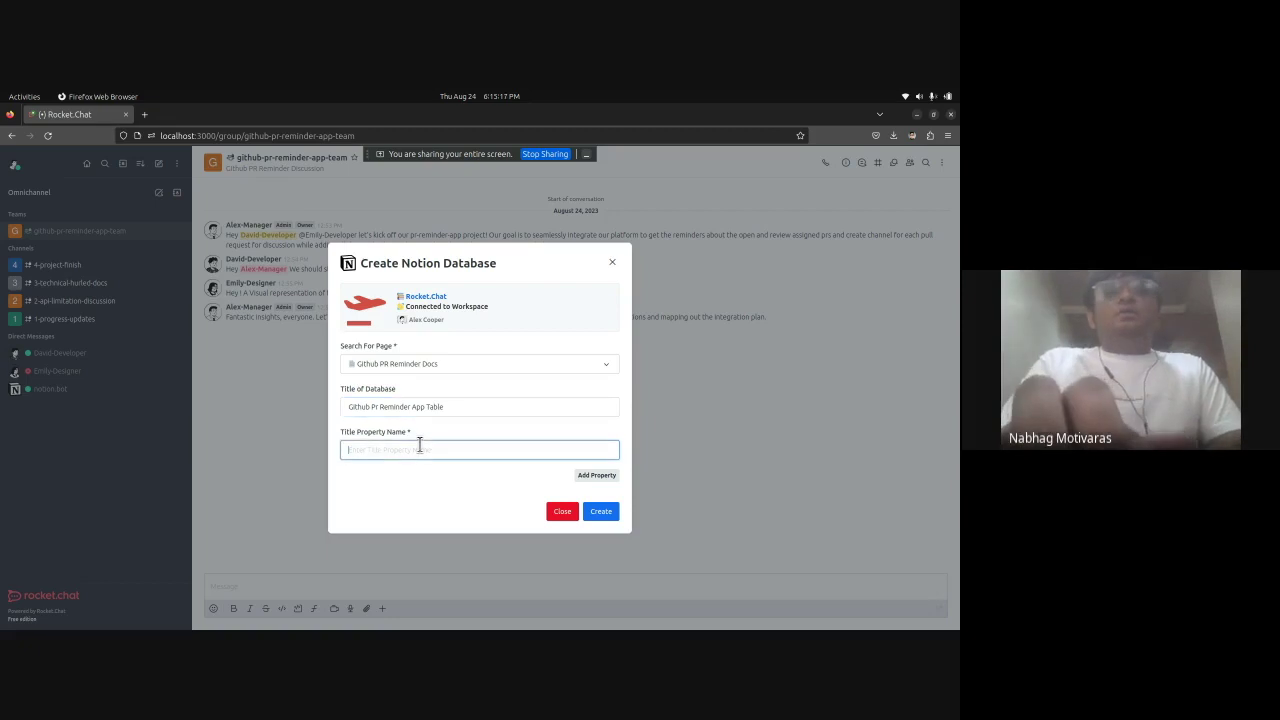
{"action": "type", "text": "Task"}
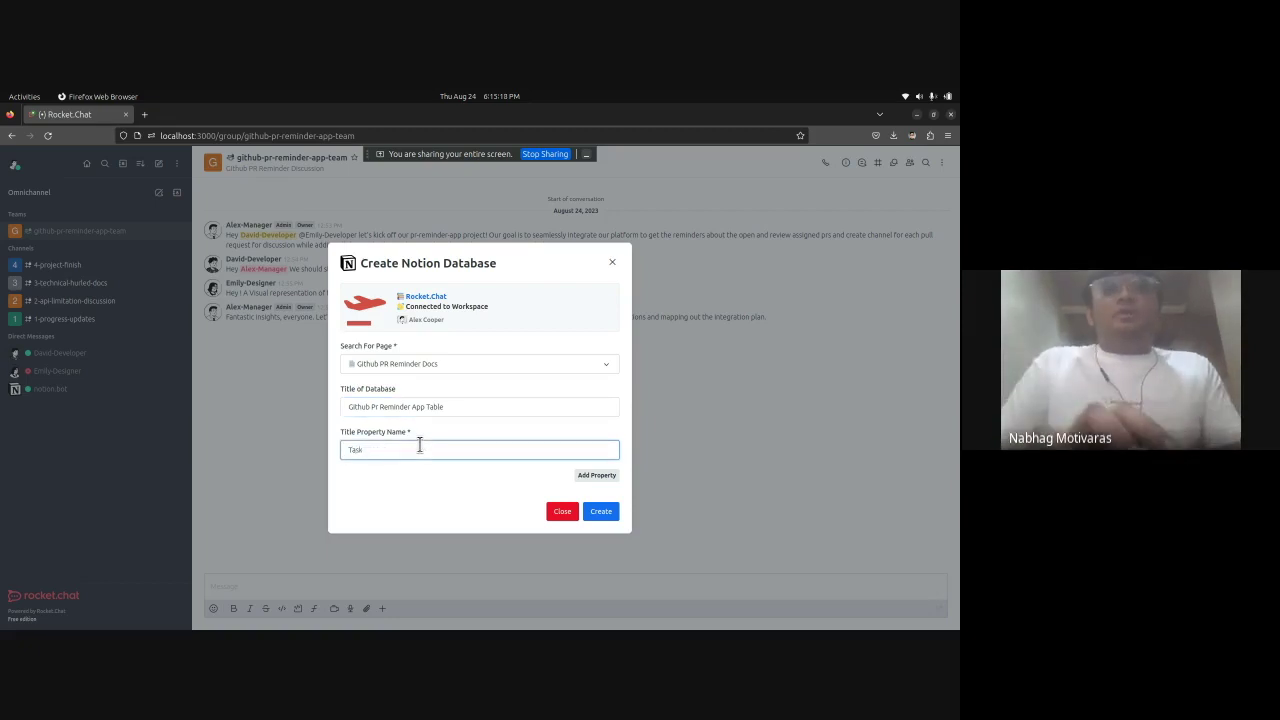
Step: Add a Date property named Due to the new database
{"action": "left_click", "coordinate": [589, 477]}
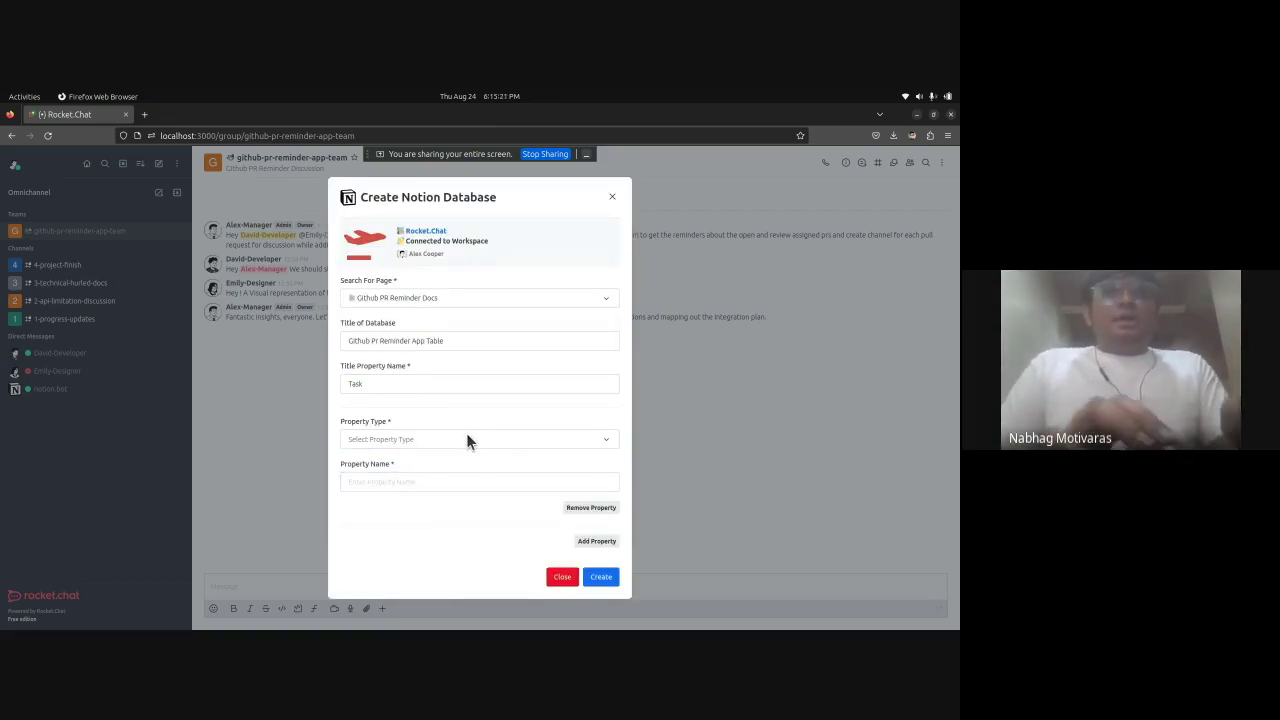
{"action": "left_click", "coordinate": [467, 439]}
{"action": "type", "text": "Du"}
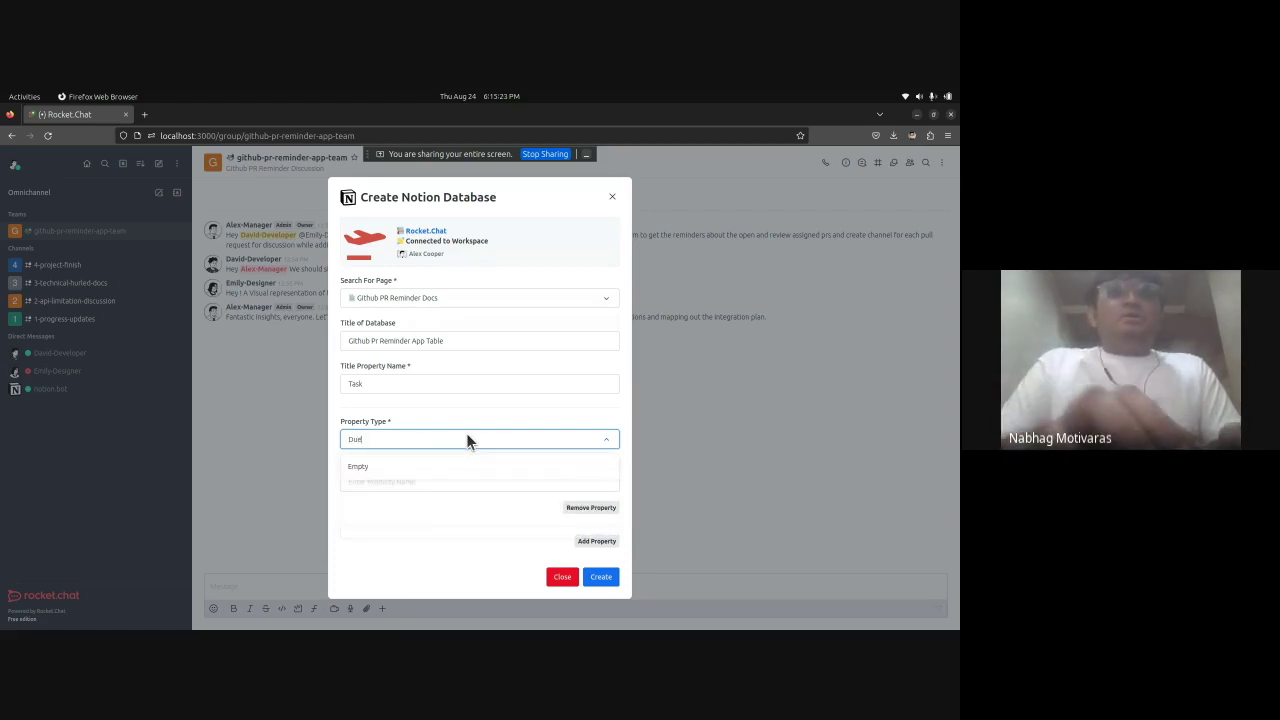
{"action": "type", "text": "e"}
{"action": "key", "text": "BackSpace"}
{"action": "key", "text": "BackSpace"}
{"action": "key", "text": "BackSpace"}
{"action": "type", "text": "Date"}
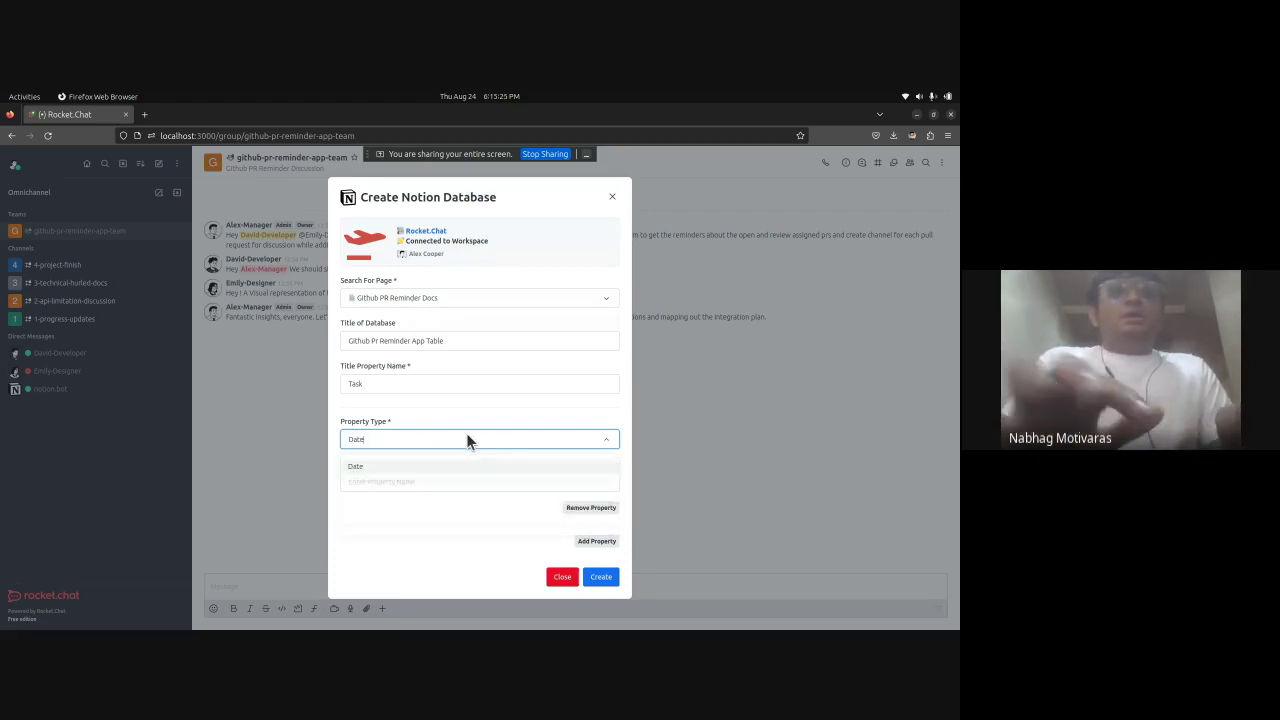
{"action": "key", "text": "Return"}
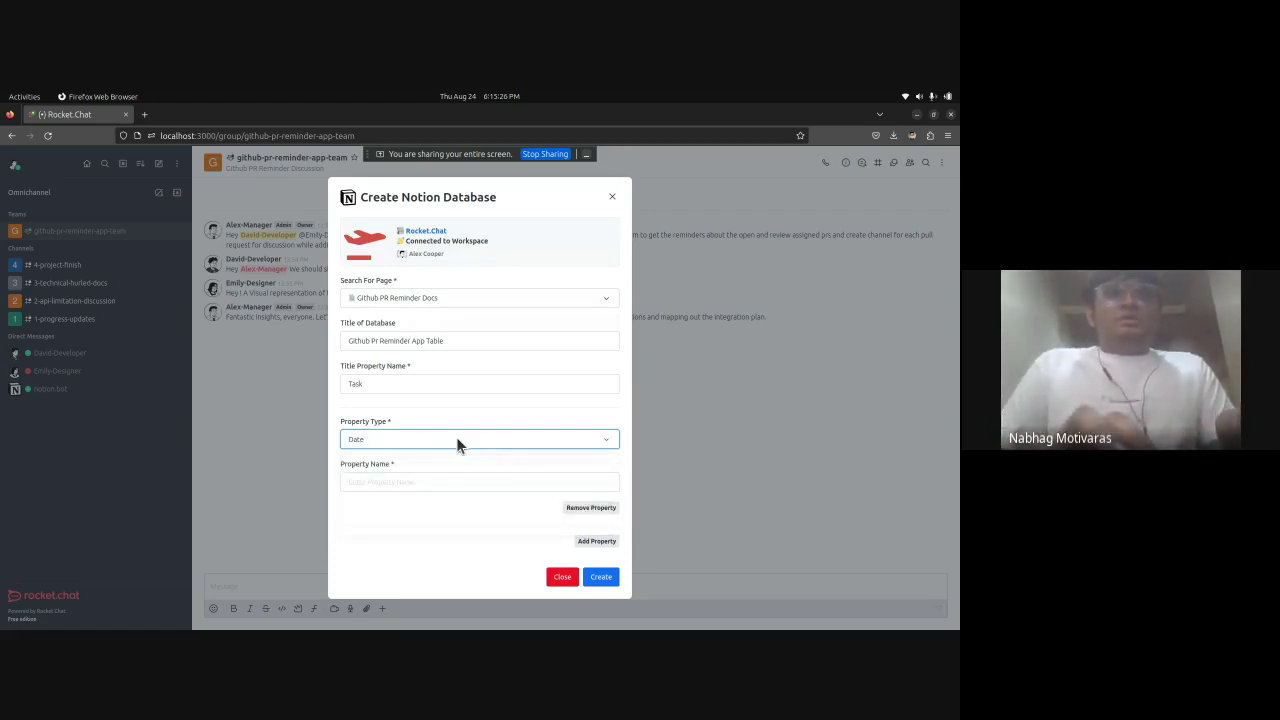
{"action": "left_click", "coordinate": [408, 478]}
{"action": "type", "text": "Due"}
Step: Add another property to the new database and set its type to Select
{"action": "left_click", "coordinate": [598, 542]}
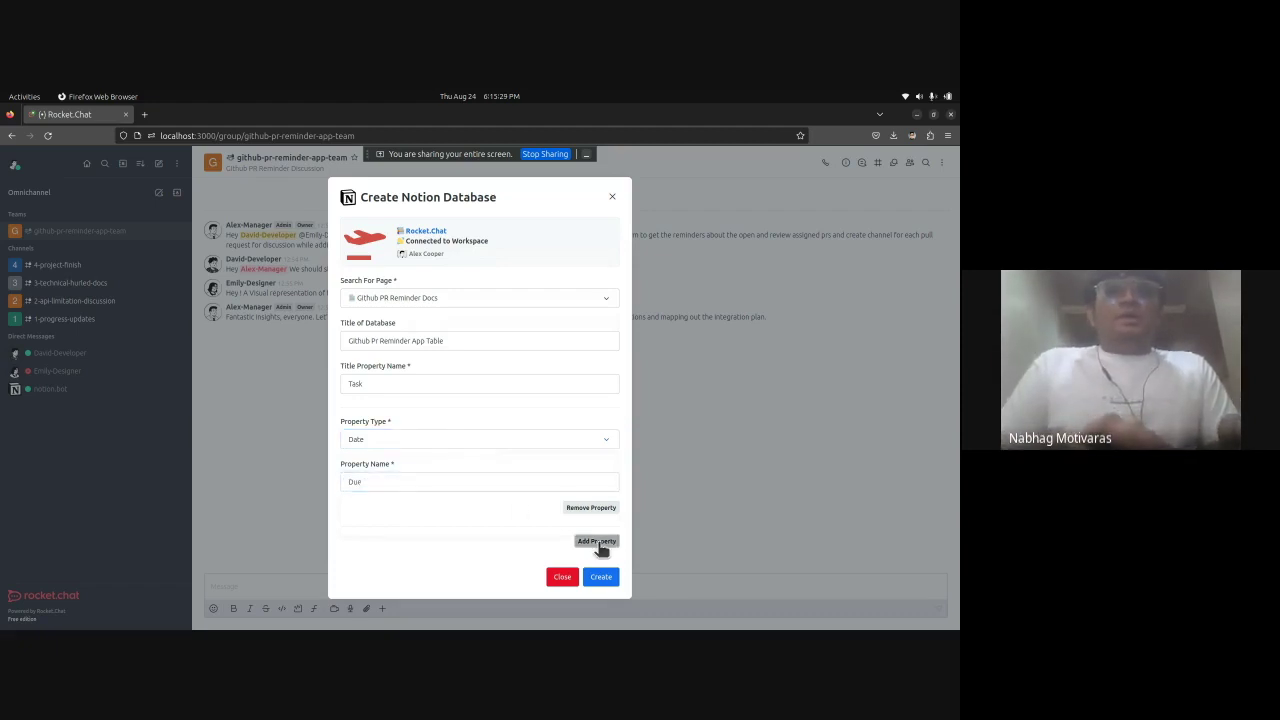
{"action": "scroll", "coordinate": [510, 480], "scroll_direction": "down", "scroll_amount": 2}
{"action": "left_click", "coordinate": [503, 463]}
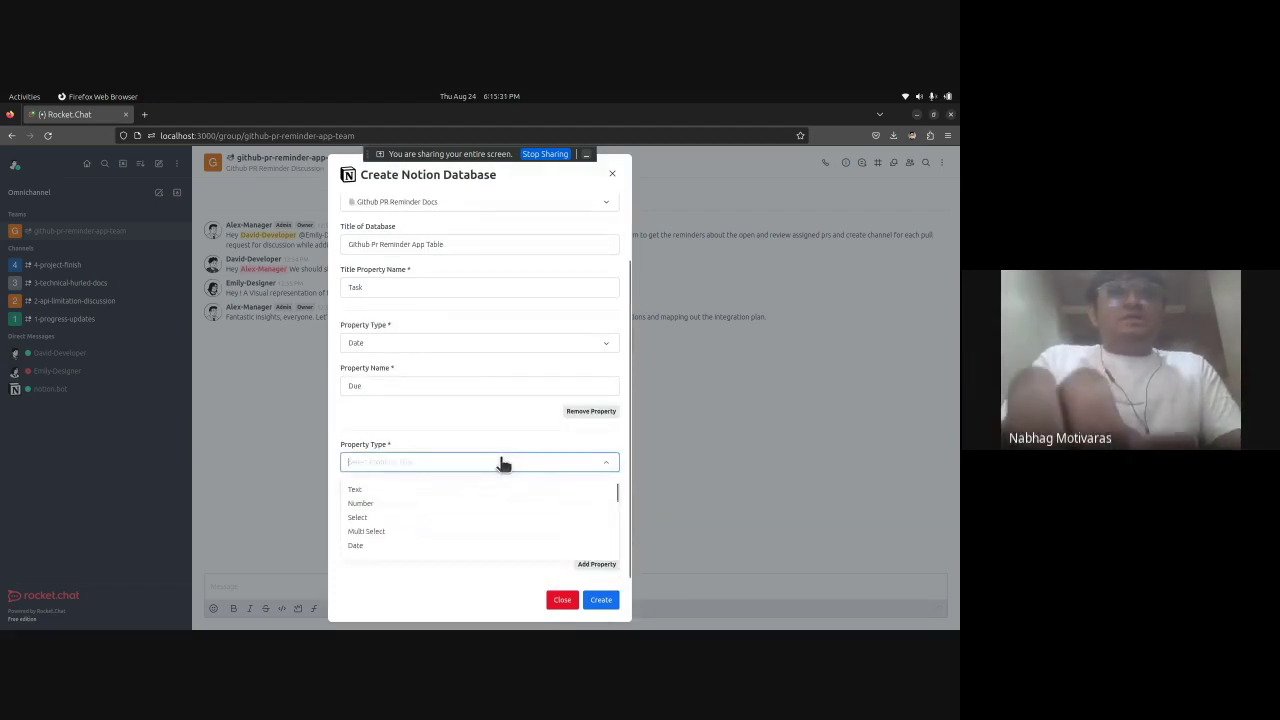
{"action": "type", "text": "Prio"}
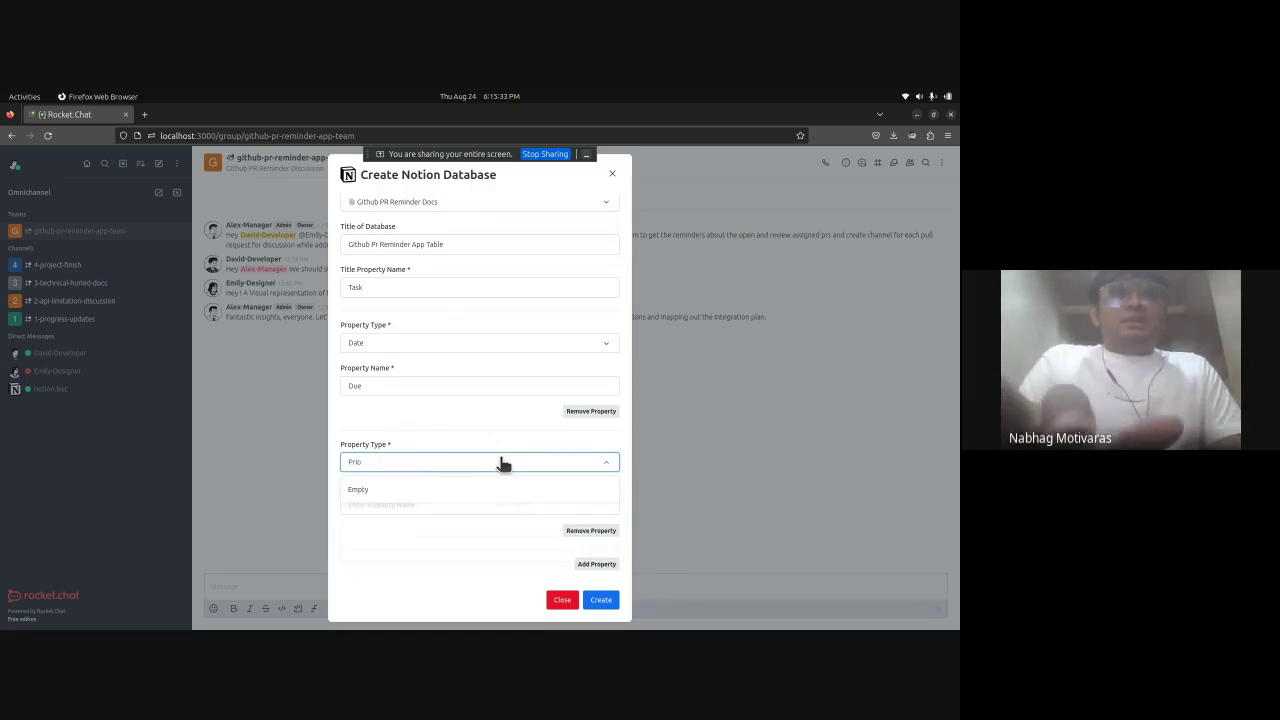
{"action": "key", "text": "BackSpace"}
{"action": "key", "text": "BackSpace"}
{"action": "key", "text": "BackSpace"}
{"action": "key", "text": "BackSpace"}
{"action": "type", "text": "Sel"}
{"action": "key", "text": "Return"}
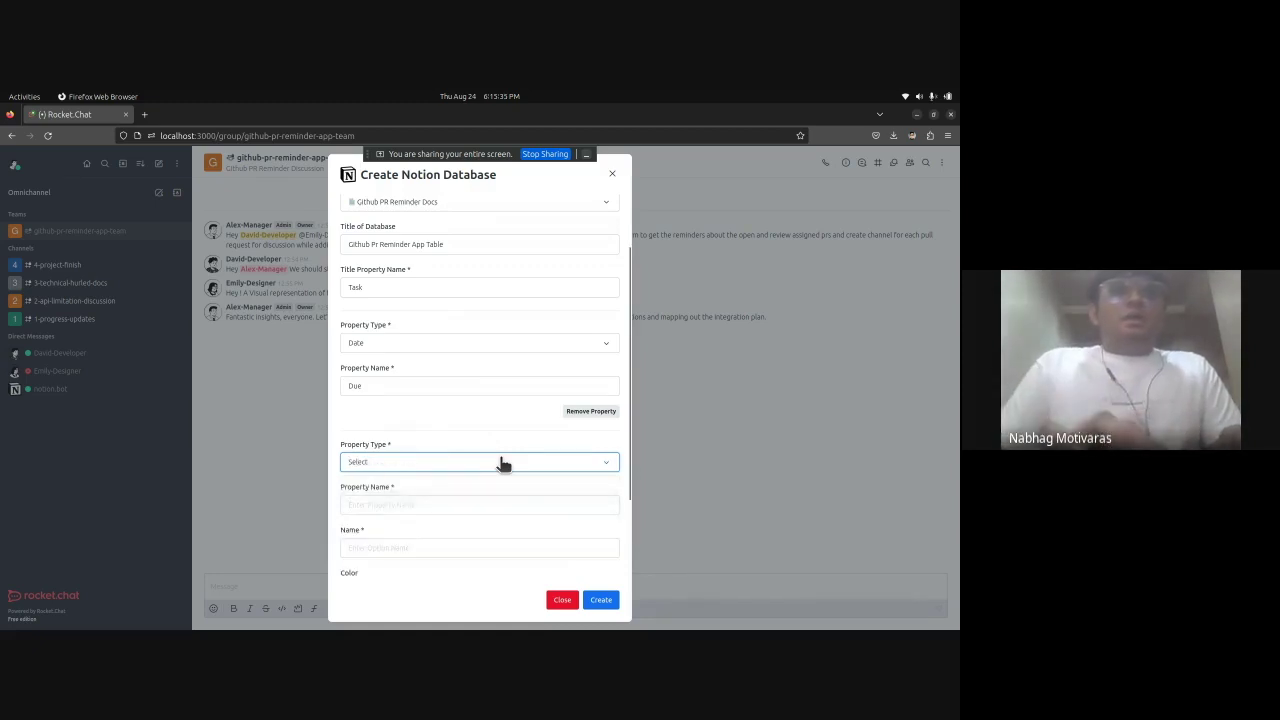
Step: Name the new Select property Priority
{"action": "scroll", "coordinate": [408, 490], "scroll_direction": "down", "scroll_amount": 2}
{"action": "left_click", "coordinate": [398, 396]}
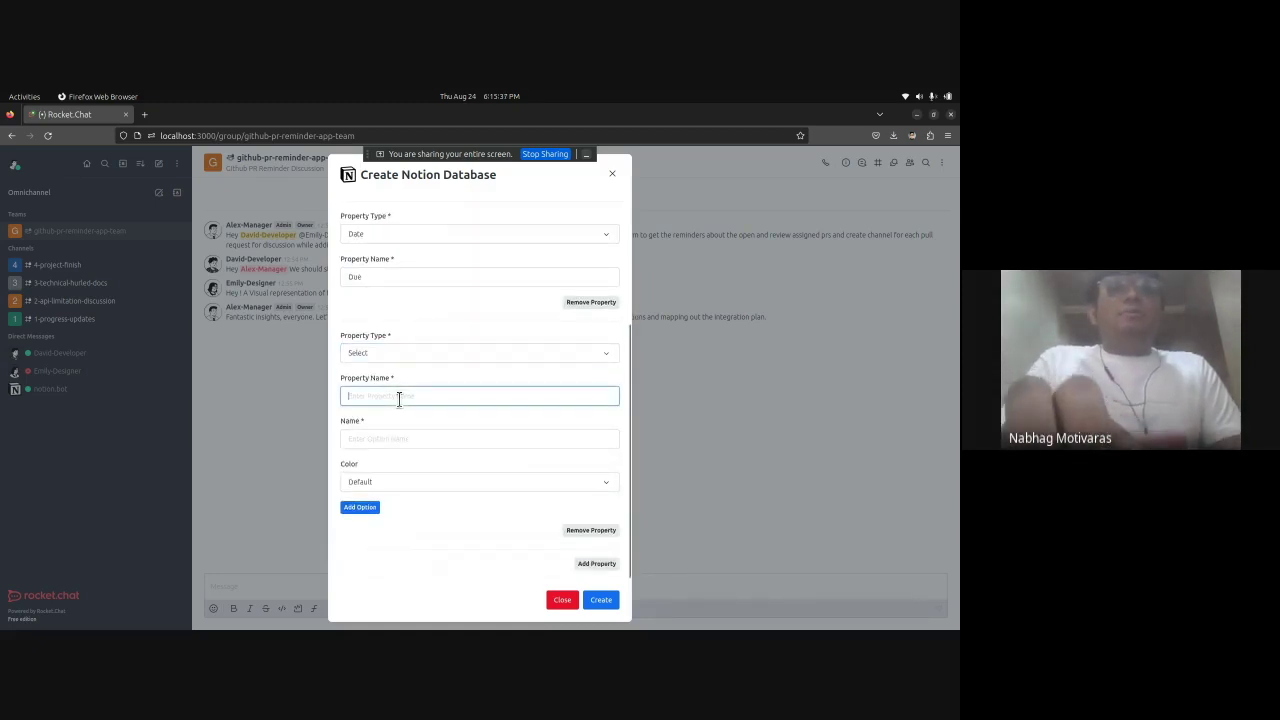
{"action": "type", "text": "High"}
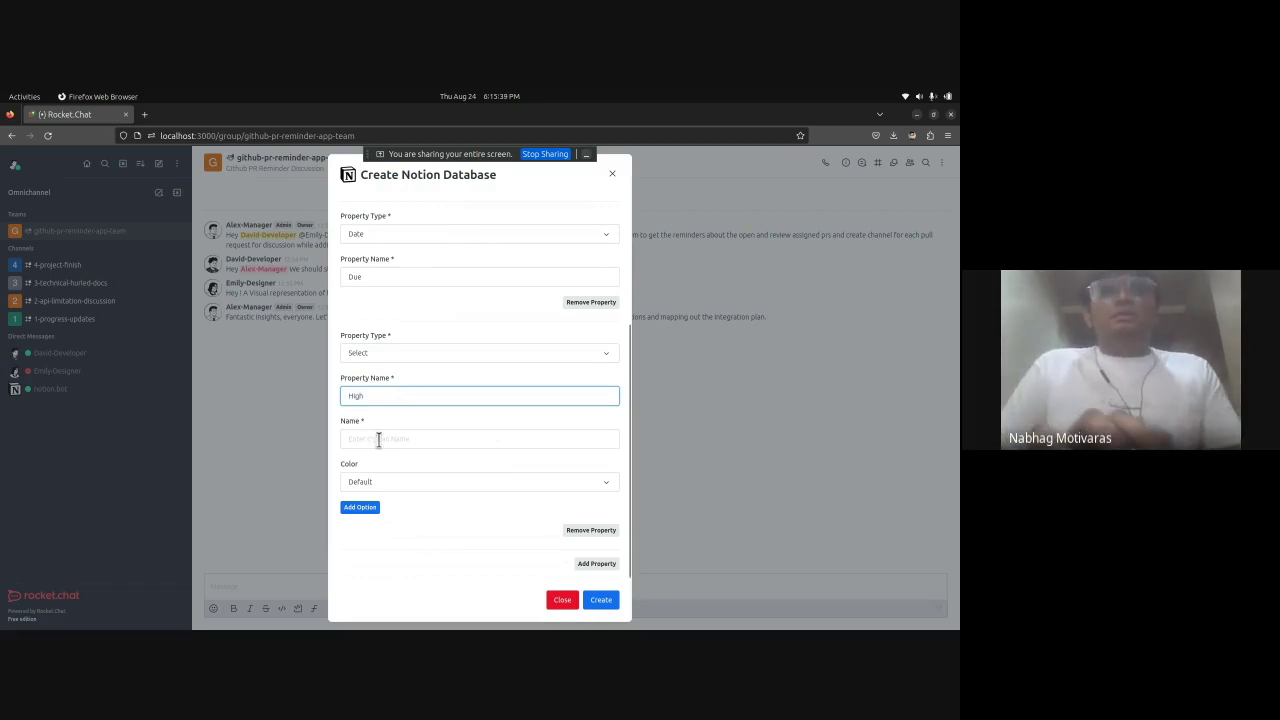
{"action": "left_click", "coordinate": [378, 440]}
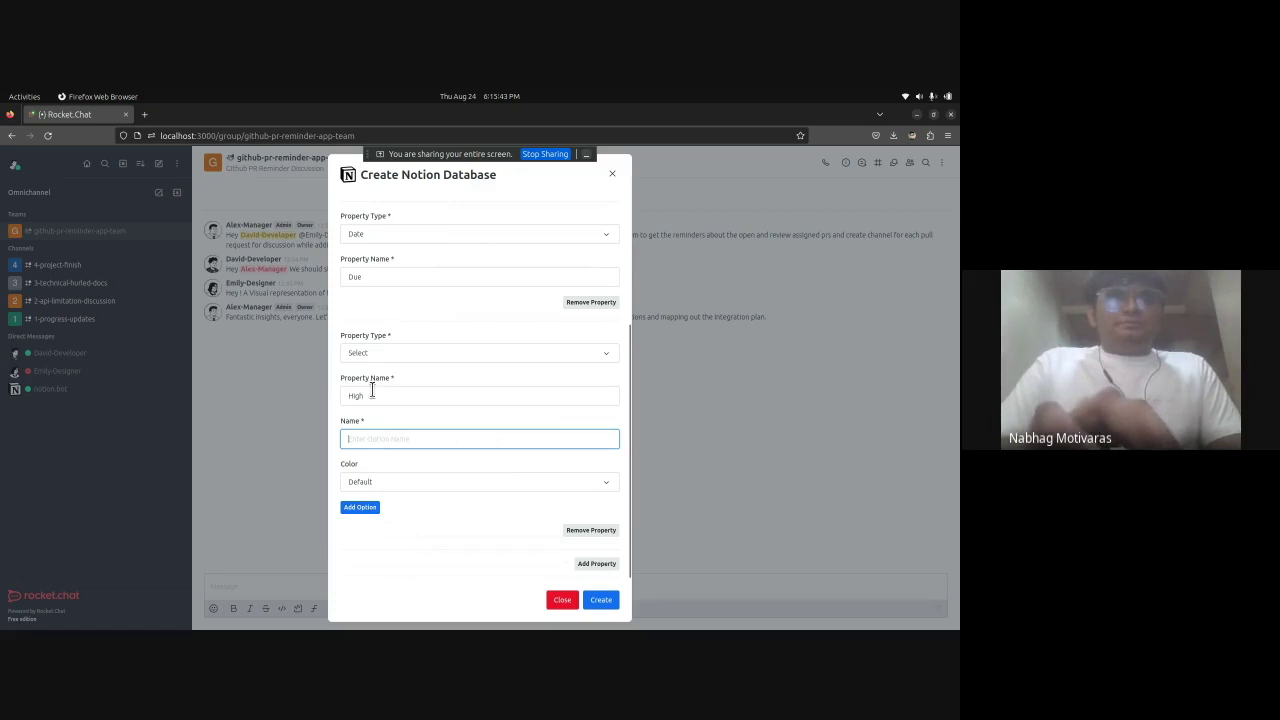
{"action": "double_click", "coordinate": [368, 396]}
{"action": "type", "text": "Prio"}
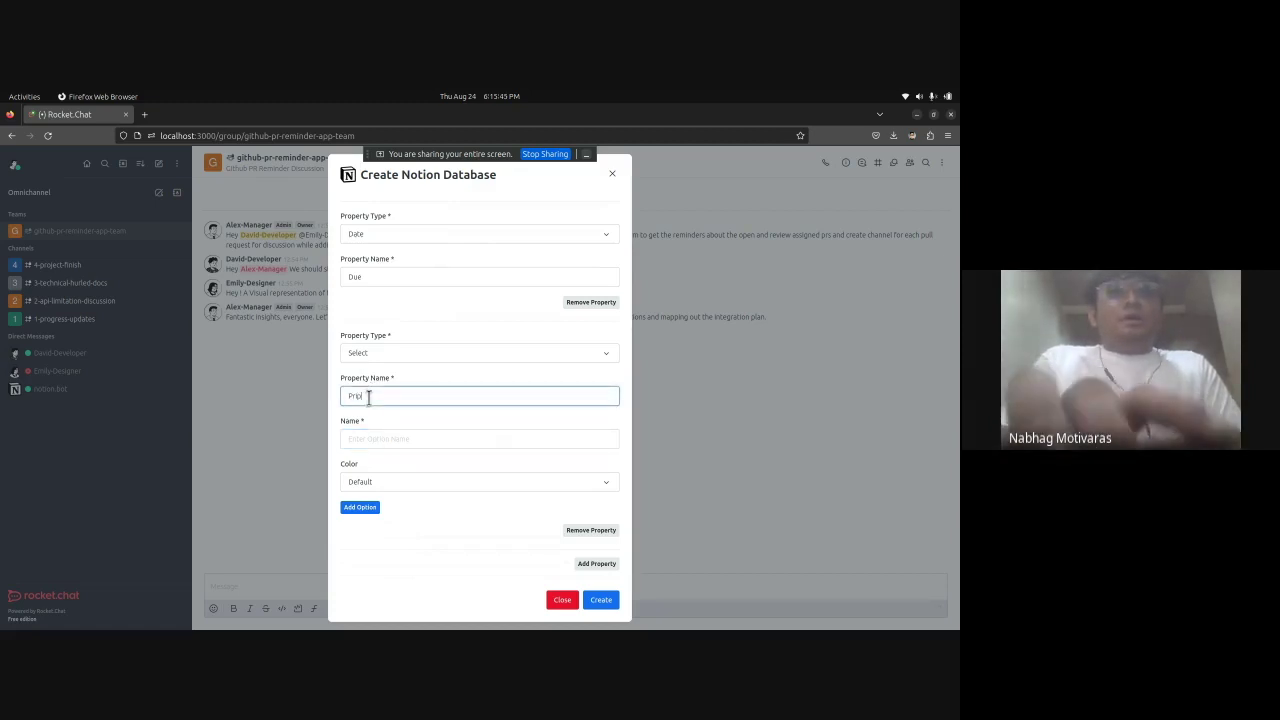
{"action": "key", "text": "BackSpace"}
{"action": "key", "text": "BackSpace"}
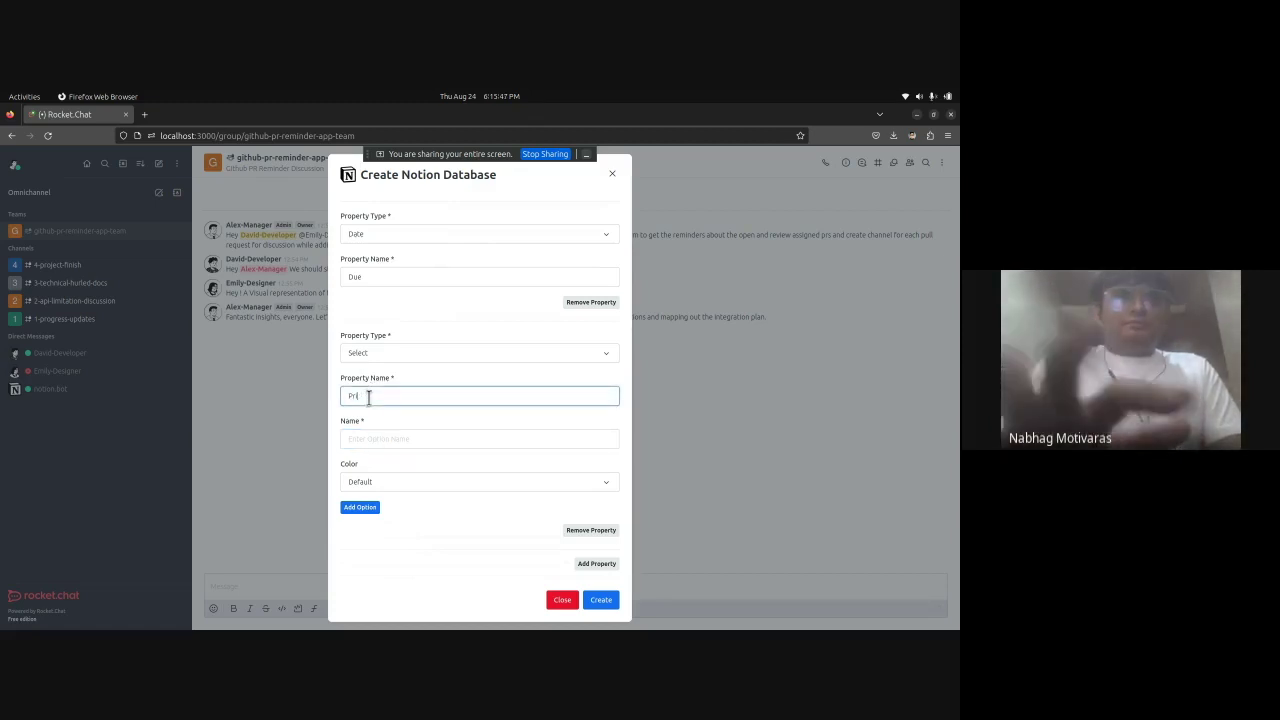
Step: Name the first option of the Priority property High and set its color to Red
{"action": "left_click", "coordinate": [368, 440]}
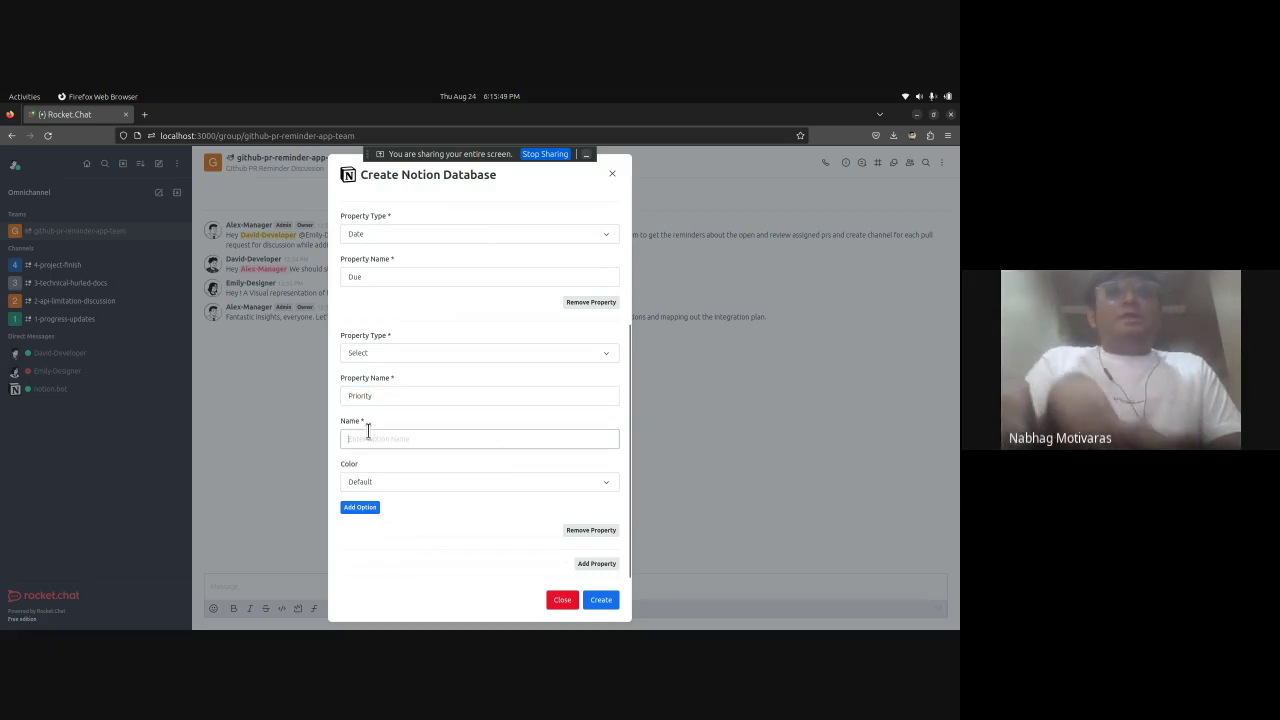
{"action": "type", "text": "High"}
{"action": "left_click", "coordinate": [387, 483]}
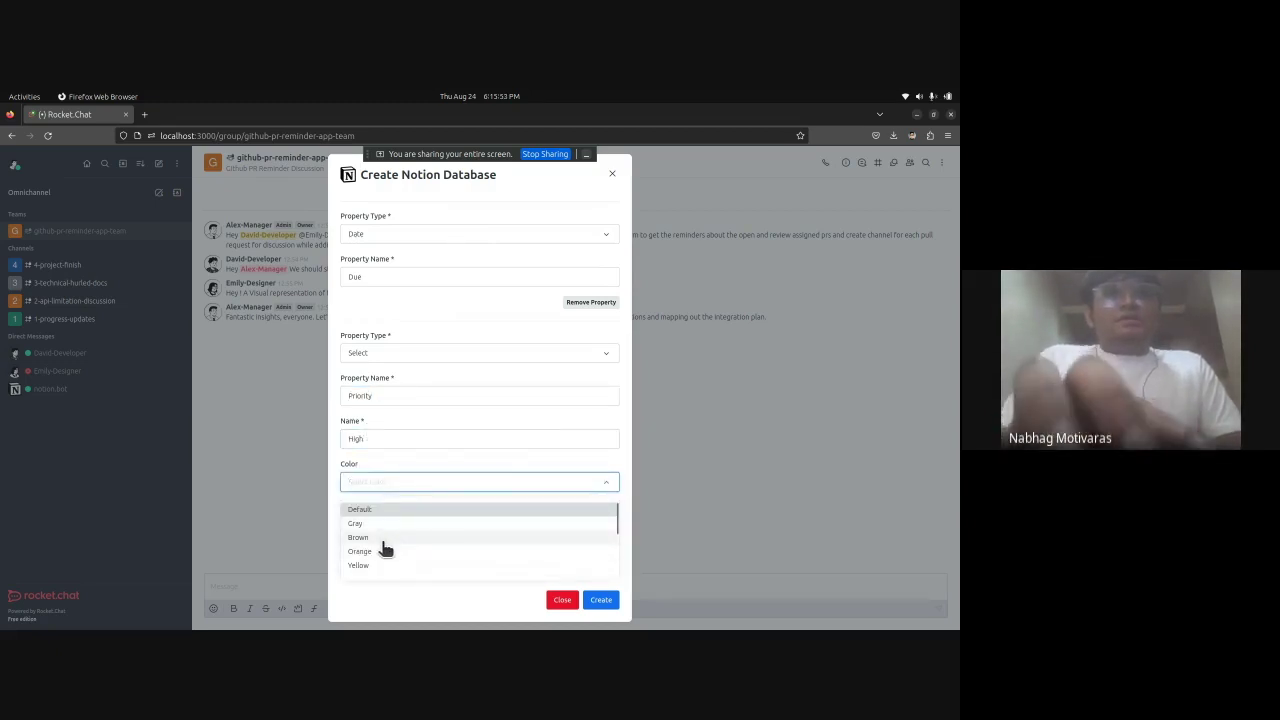
{"action": "type", "text": "red"}
{"action": "key", "text": "Return"}
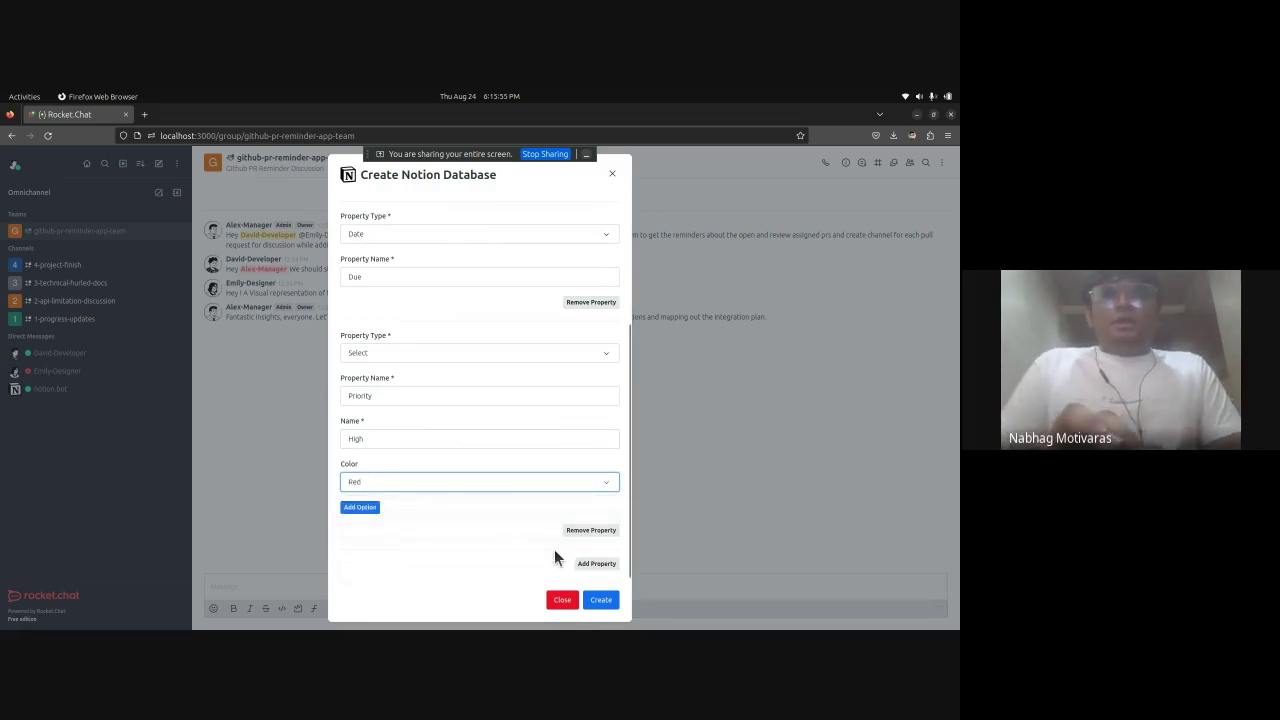
Step: Add a second option named Low to the Priority property and set its color to Orange
{"action": "left_click", "coordinate": [362, 508]}
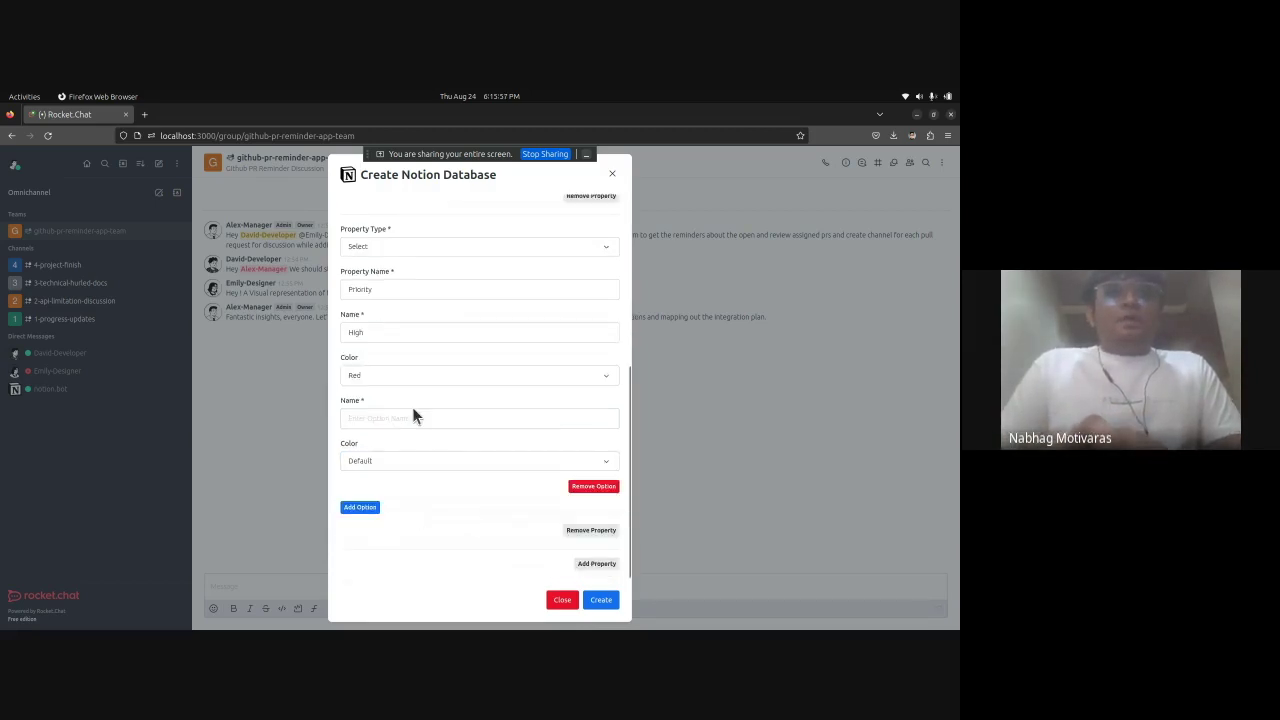
{"action": "left_click", "coordinate": [405, 418]}
{"action": "type", "text": "Low"}
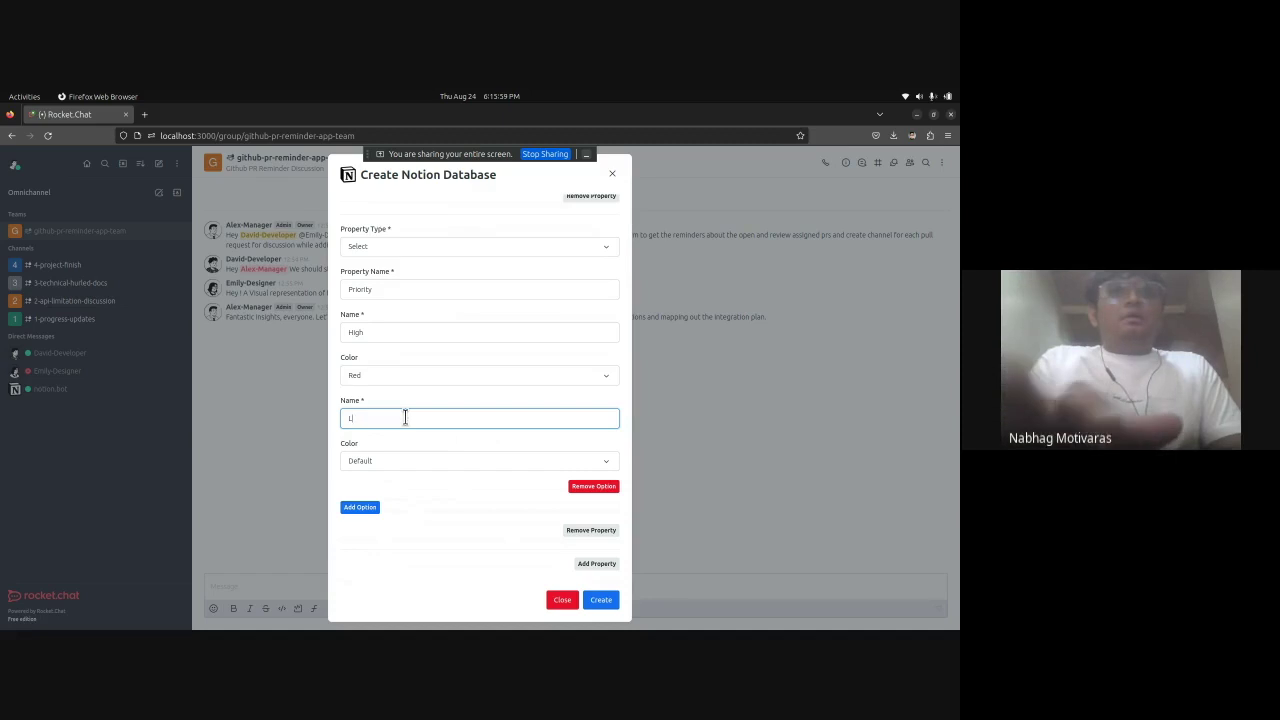
{"action": "left_click", "coordinate": [373, 463]}
{"action": "type", "text": "Or"}
{"action": "left_click", "coordinate": [420, 488]}
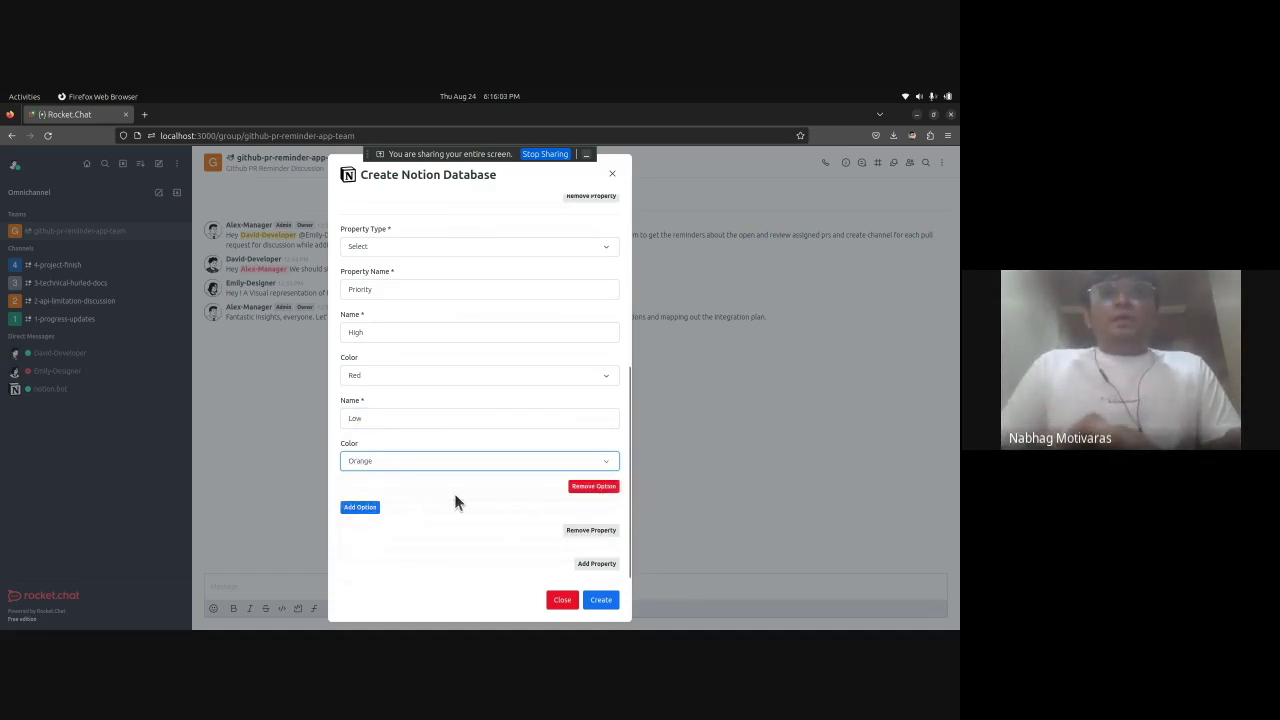
Step: Add a People property named Assignee and create the database
{"action": "left_click", "coordinate": [594, 565]}
{"action": "scroll", "coordinate": [493, 482], "scroll_direction": "down", "scroll_amount": 2}
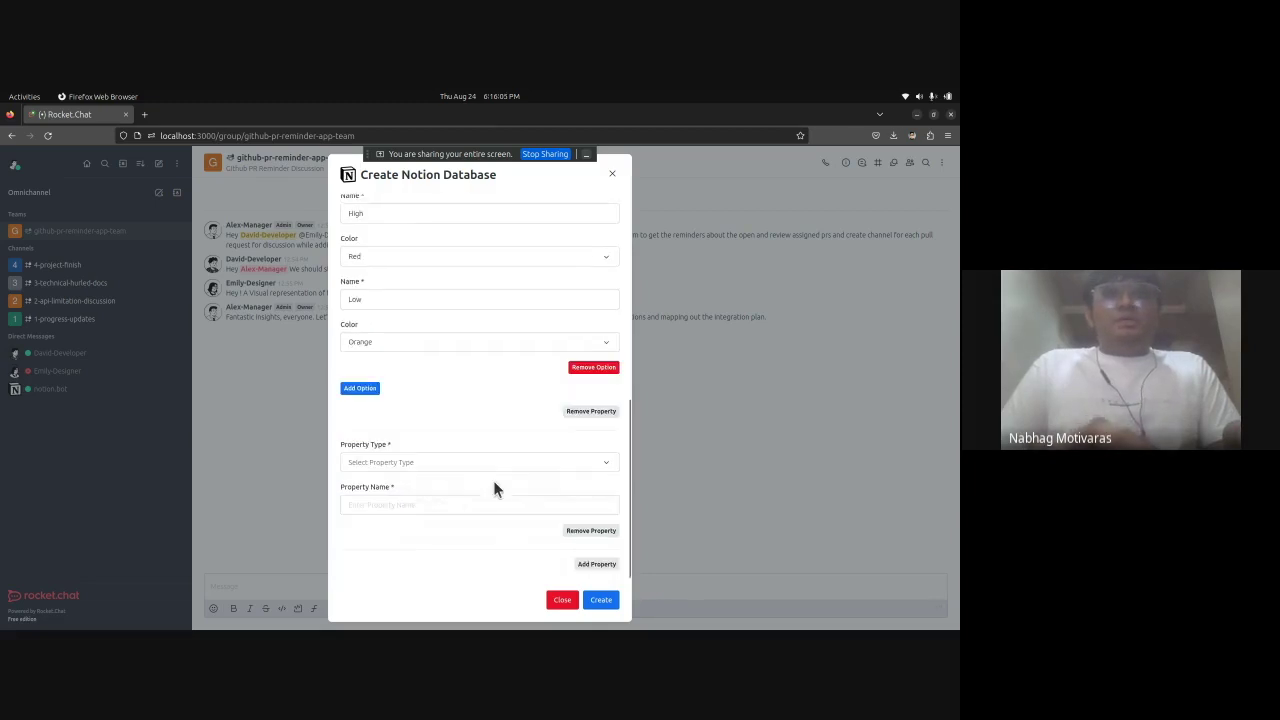
{"action": "left_click", "coordinate": [471, 464]}
{"action": "type", "text": "Pe"}
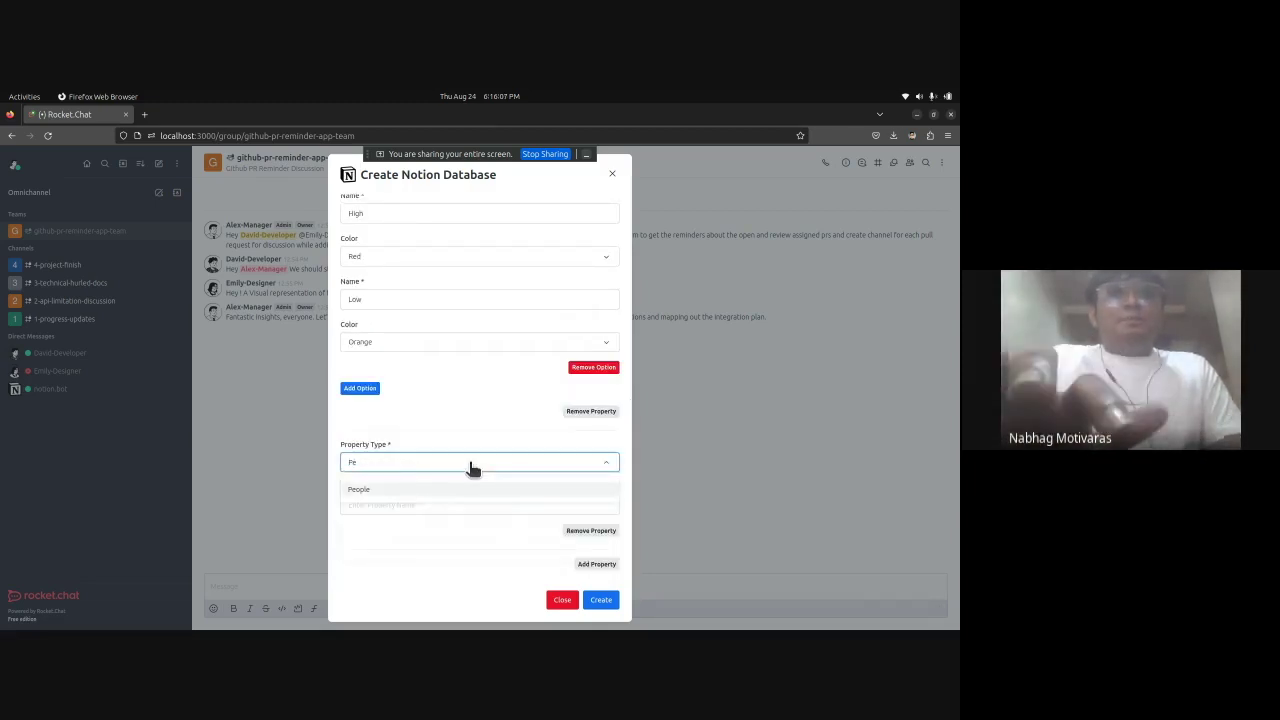
{"action": "key", "text": "Return"}
{"action": "left_click", "coordinate": [402, 508]}
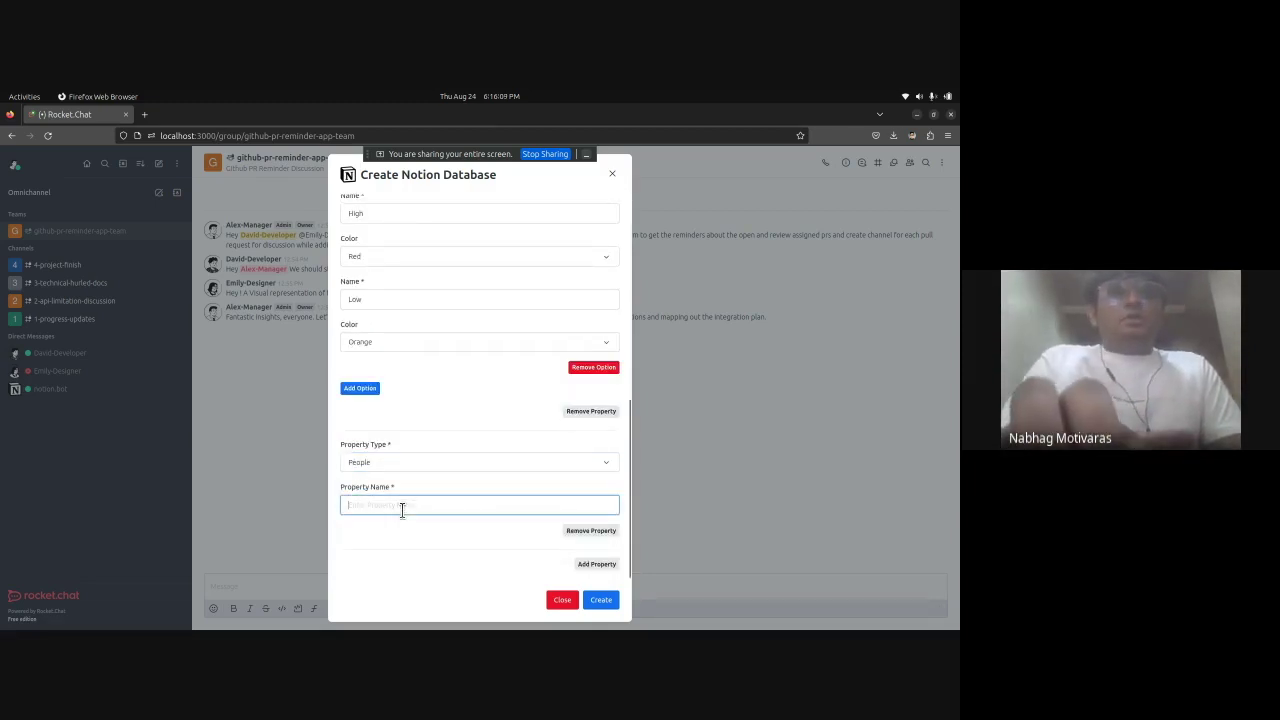
{"action": "type", "text": "Assignee"}
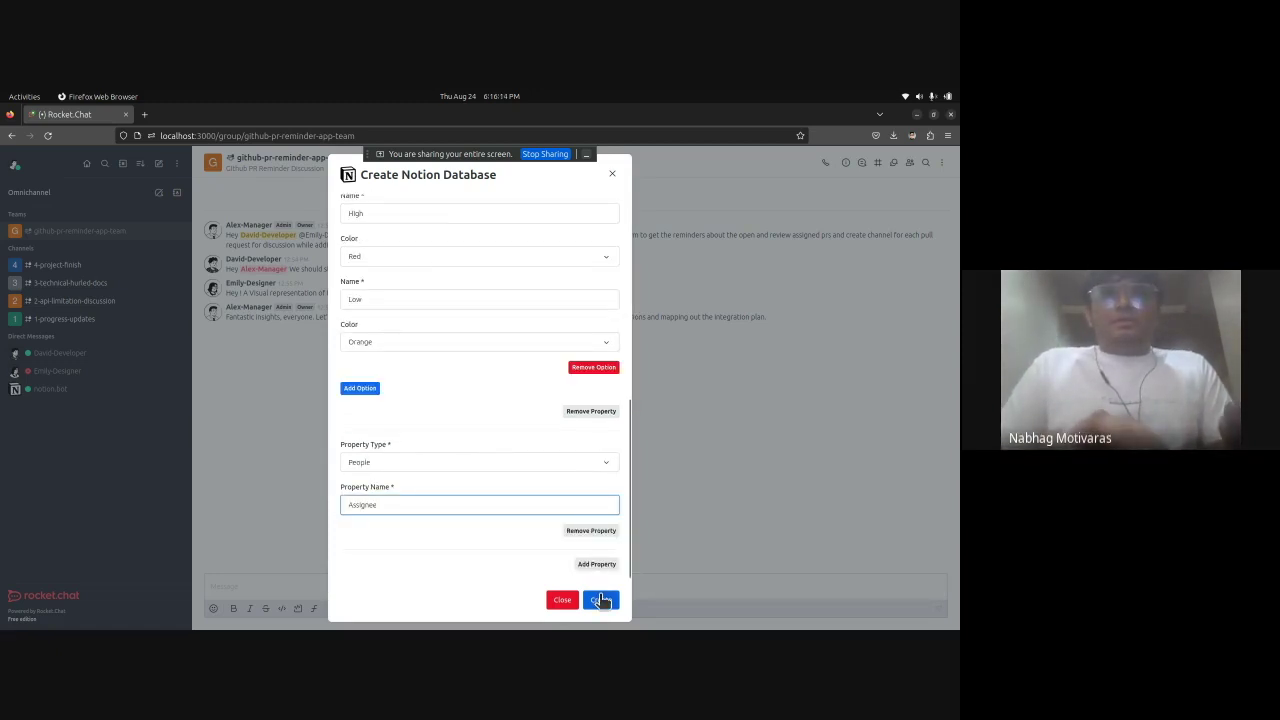
{"action": "left_click", "coordinate": [600, 600]}
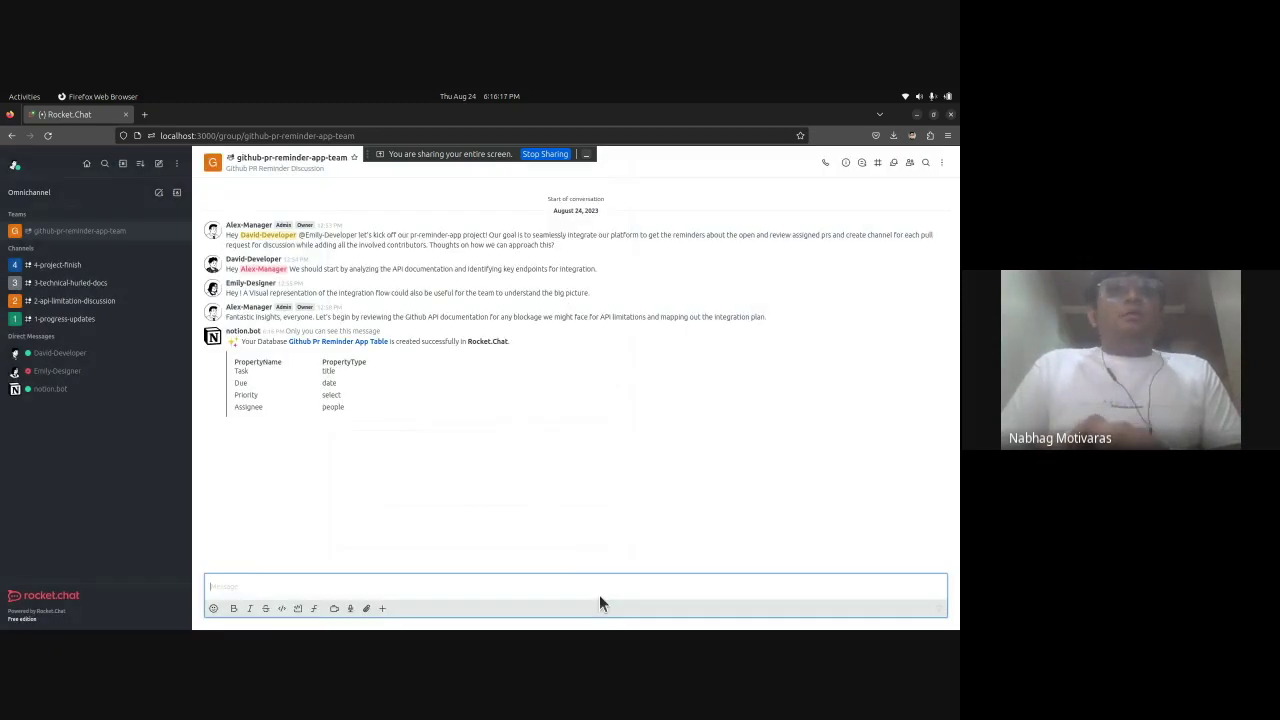
{"action": "left_click", "coordinate": [409, 588]}
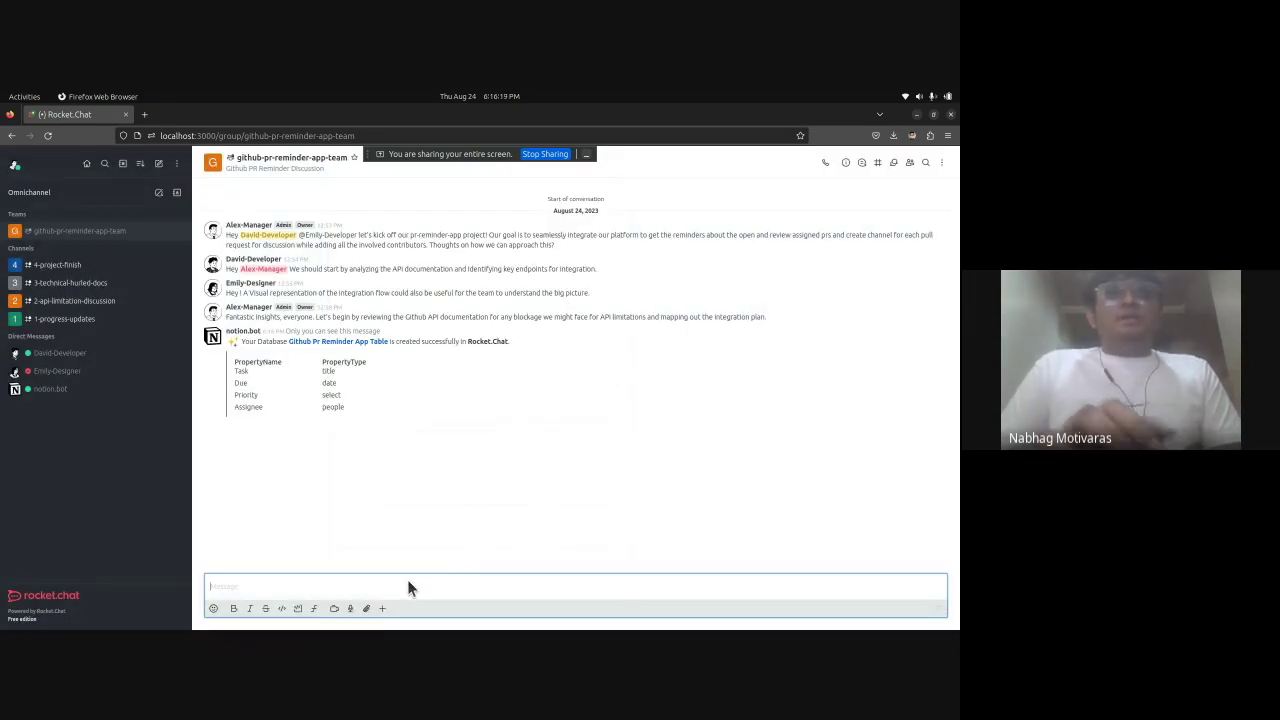
{"action": "type", "text": "/not"}
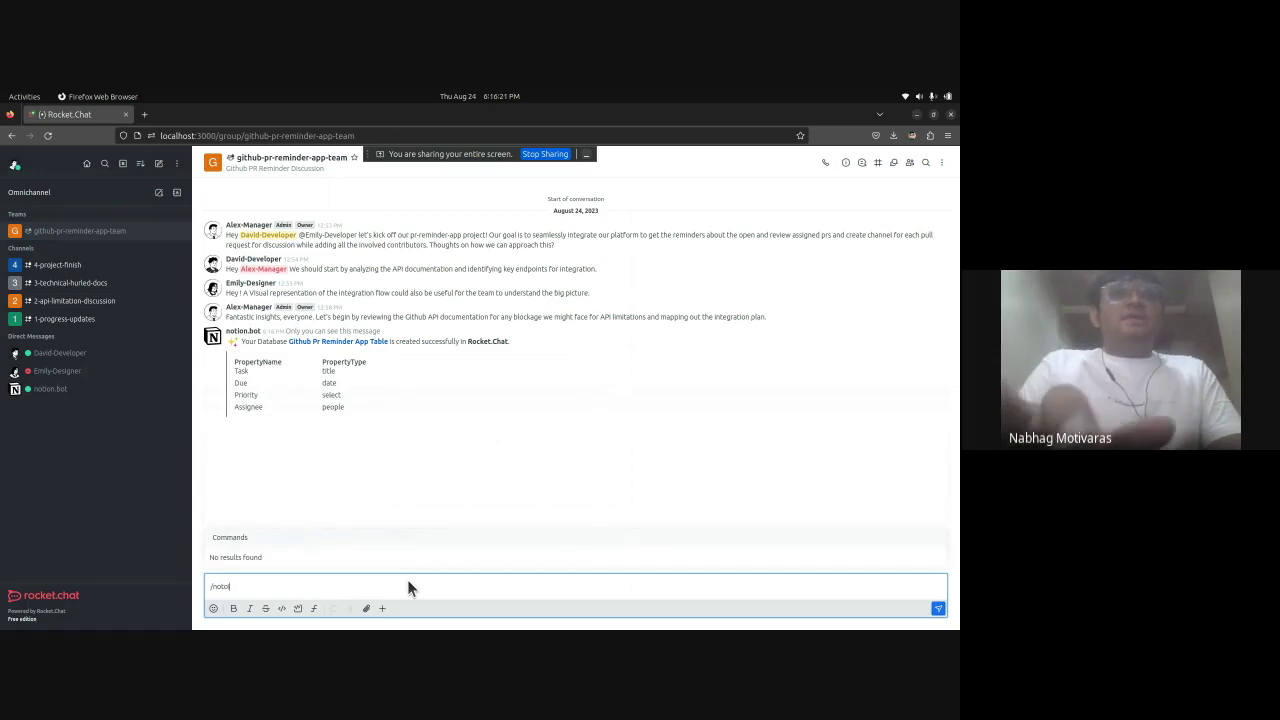
{"action": "type", "text": "ion create"}
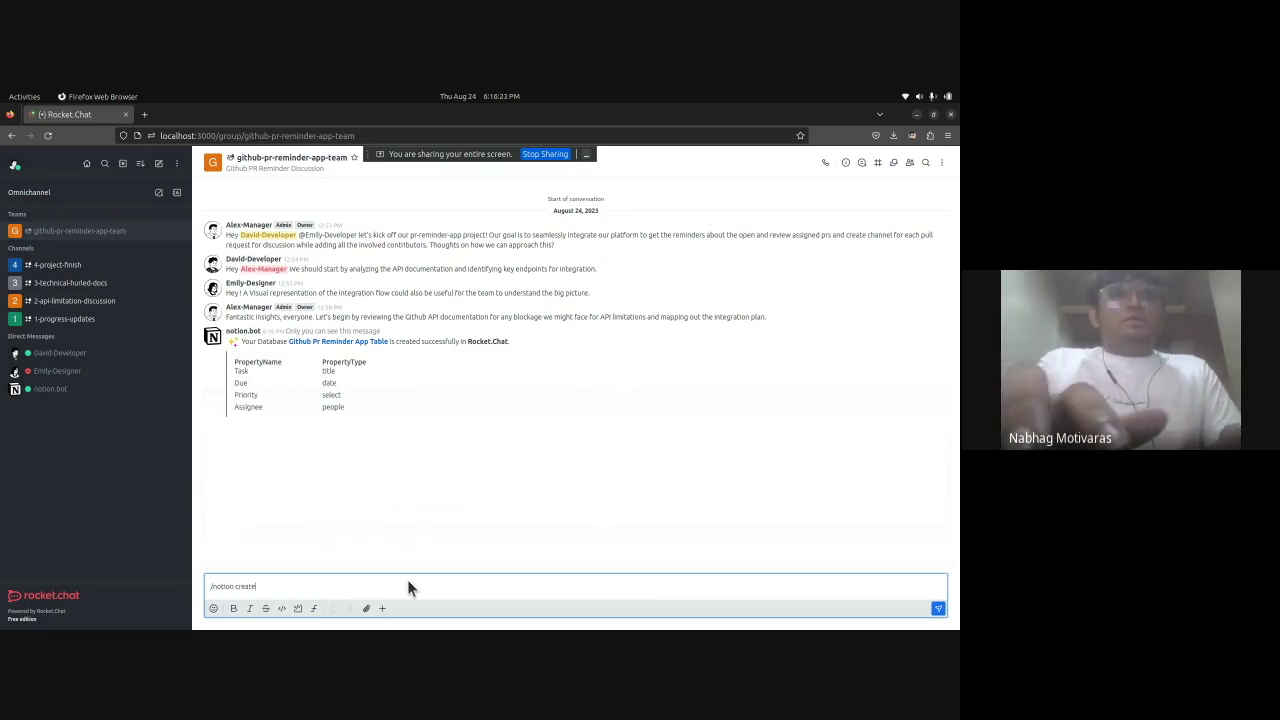
{"action": "key", "text": "Return"}
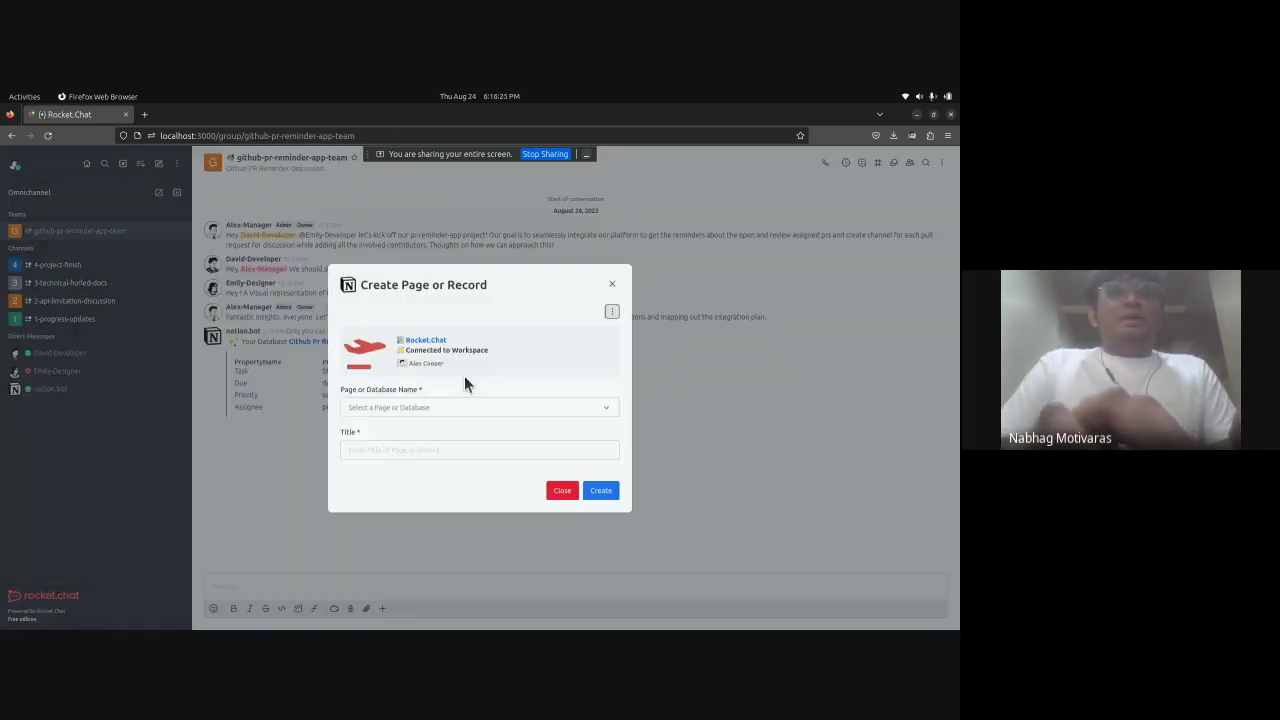
{"action": "left_click", "coordinate": [435, 404]}
{"action": "type", "text": "Nith"}
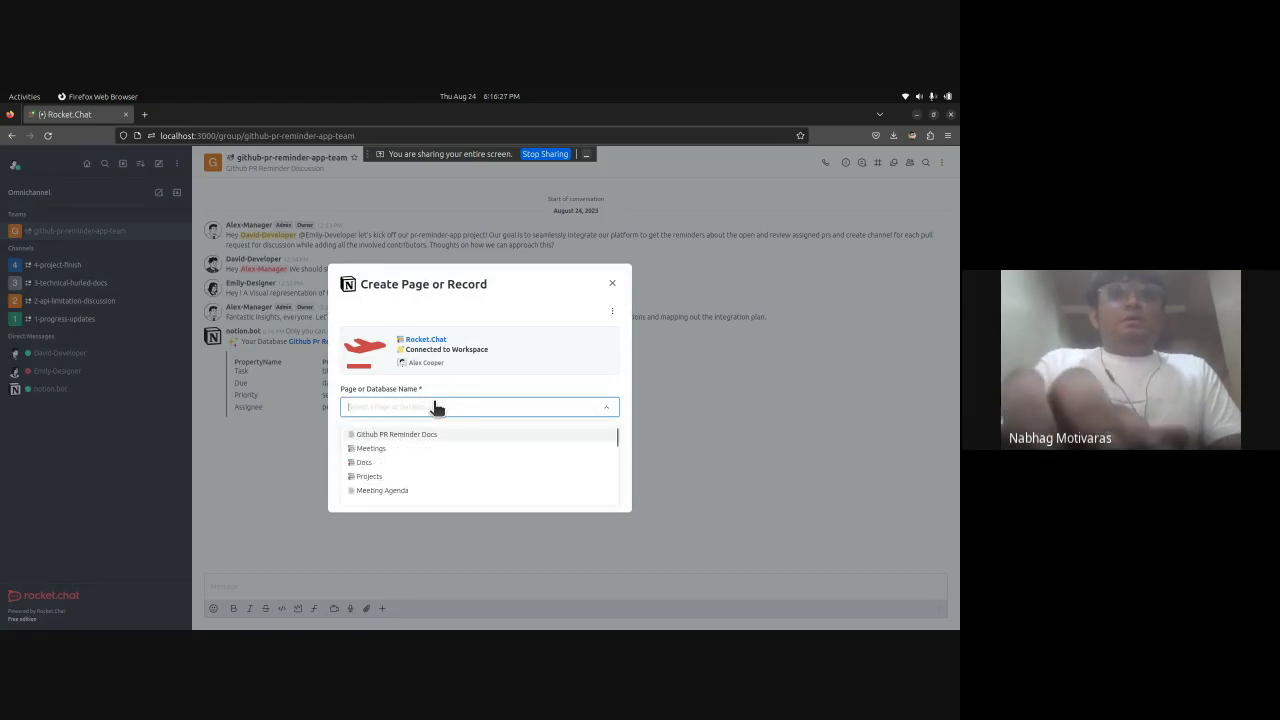
{"action": "key", "text": "Escape"}
{"action": "key", "text": "Escape"}
Step: Run /notion create in the channel, search the available pages and databases for Gith, and close the form
{"action": "type", "text": "/notino"}
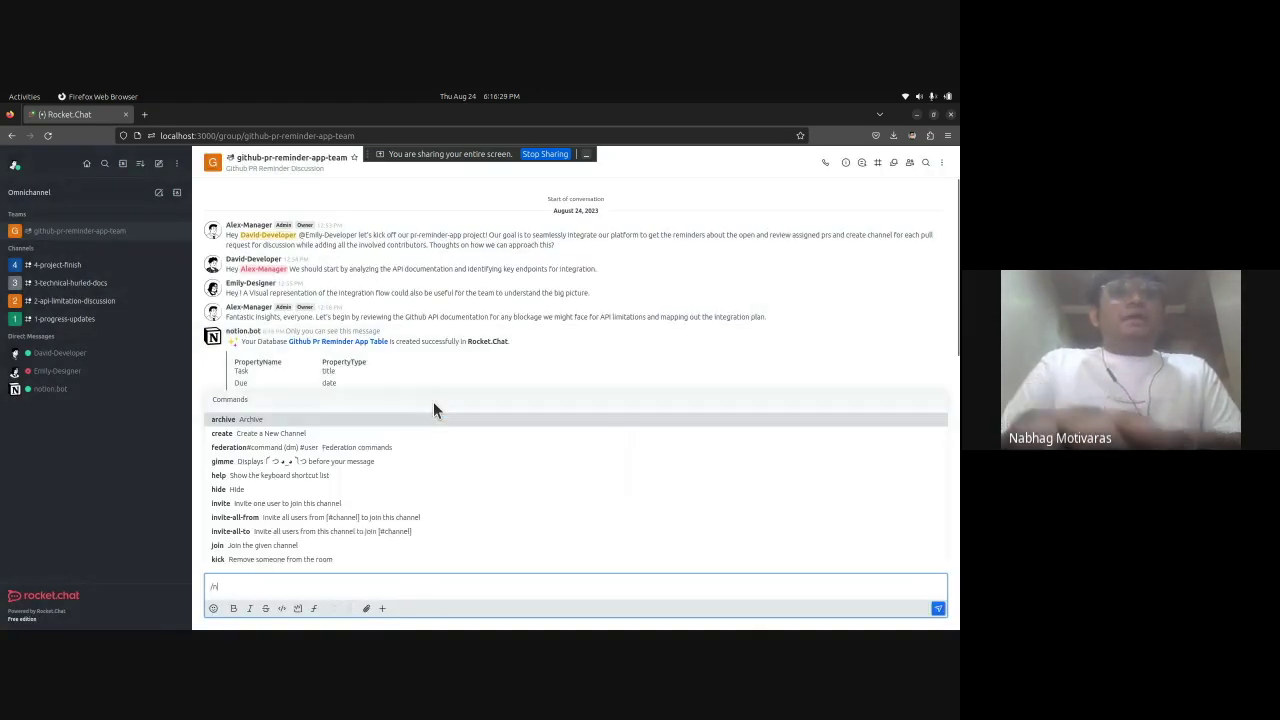
{"action": "key", "text": "BackSpace"}
{"action": "type", "text": "on"}
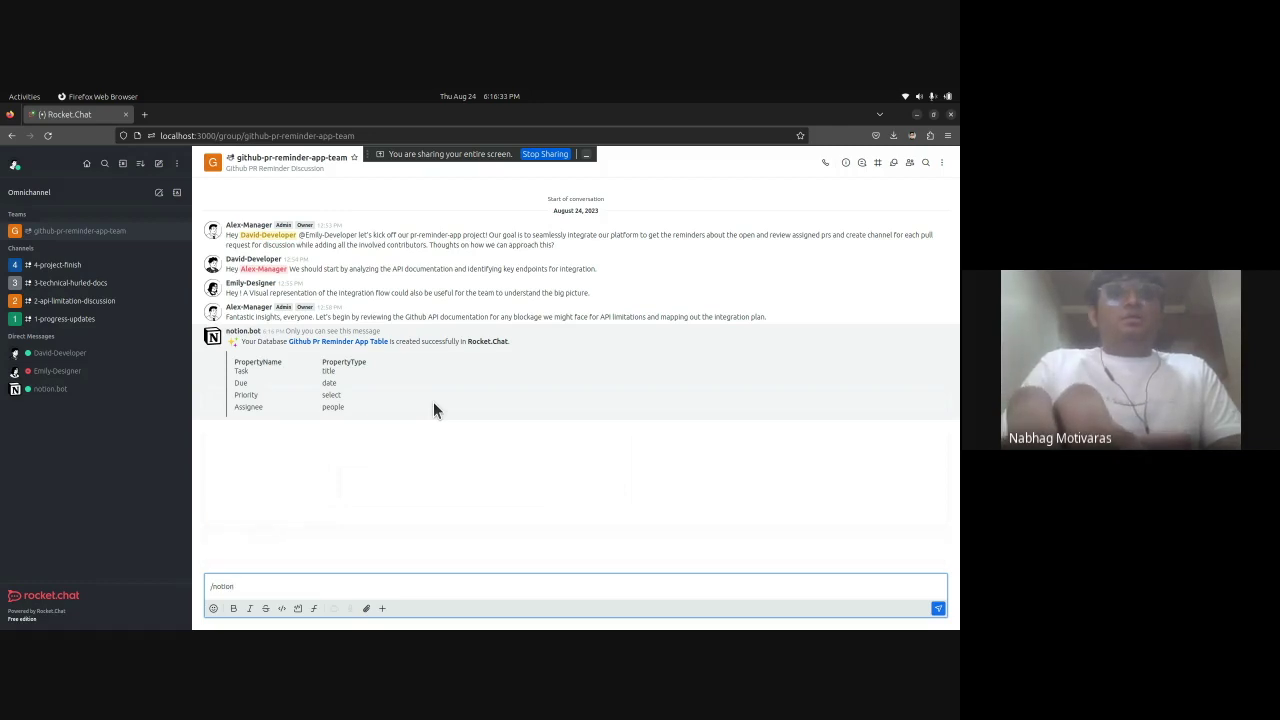
{"action": "type", "text": " create"}
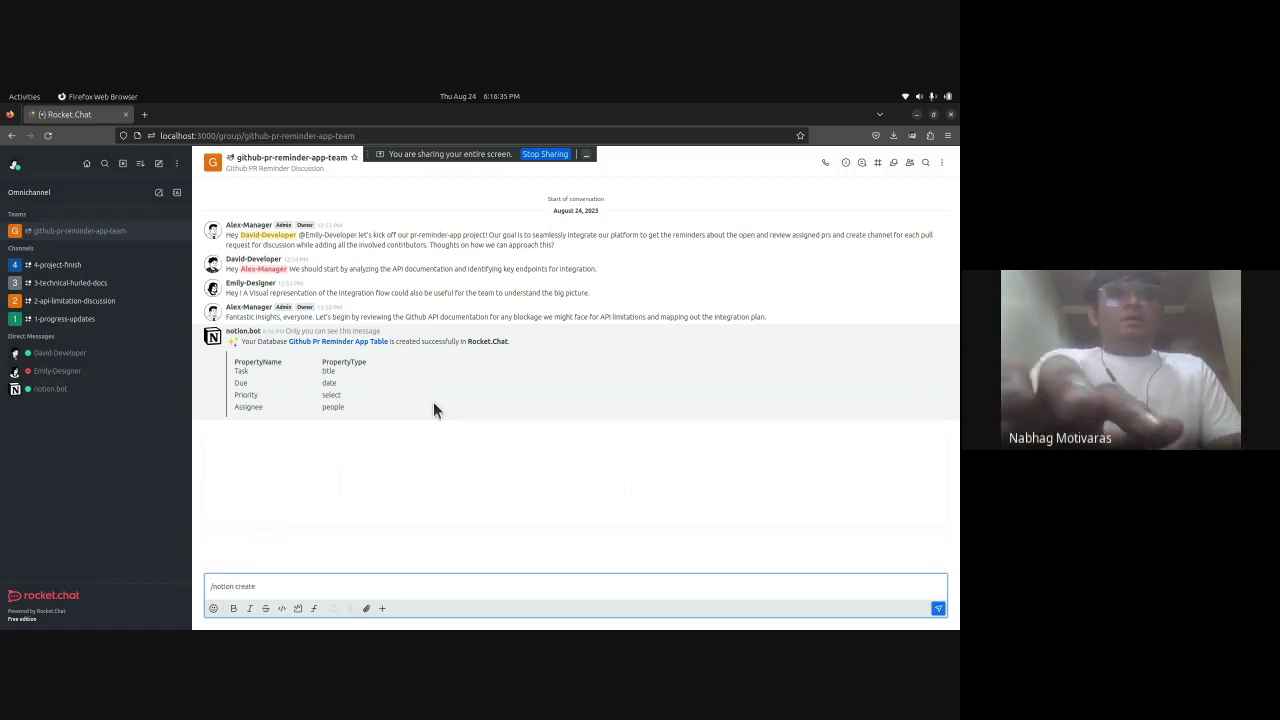
{"action": "key", "text": "Return"}
{"action": "left_click", "coordinate": [419, 407]}
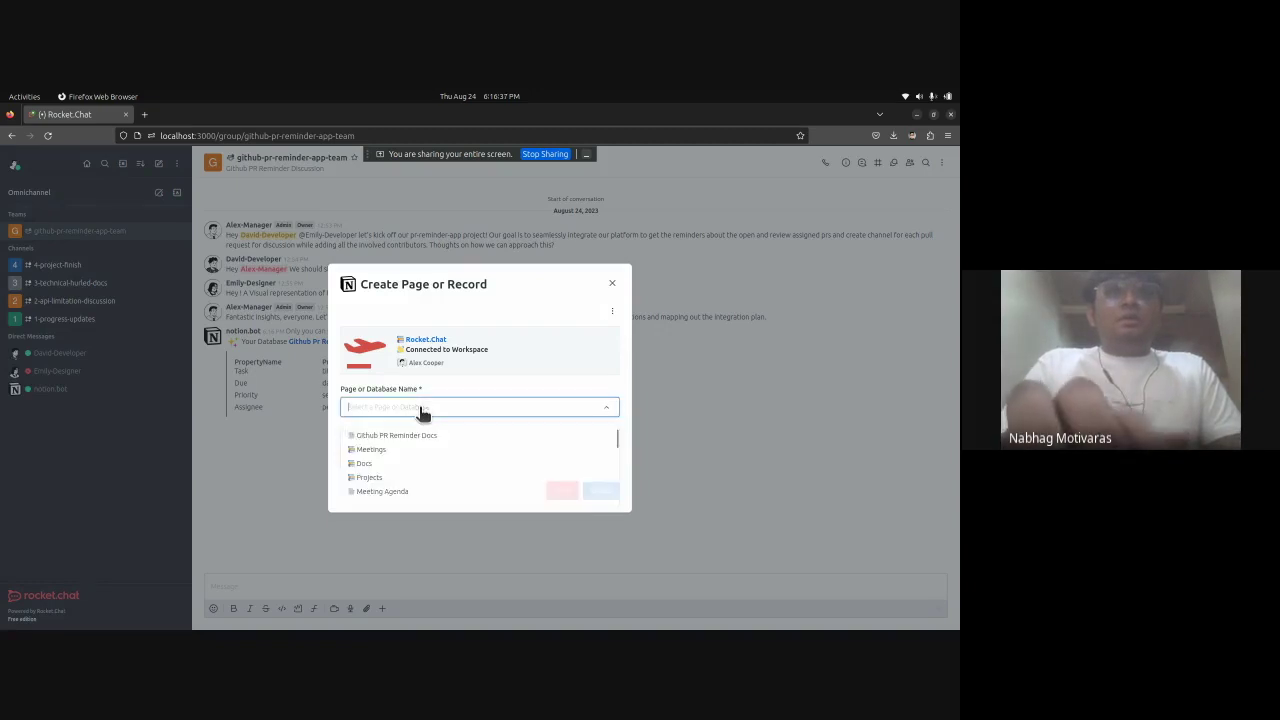
{"action": "type", "text": "gith"}
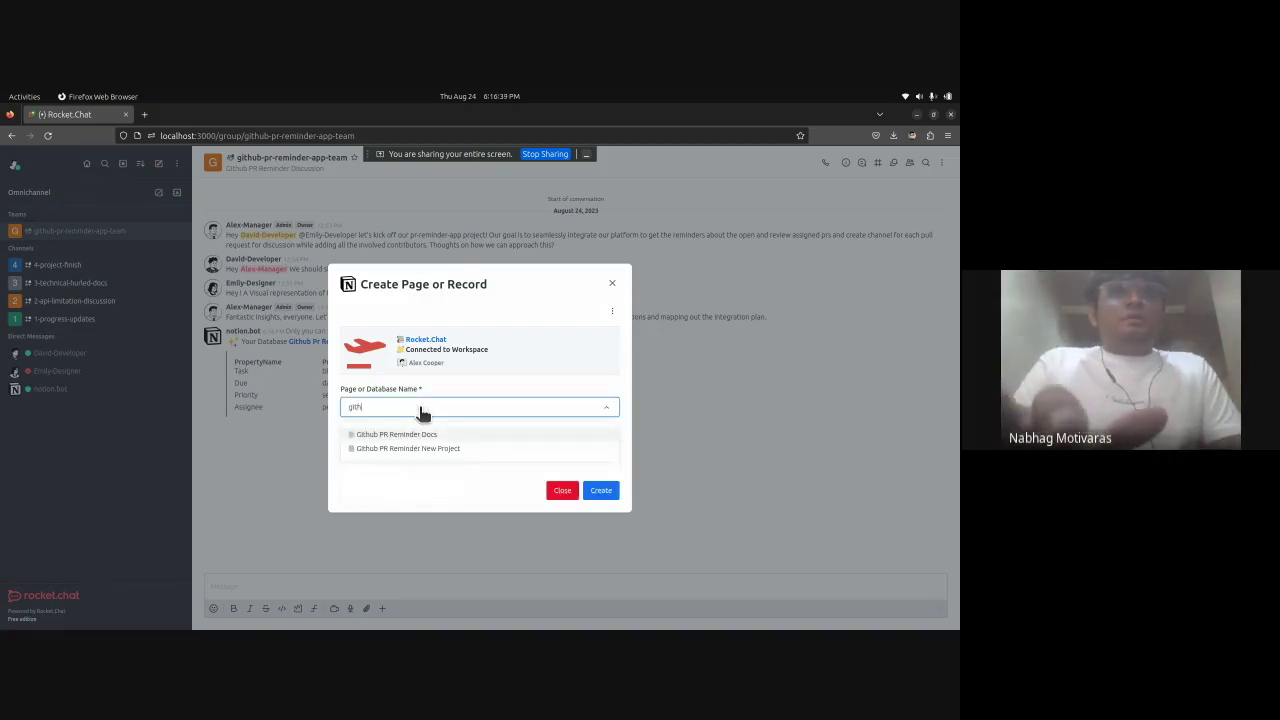
{"action": "key", "text": "BackSpace"}
{"action": "key", "text": "BackSpace"}
{"action": "key", "text": "BackSpace"}
{"action": "key", "text": "BackSpace"}
{"action": "type", "text": "Git"}
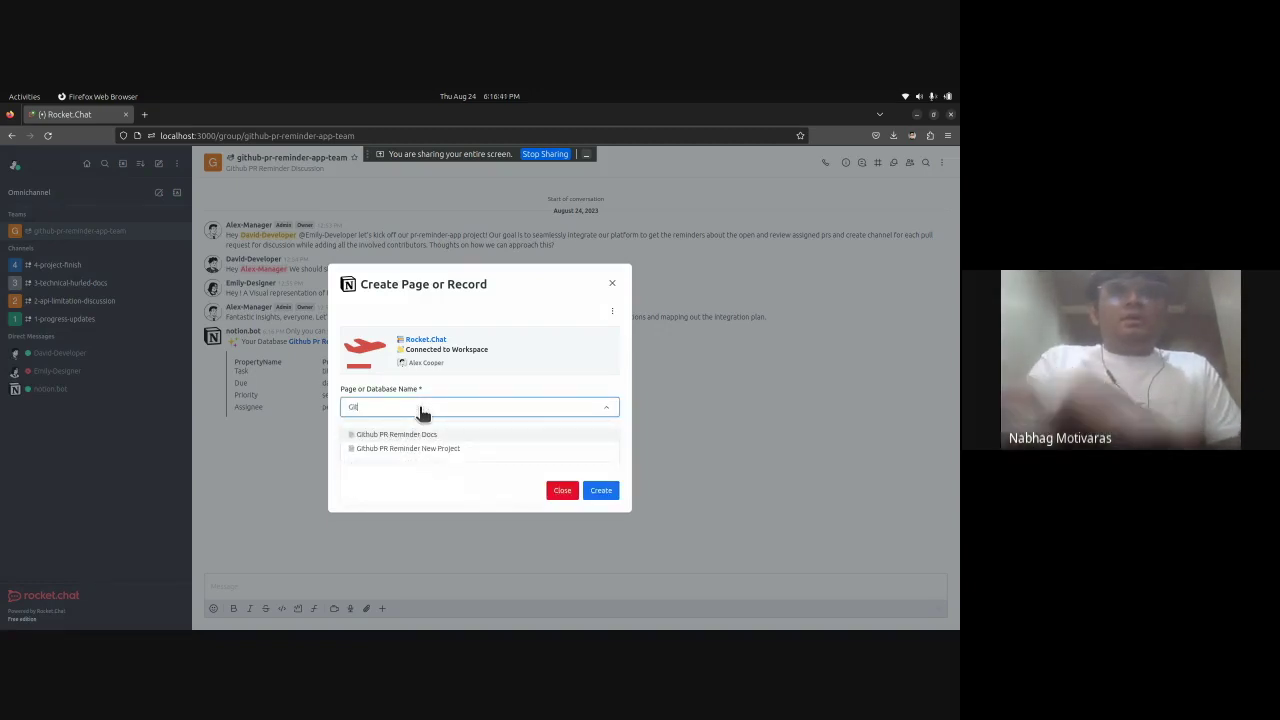
{"action": "type", "text": "h"}
{"action": "left_click", "coordinate": [563, 490]}
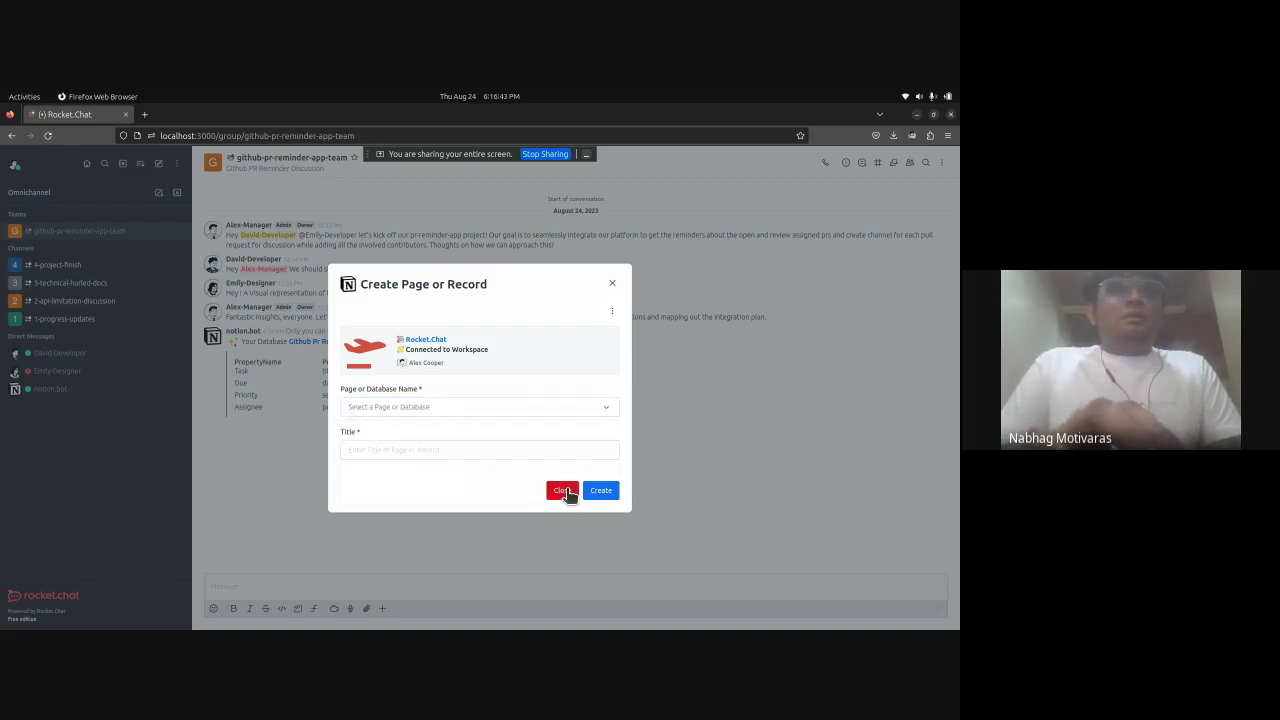
Step: Draft the command /notion create in the channel and open the linked Github Pr Reminder App Table in Notion
{"action": "type", "text": "/notio"}
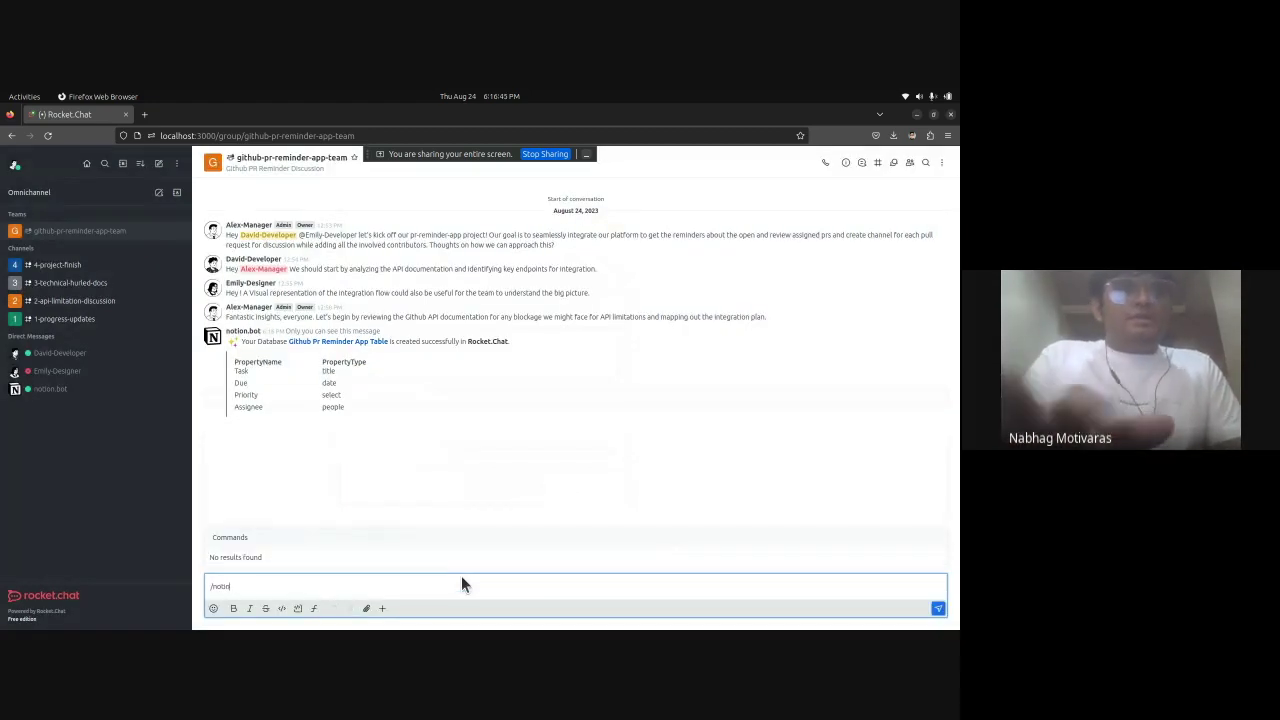
{"action": "type", "text": "n create"}
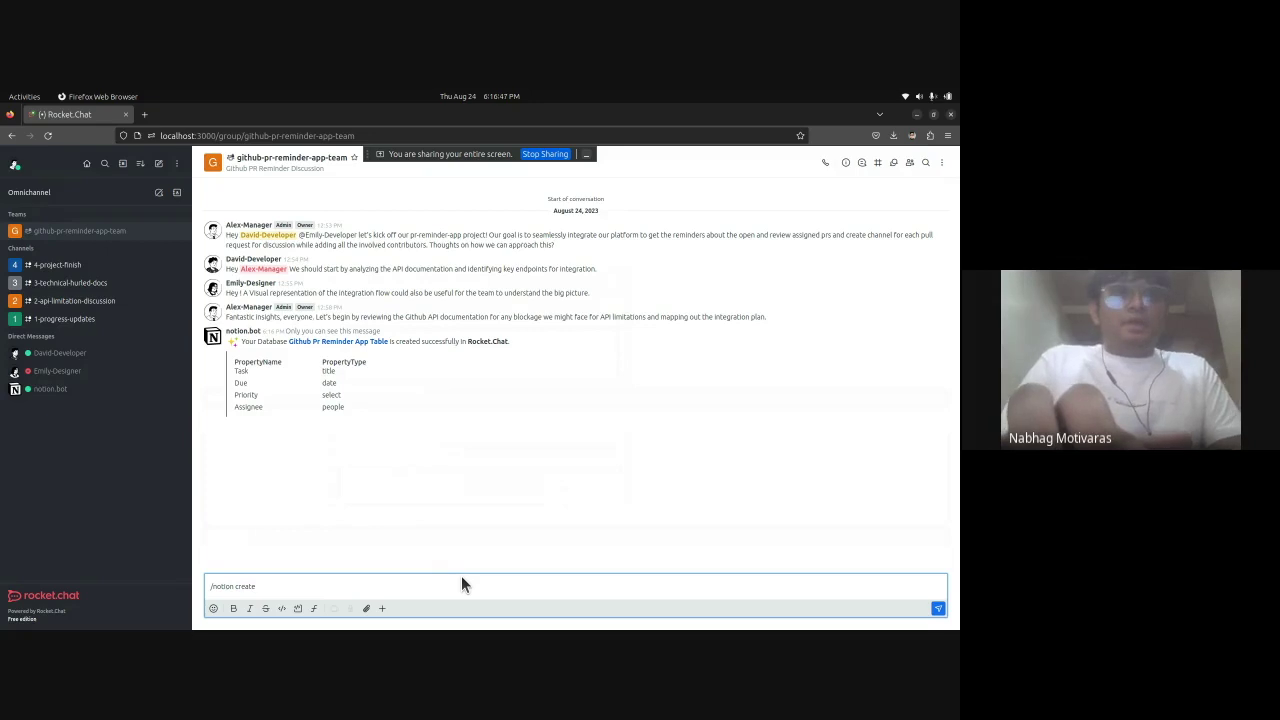
{"action": "left_click", "coordinate": [350, 342]}
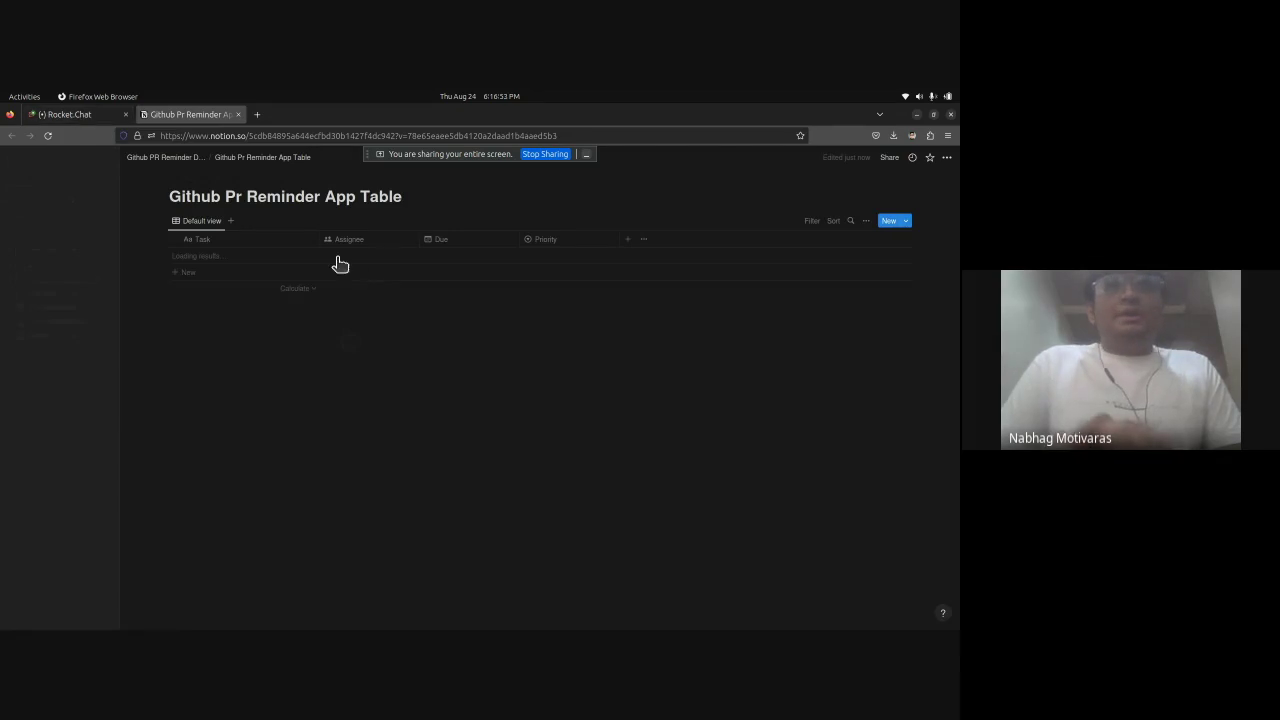
Step: Return to the Rocket.Chat channel, run /notion create, and select Github Pr Reminder App Table as the database for the record
{"action": "left_click", "coordinate": [94, 116]}
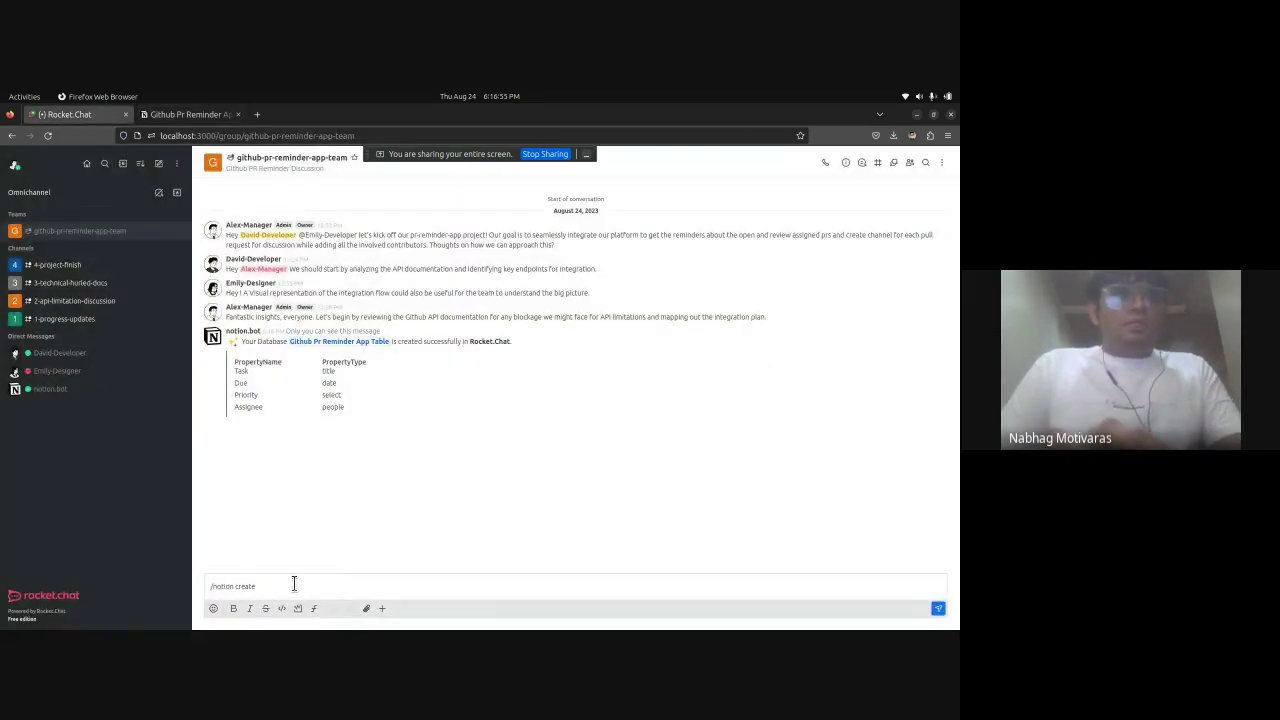
{"action": "left_click", "coordinate": [294, 582]}
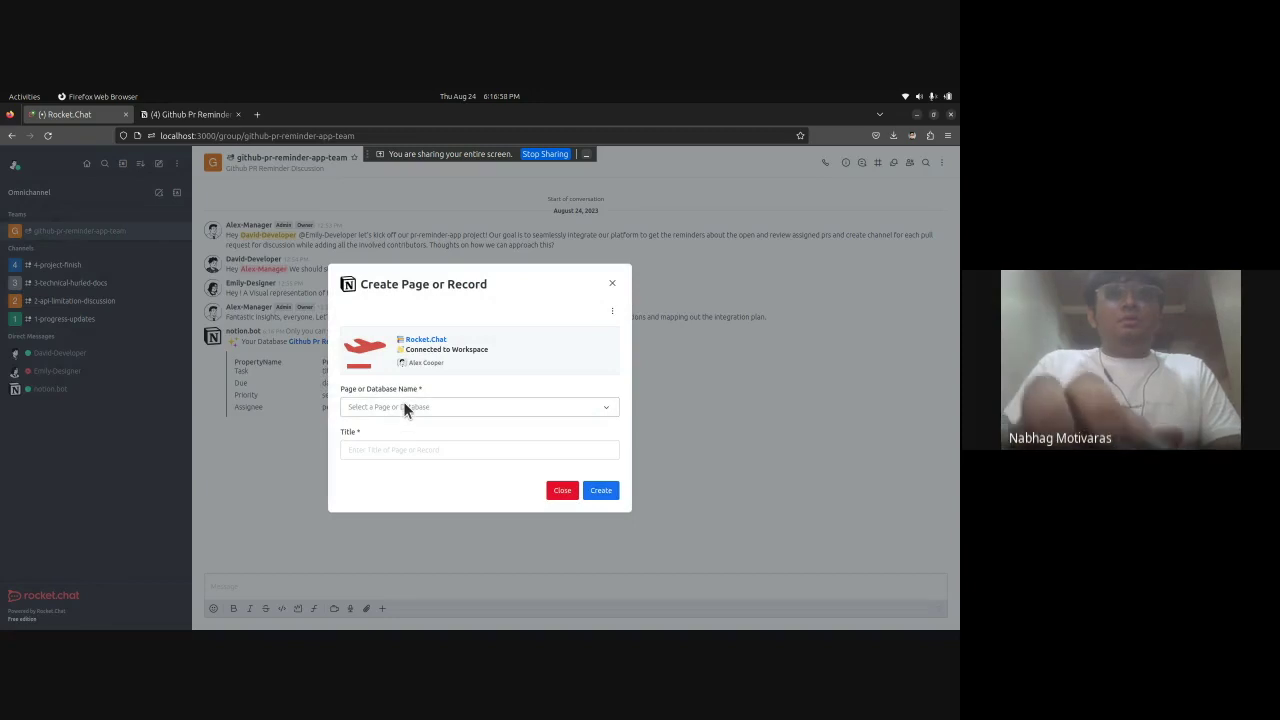
{"action": "left_click", "coordinate": [403, 401]}
{"action": "type", "text": "Gith"}
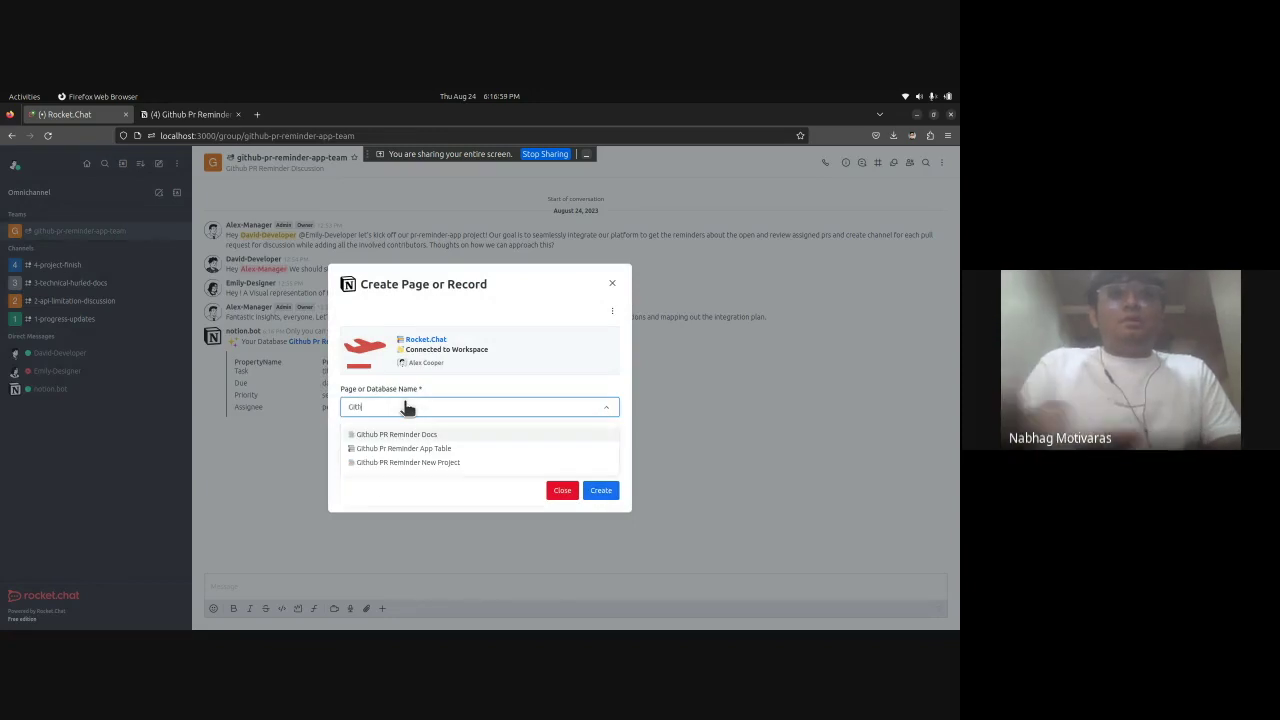
{"action": "key", "text": "Down"}
{"action": "key", "text": "Return"}
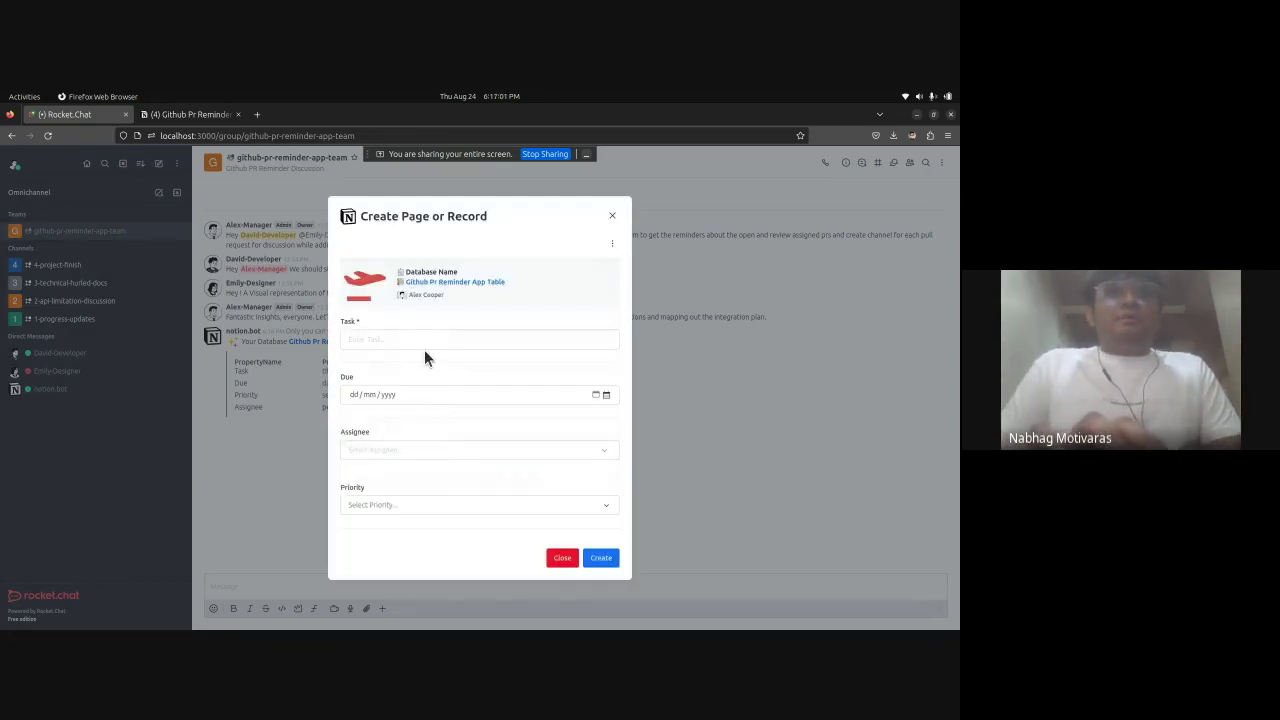
Step: Name the record's task Review Api Documentation and set its due date to 25/08/2023
{"action": "left_click", "coordinate": [418, 340]}
{"action": "type", "text": "Review"}
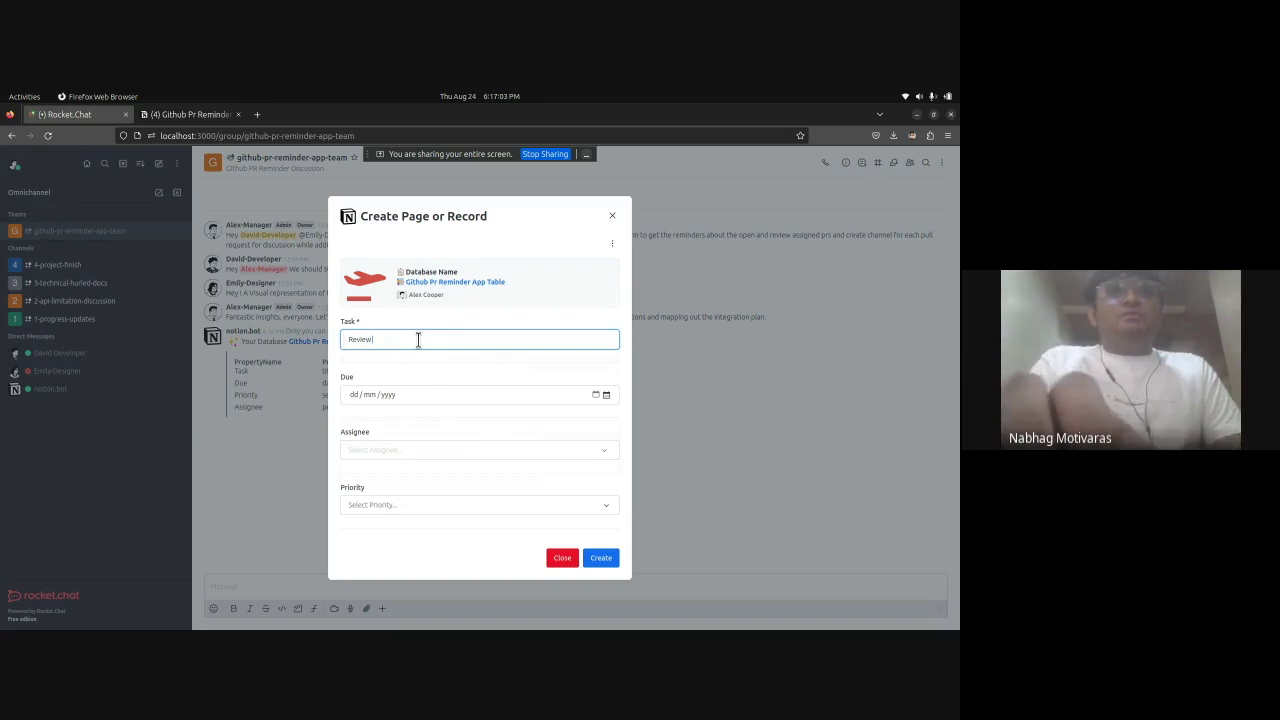
{"action": "type", "text": " Api Documentati"}
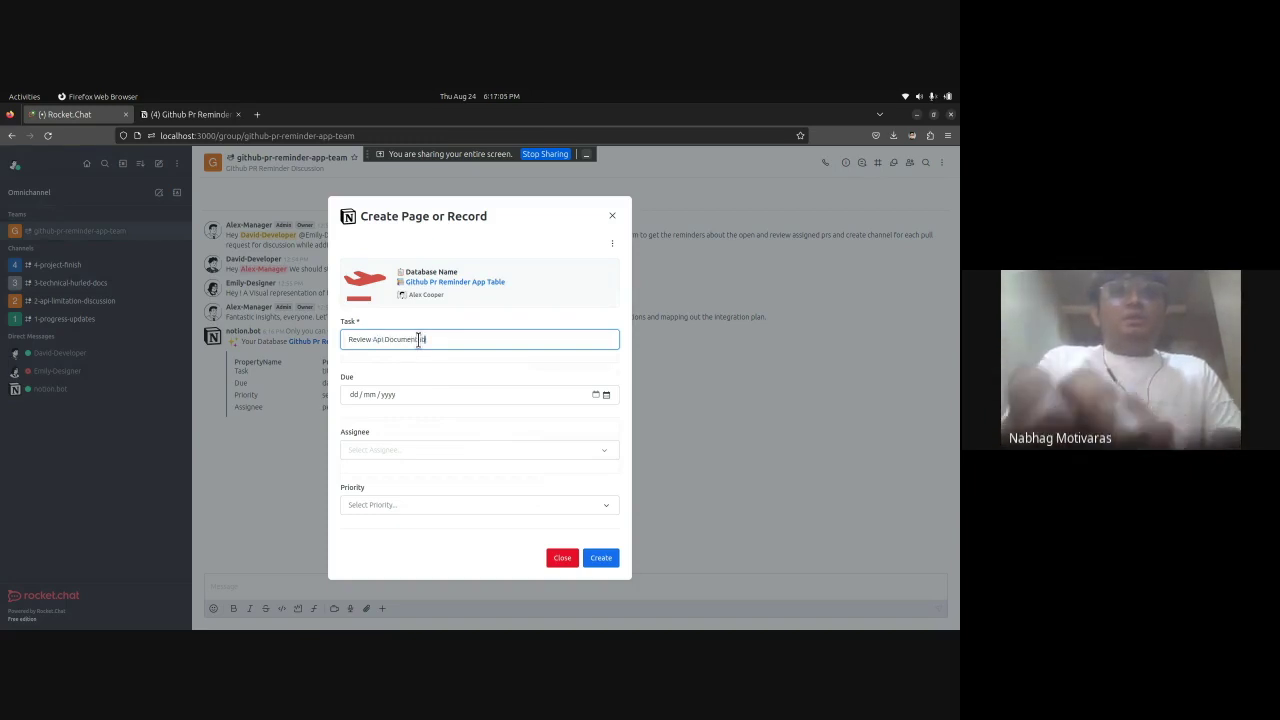
{"action": "type", "text": "on"}
{"action": "left_click", "coordinate": [596, 396]}
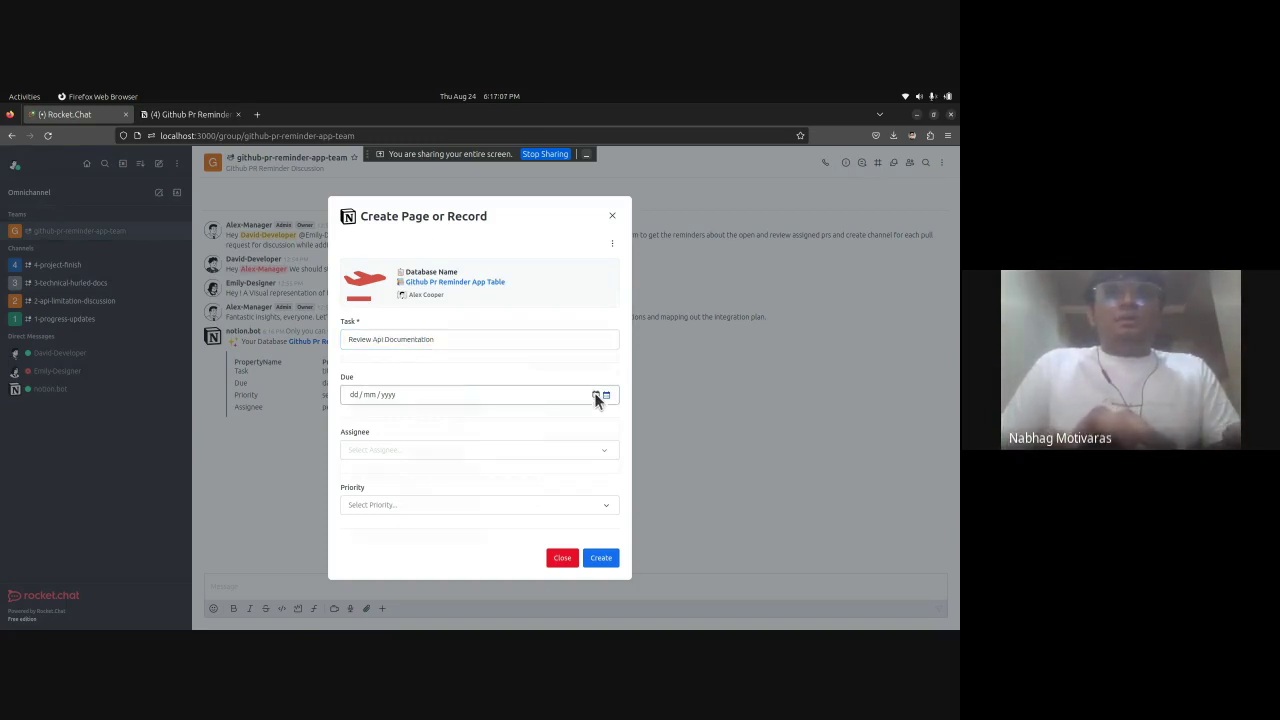
{"action": "left_click", "coordinate": [444, 487]}
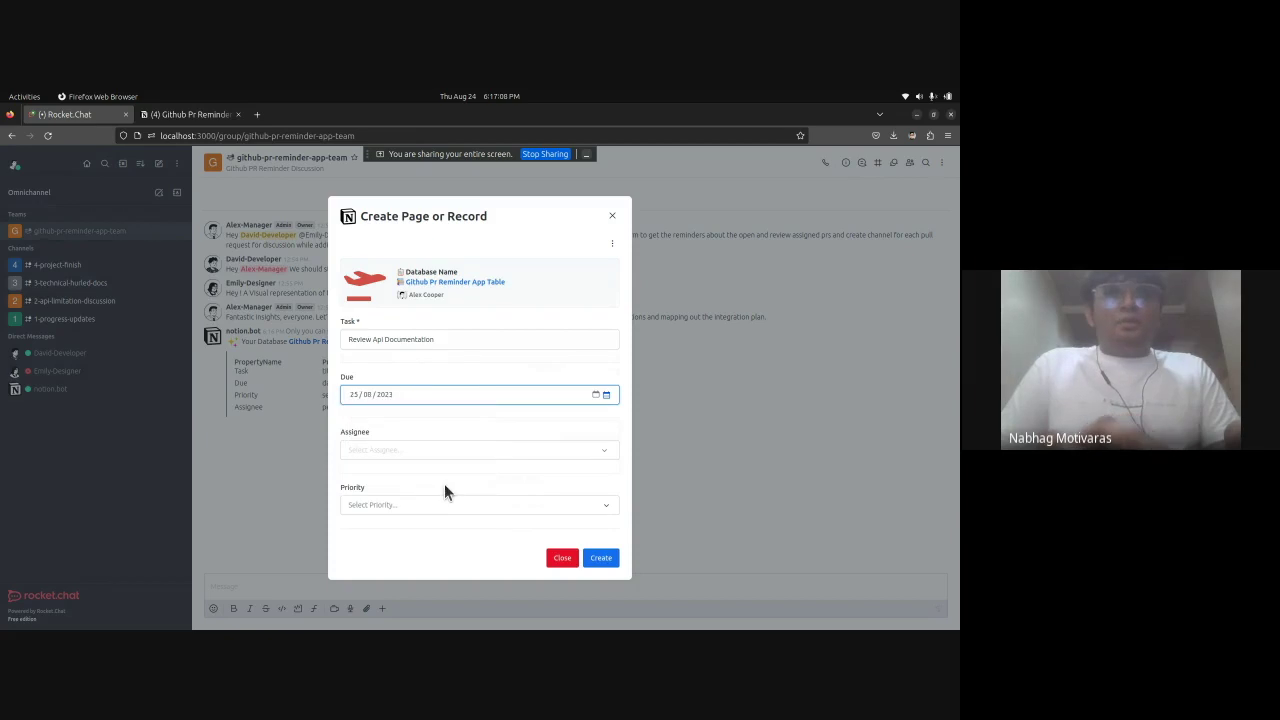
Step: Assign the record to the second listed workspace member, set its priority to High, and create it
{"action": "left_click", "coordinate": [501, 450]}
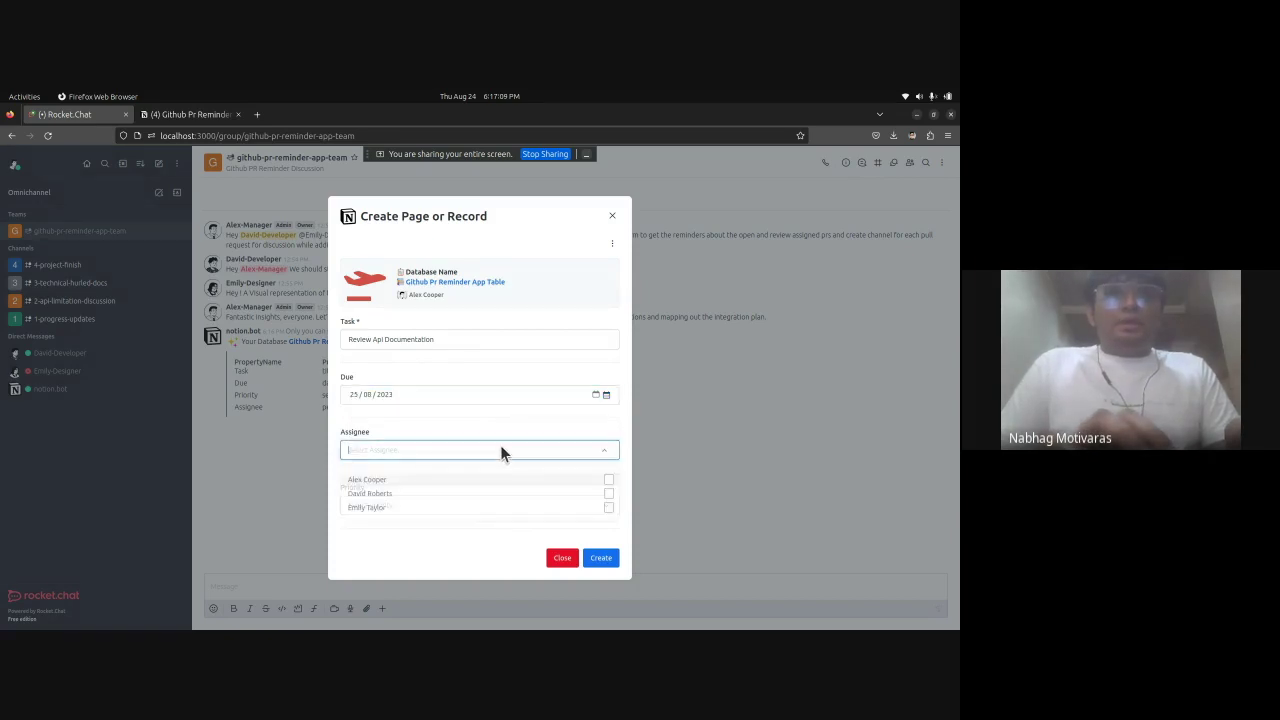
{"action": "left_click", "coordinate": [445, 491]}
{"action": "left_click", "coordinate": [450, 405]}
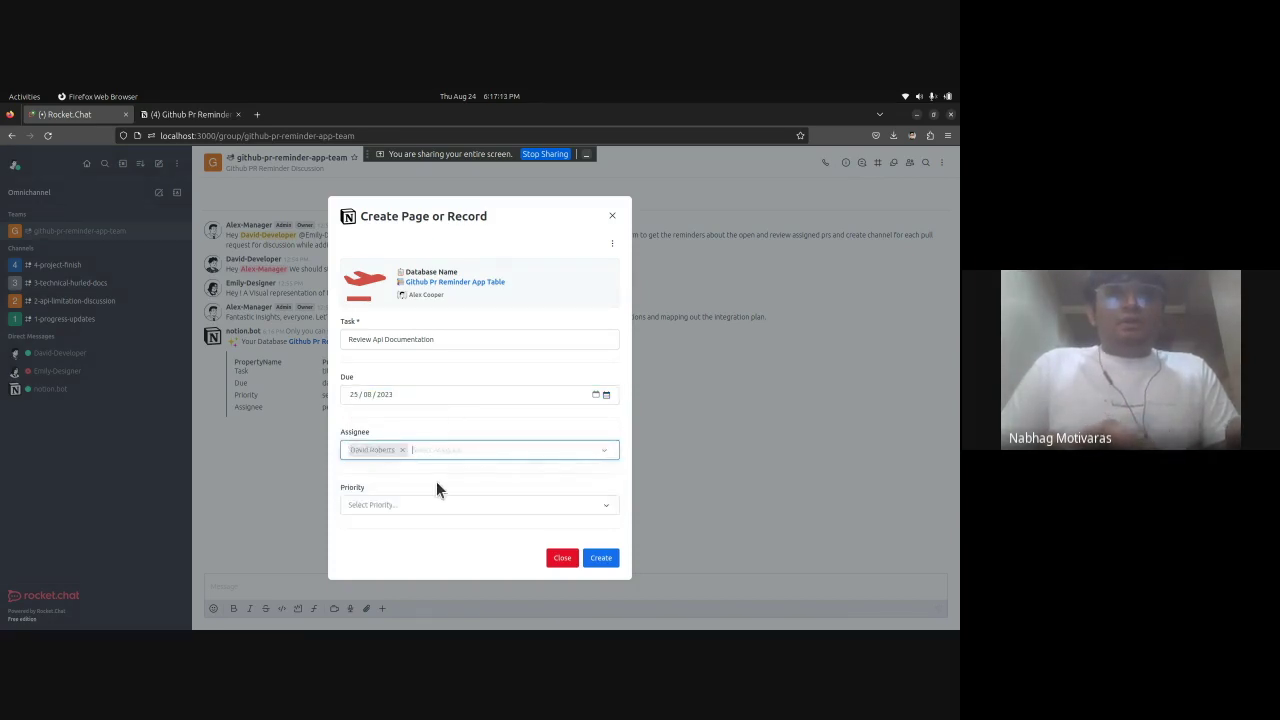
{"action": "left_click", "coordinate": [437, 504]}
{"action": "type", "text": "hi"}
{"action": "left_click", "coordinate": [510, 527]}
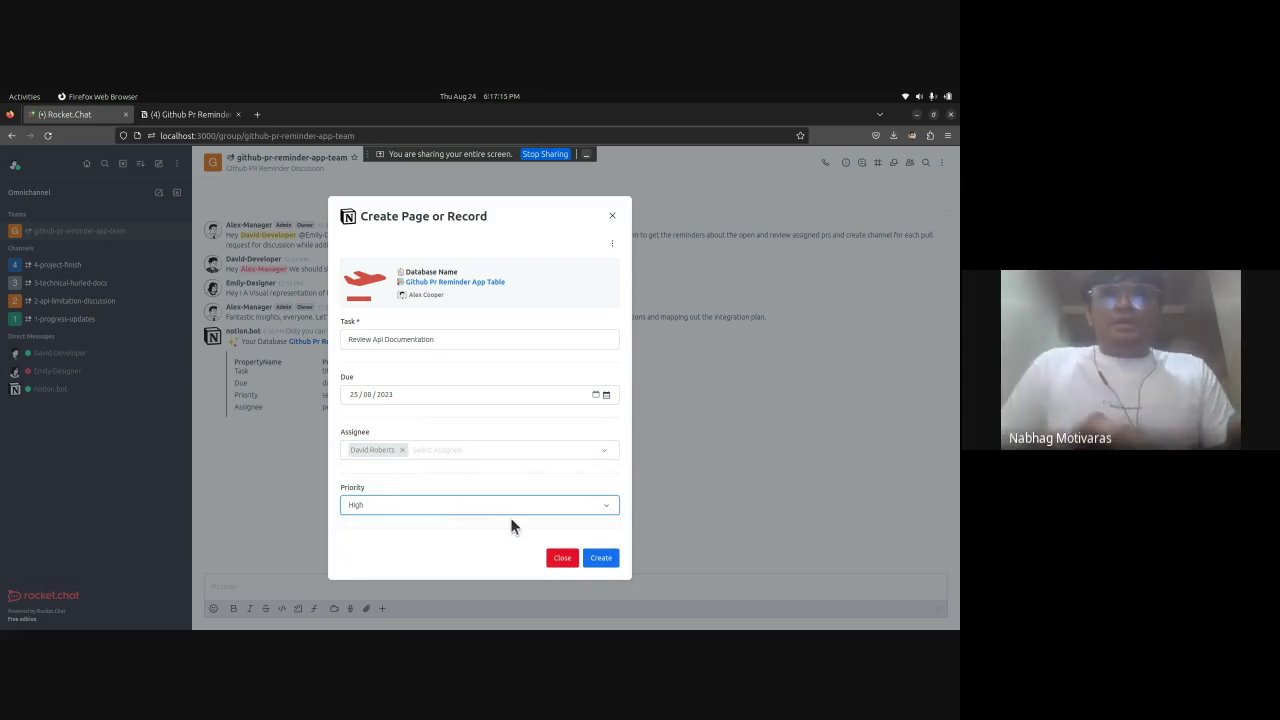
{"action": "left_click", "coordinate": [599, 555]}
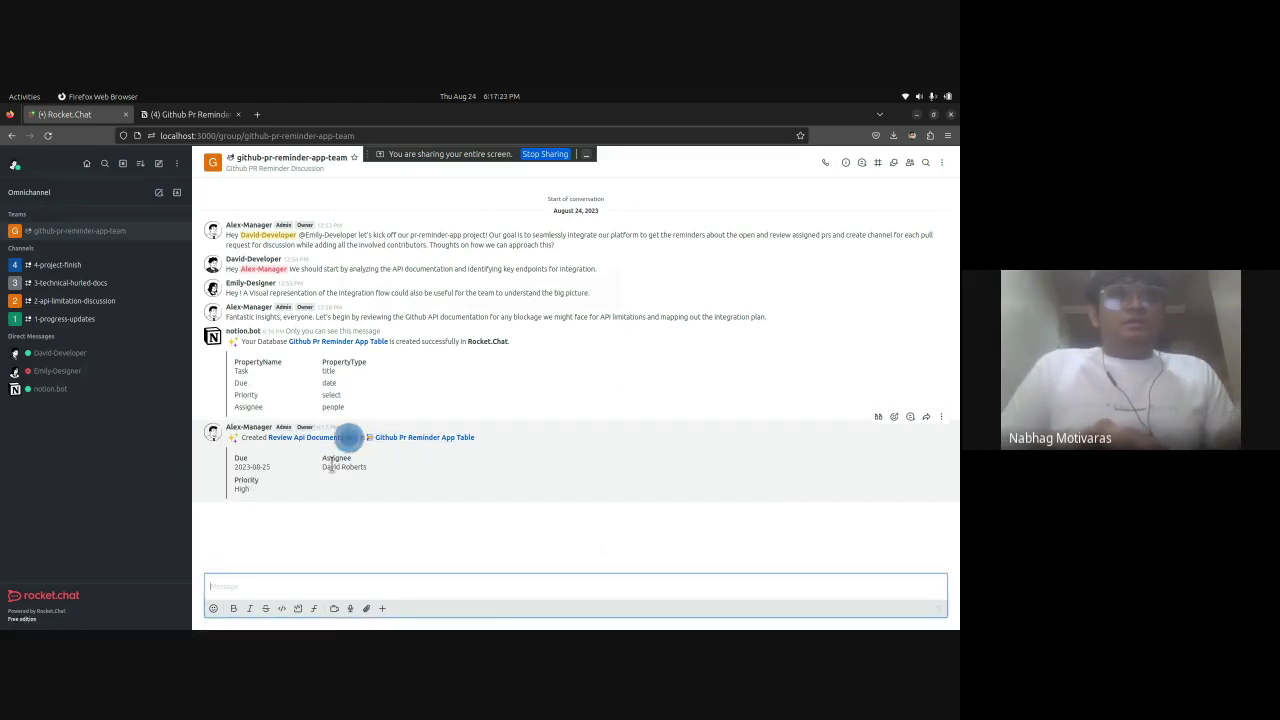
Step: Check the assignee in the posted record message, open its Notion page briefly, and view the record in the Notion table
{"action": "left_click_drag", "start_coordinate": [322, 467], "coordinate": [372, 470]}
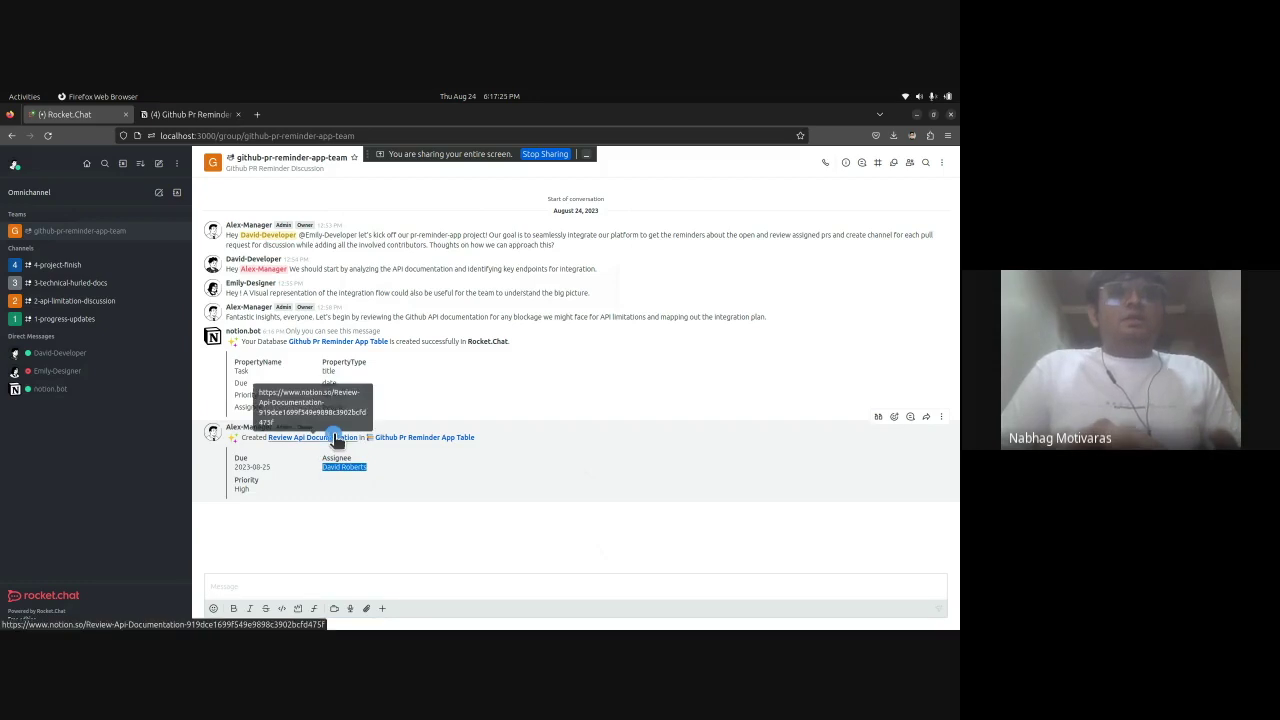
{"action": "left_click", "coordinate": [334, 438]}
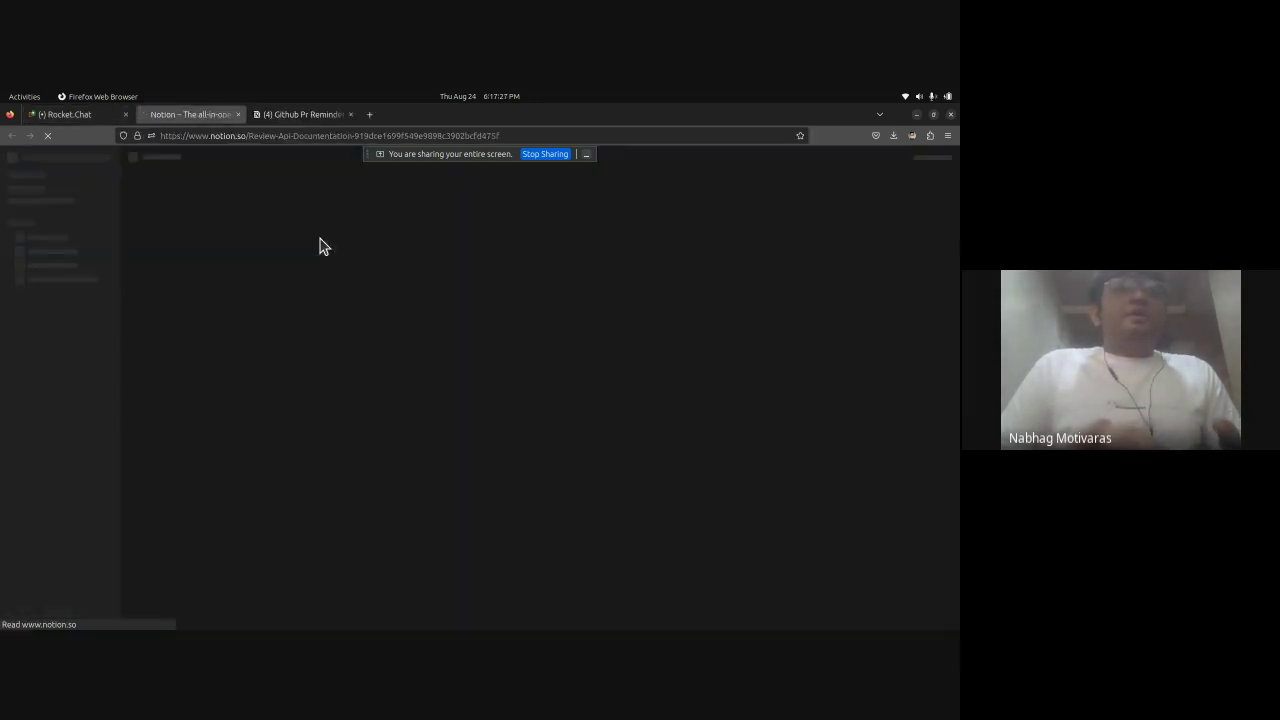
{"action": "left_click", "coordinate": [237, 115]}
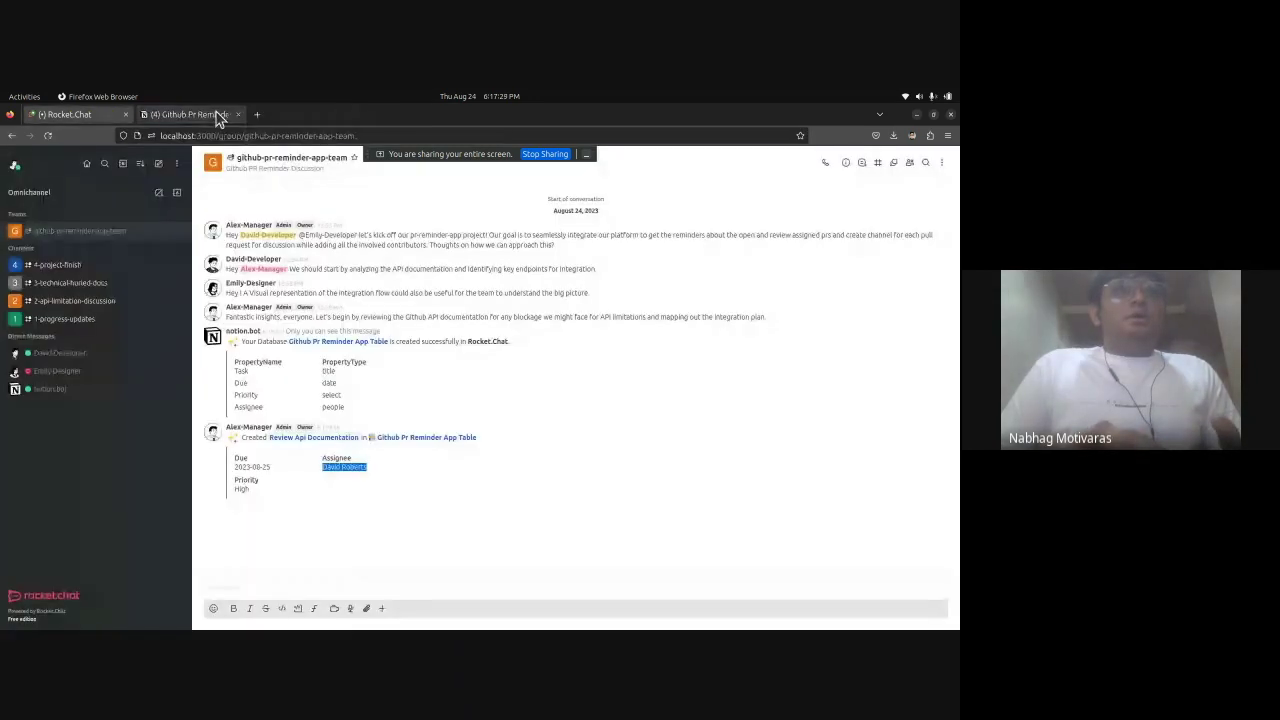
{"action": "left_click", "coordinate": [218, 114]}
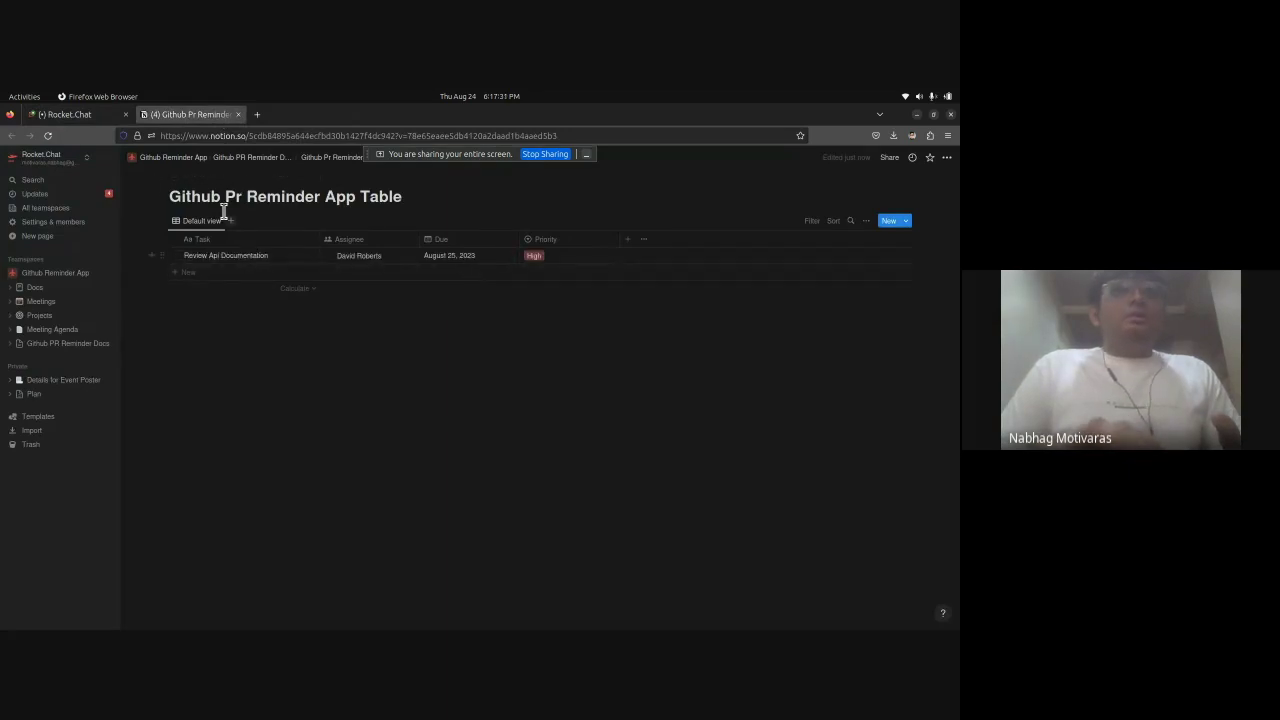
Step: Go back to Rocket.Chat, open the 1-progress-updates channel, and read the manager's message about the meeting agenda
{"action": "left_click", "coordinate": [58, 118]}
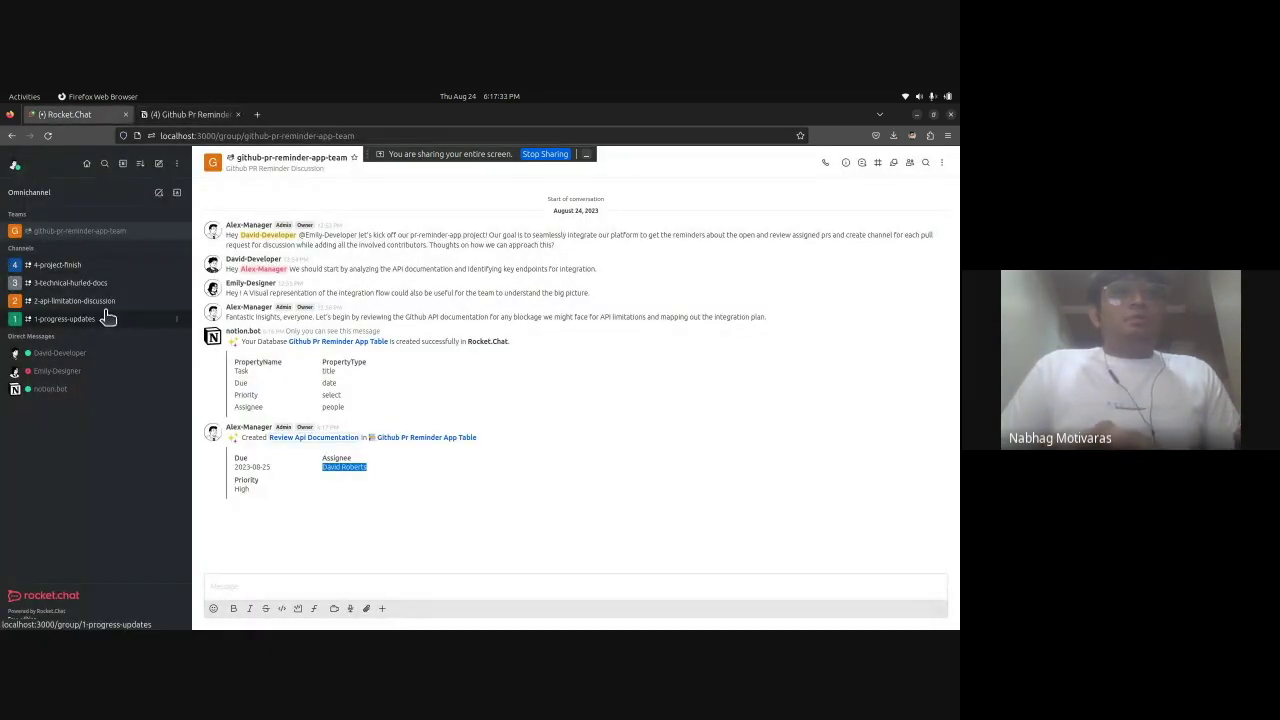
{"action": "left_click", "coordinate": [100, 323]}
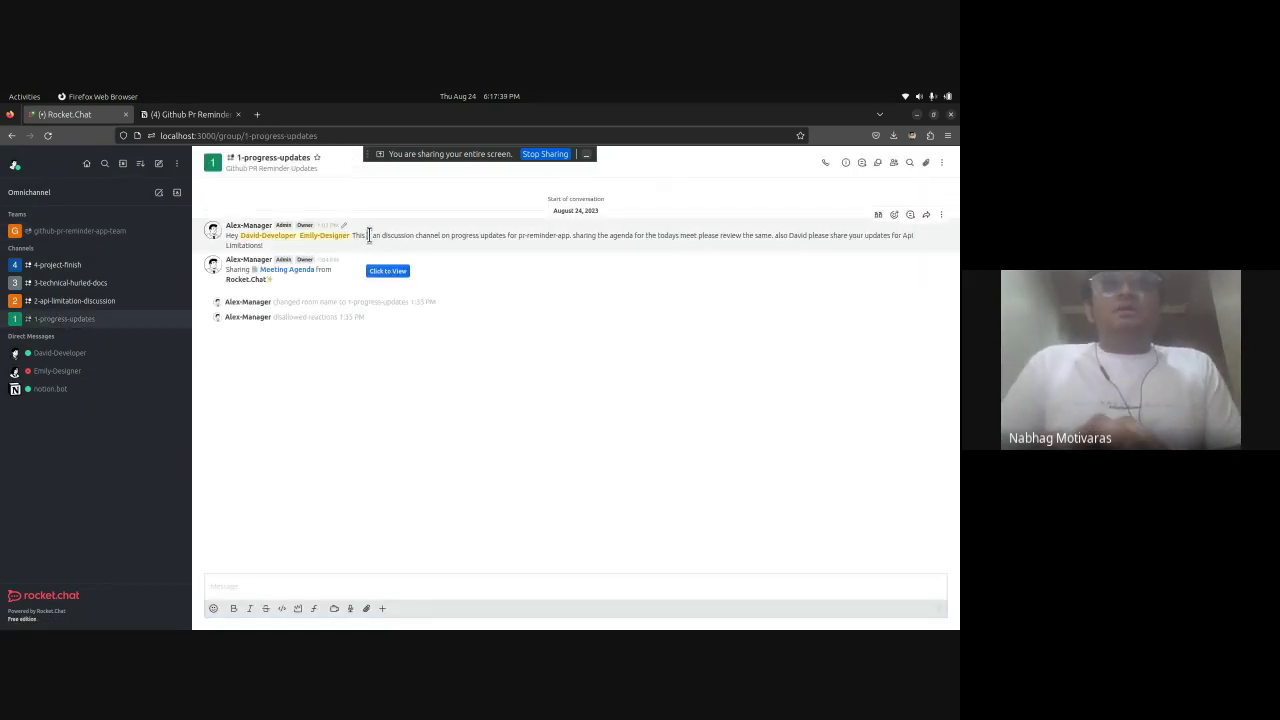
{"action": "triple_click", "coordinate": [368, 235]}
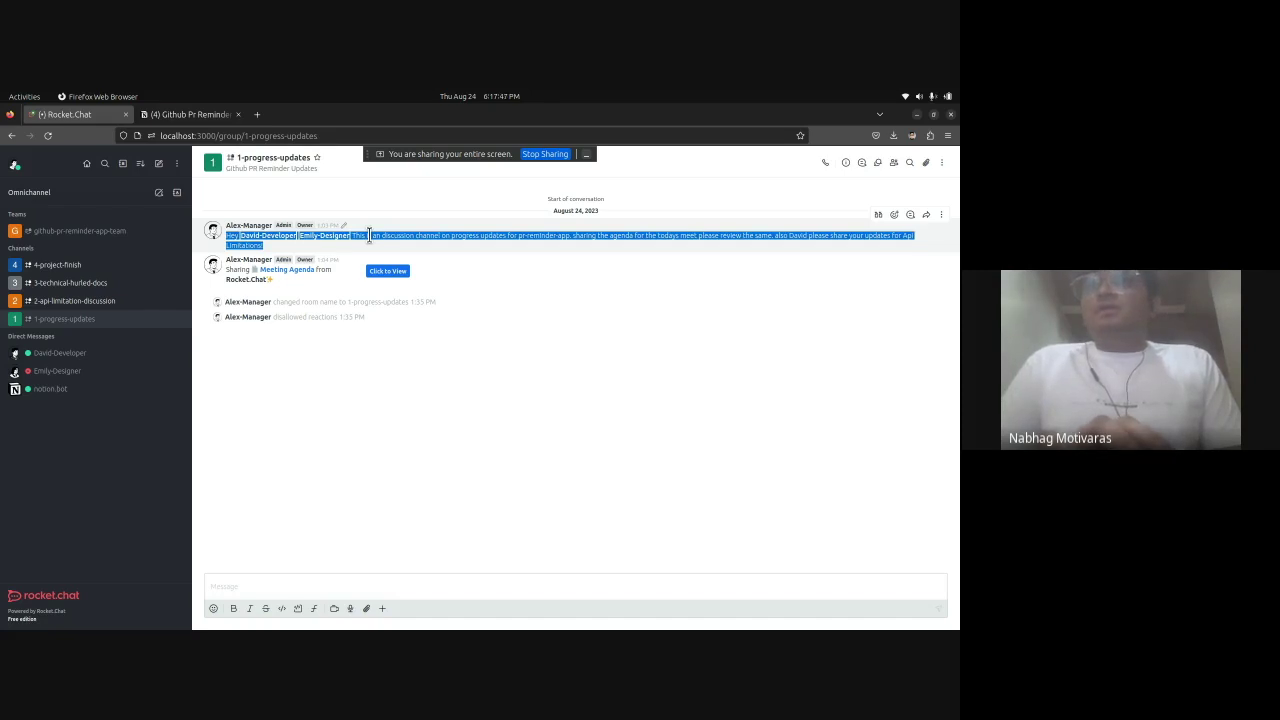
{"action": "left_click", "coordinate": [369, 234]}
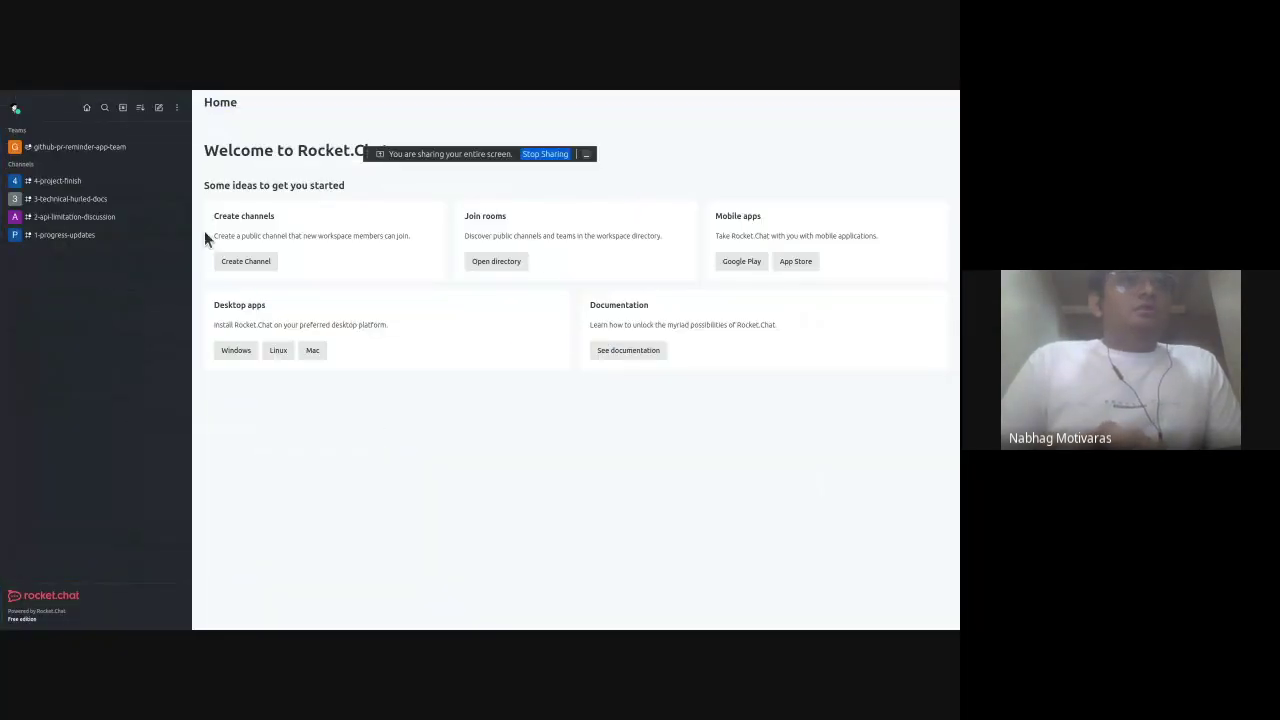
Step: In the developer's Rocket.Chat window, open 1-progress-updates, view the shared Meeting Agenda, and examine the API endpoint items
{"action": "left_click", "coordinate": [84, 236]}
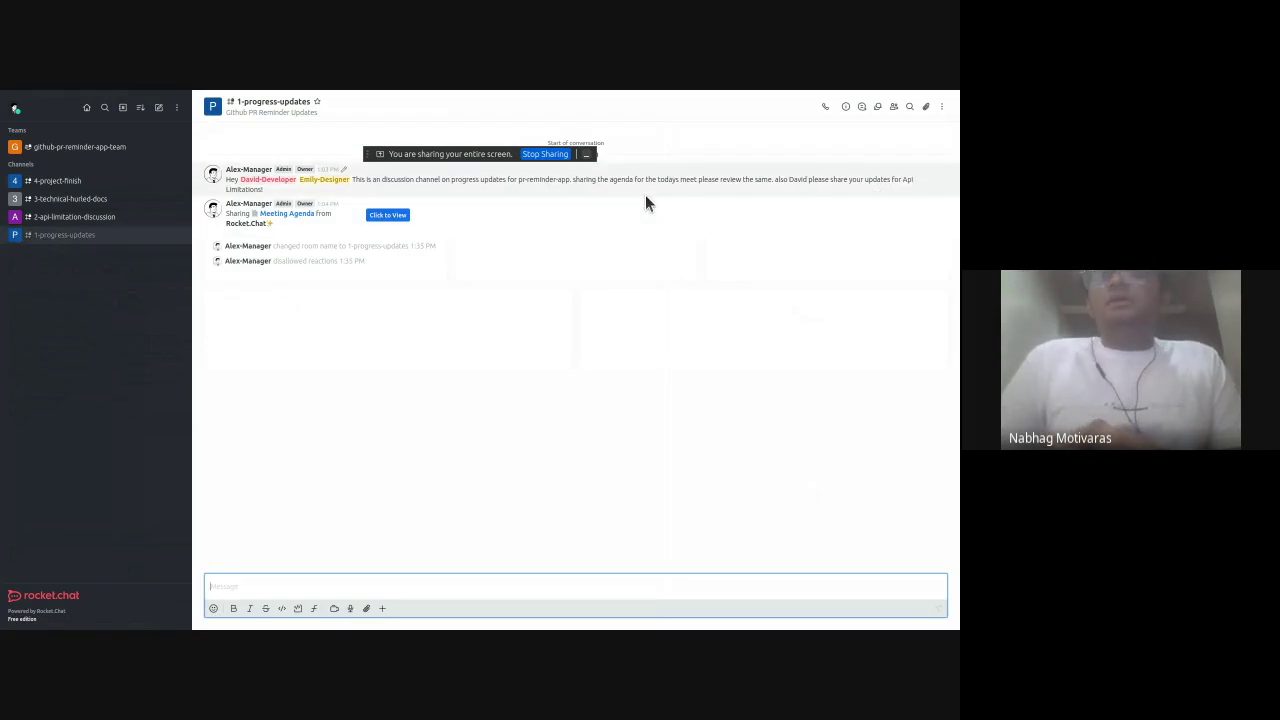
{"action": "left_click", "coordinate": [396, 218]}
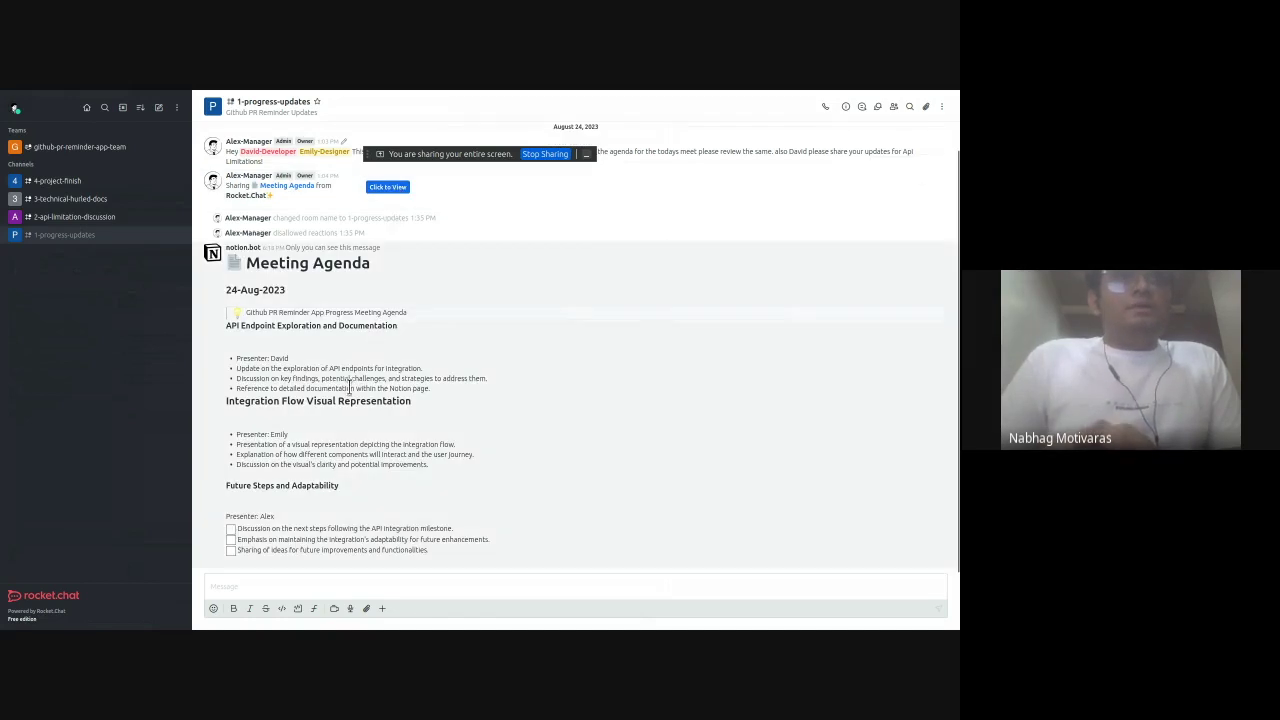
{"action": "triple_click", "coordinate": [273, 378]}
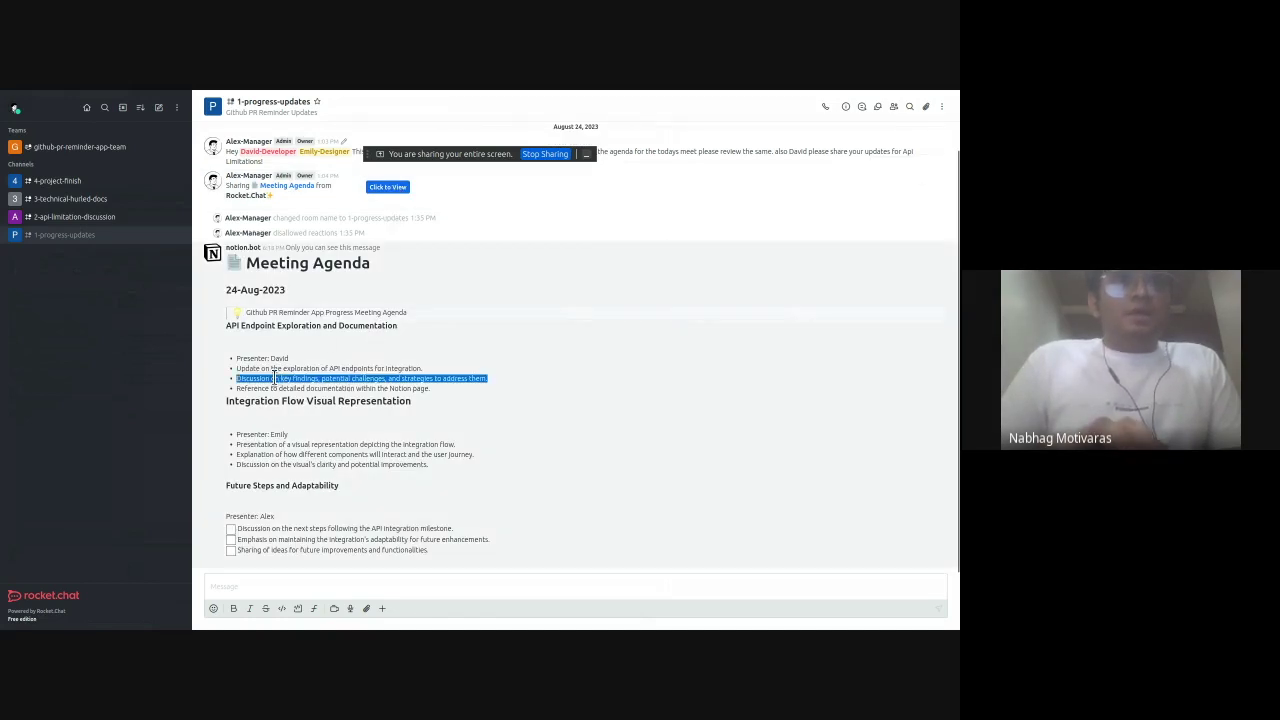
{"action": "left_click", "coordinate": [273, 378]}
{"action": "double_click", "coordinate": [278, 358]}
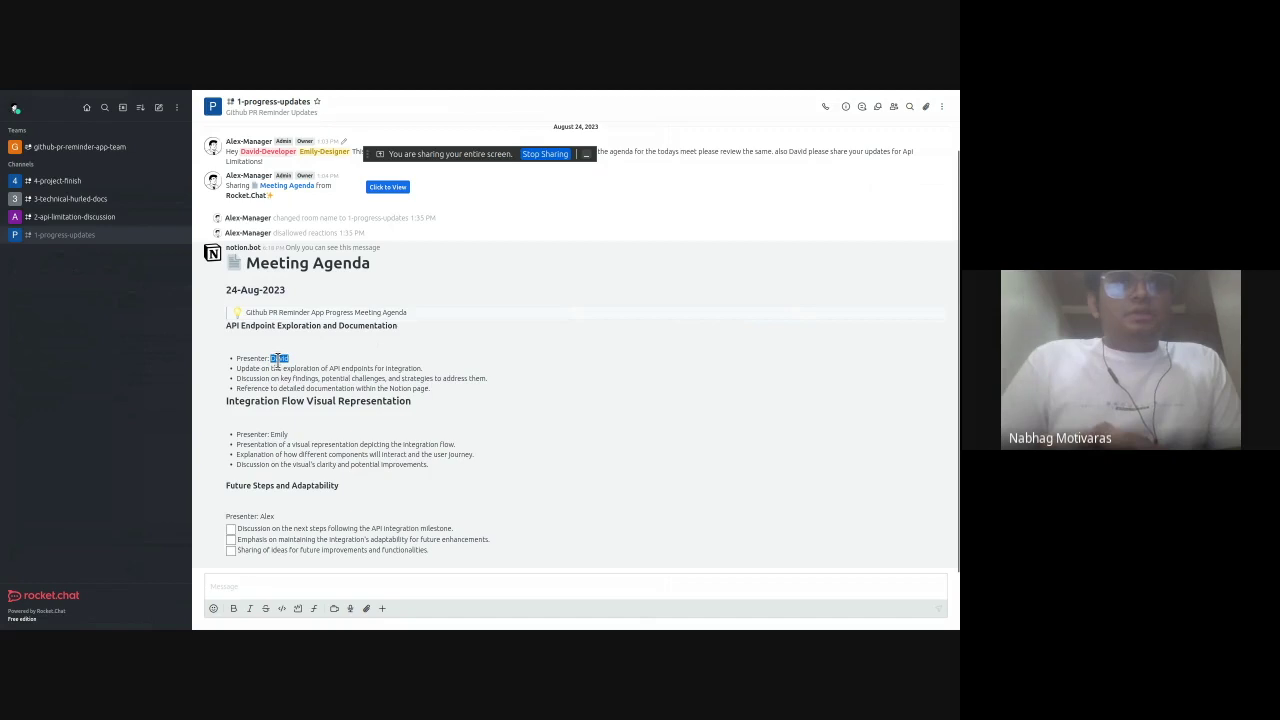
{"action": "triple_click", "coordinate": [272, 368]}
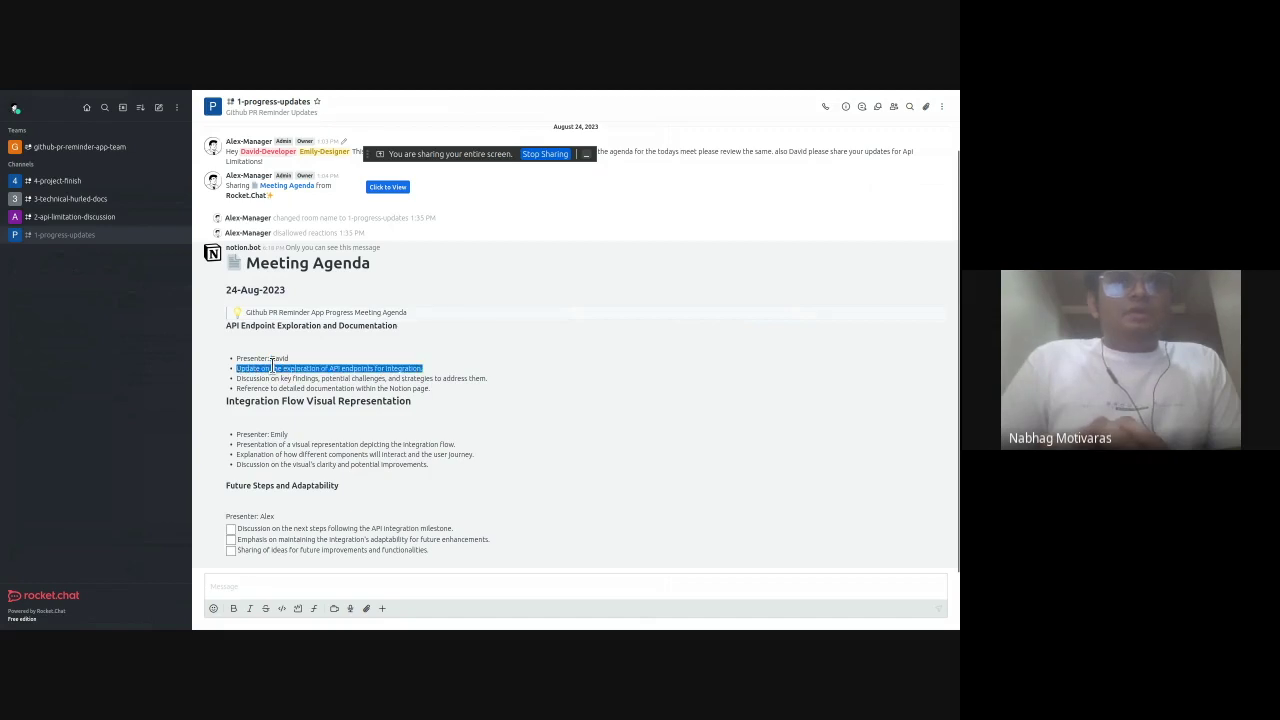
Step: Run /notion share in the 1-progress-updates channel and share the API Limitations page
{"action": "left_click", "coordinate": [316, 588]}
{"action": "type", "text": "/notion sh"}
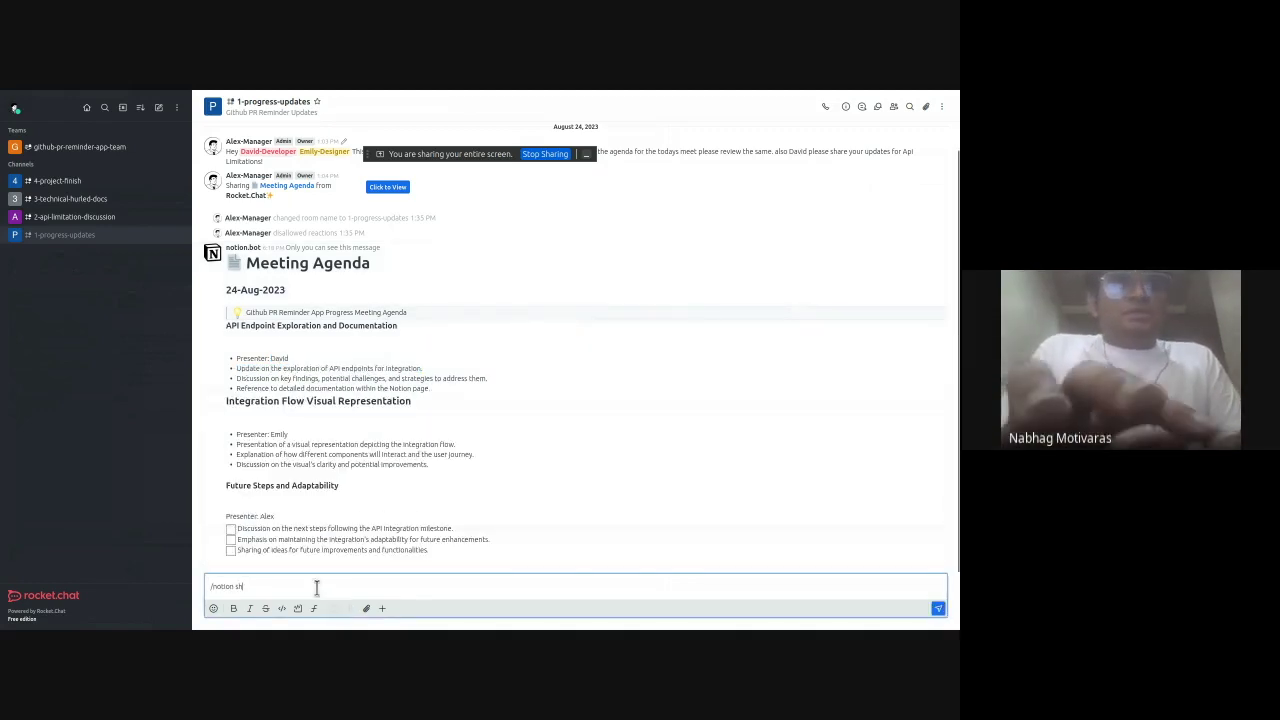
{"action": "type", "text": "are"}
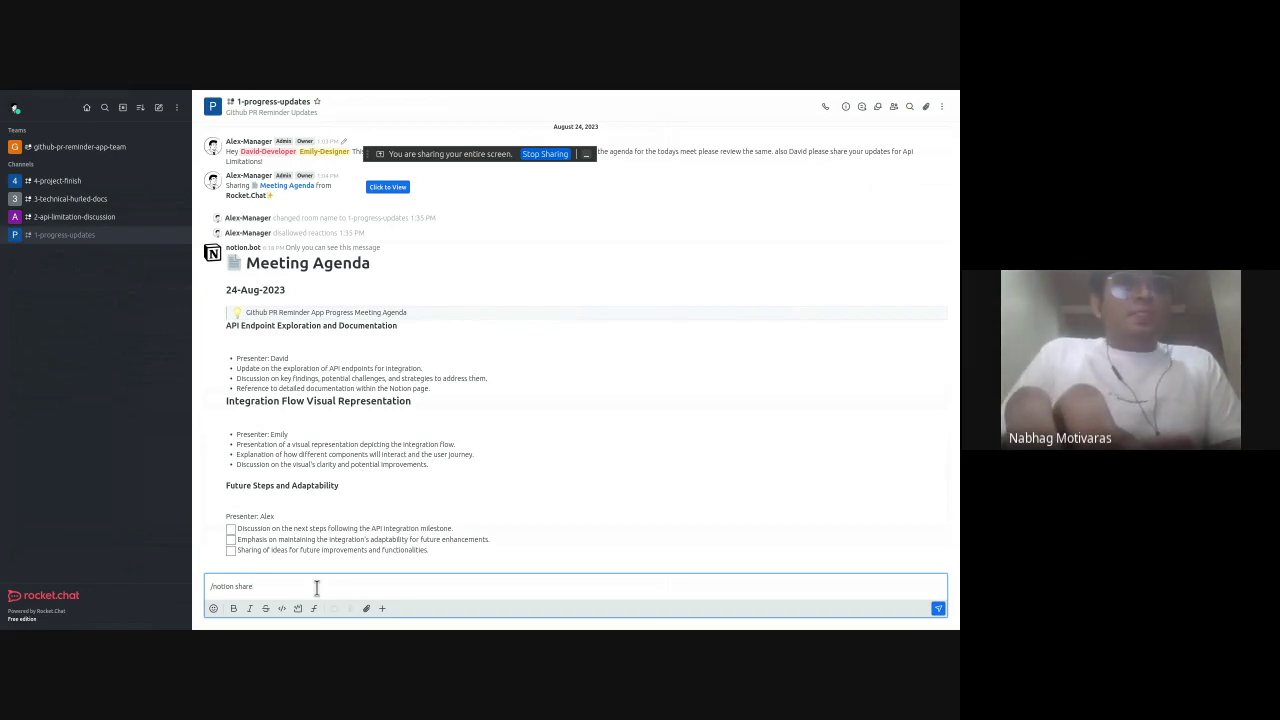
{"action": "key", "text": "Return"}
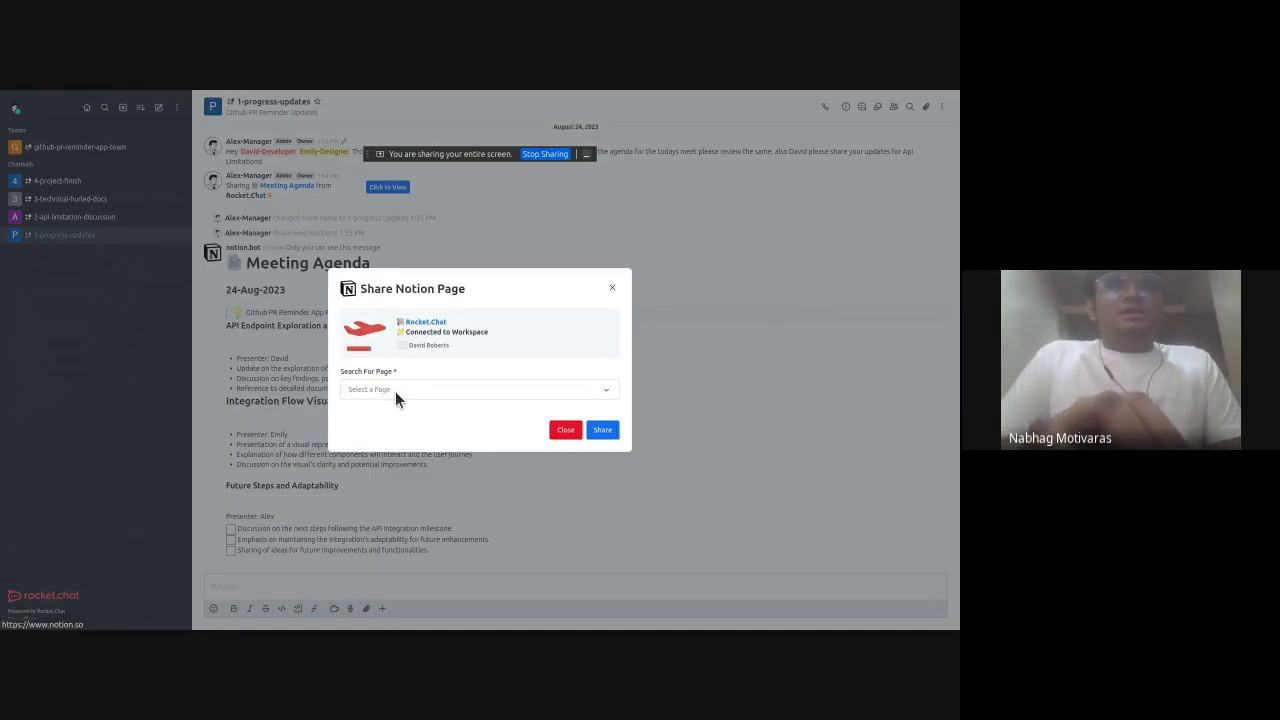
{"action": "left_click", "coordinate": [395, 392]}
{"action": "type", "text": "Api"}
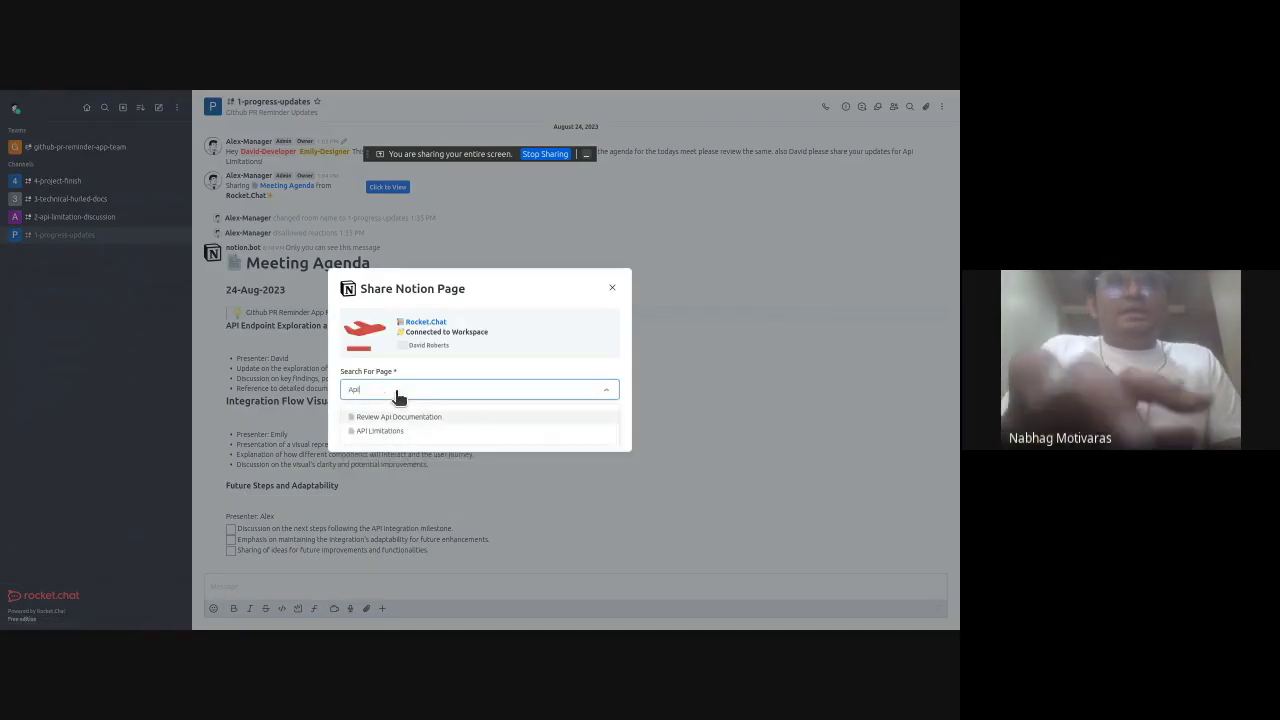
{"action": "type", "text": " Lim"}
{"action": "key", "text": "Return"}
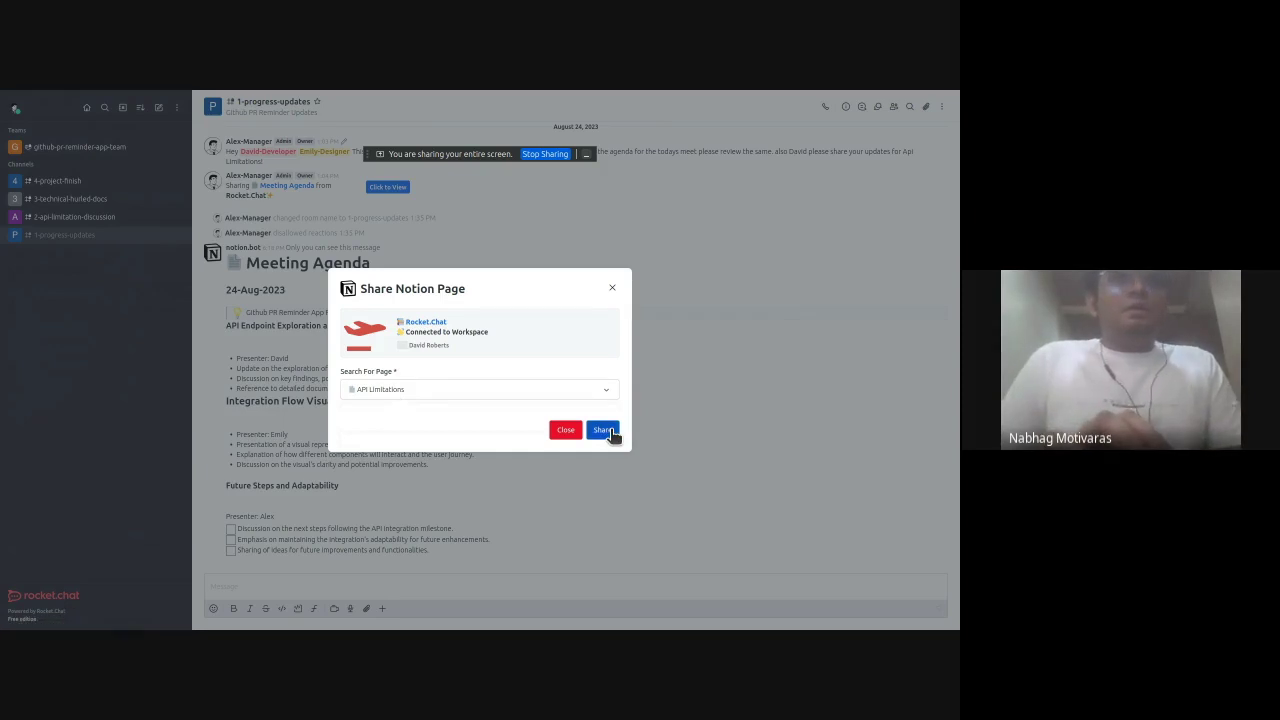
{"action": "left_click", "coordinate": [605, 431]}
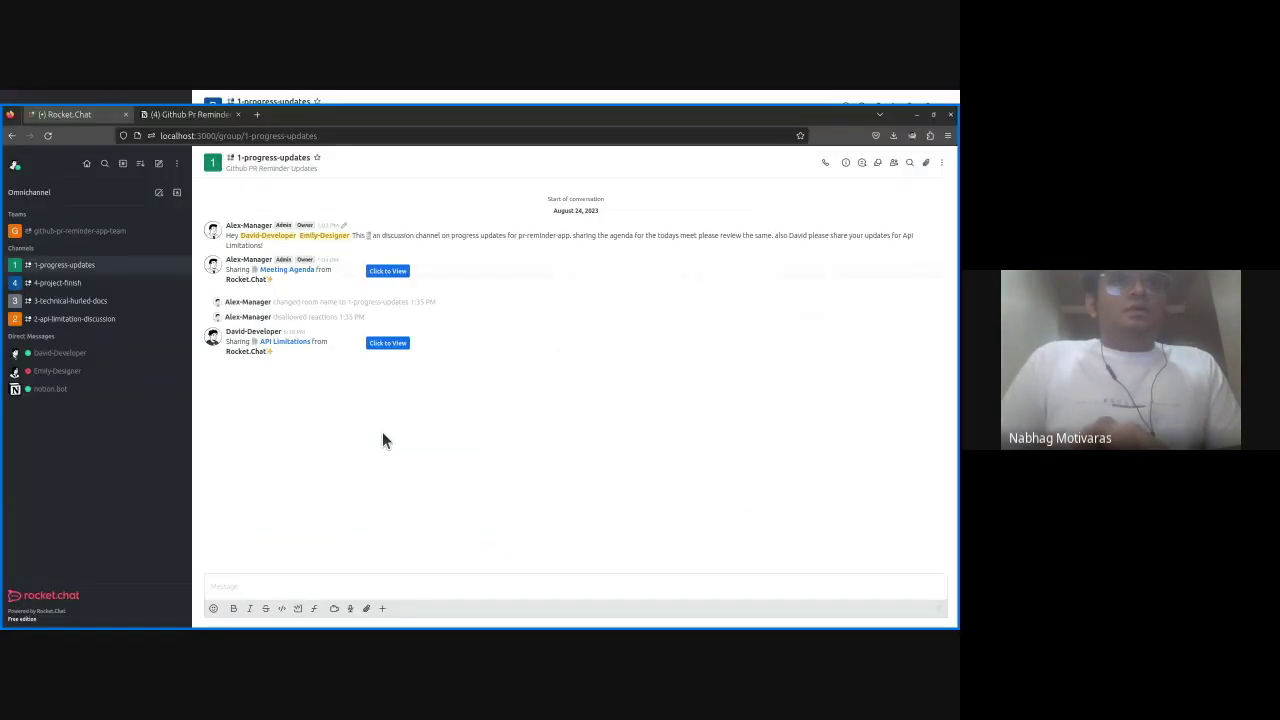
Step: In the manager's Rocket.Chat window, view the shared API Limitations page and examine its overview, integration goals and endpoints
{"action": "left_click", "coordinate": [386, 343]}
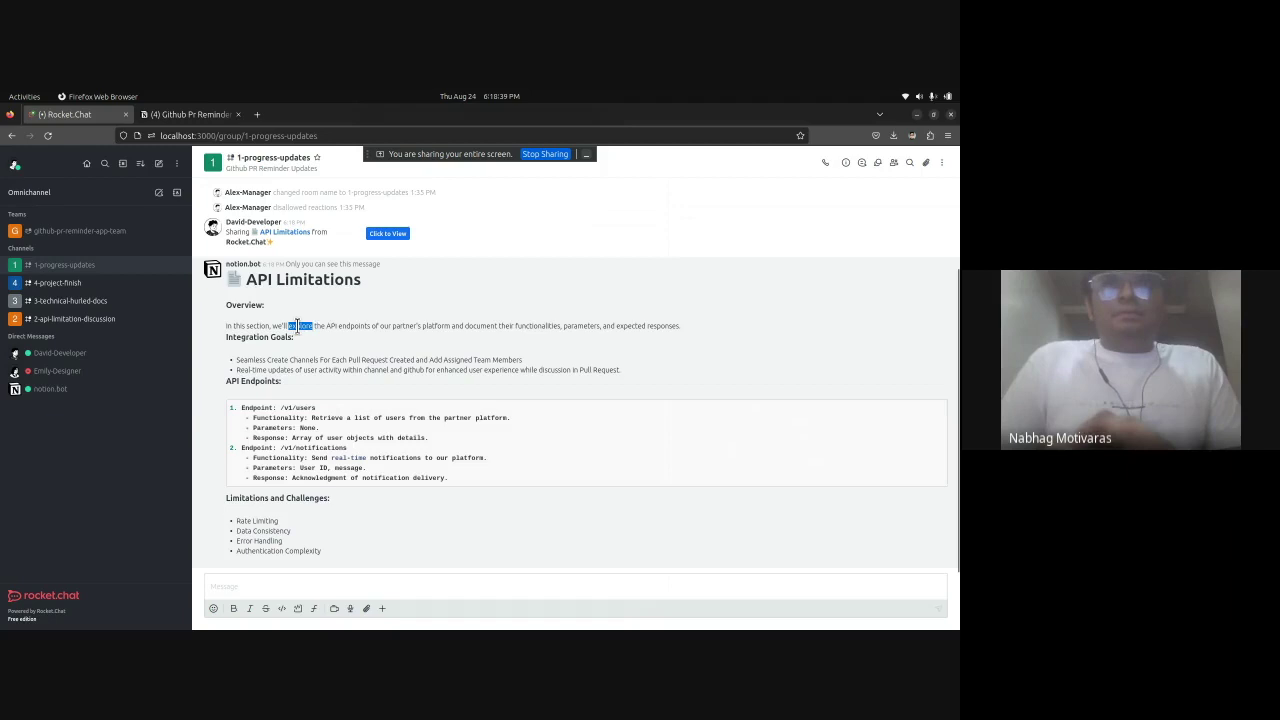
{"action": "triple_click", "coordinate": [297, 326]}
{"action": "left_click", "coordinate": [297, 326]}
{"action": "triple_click", "coordinate": [284, 360]}
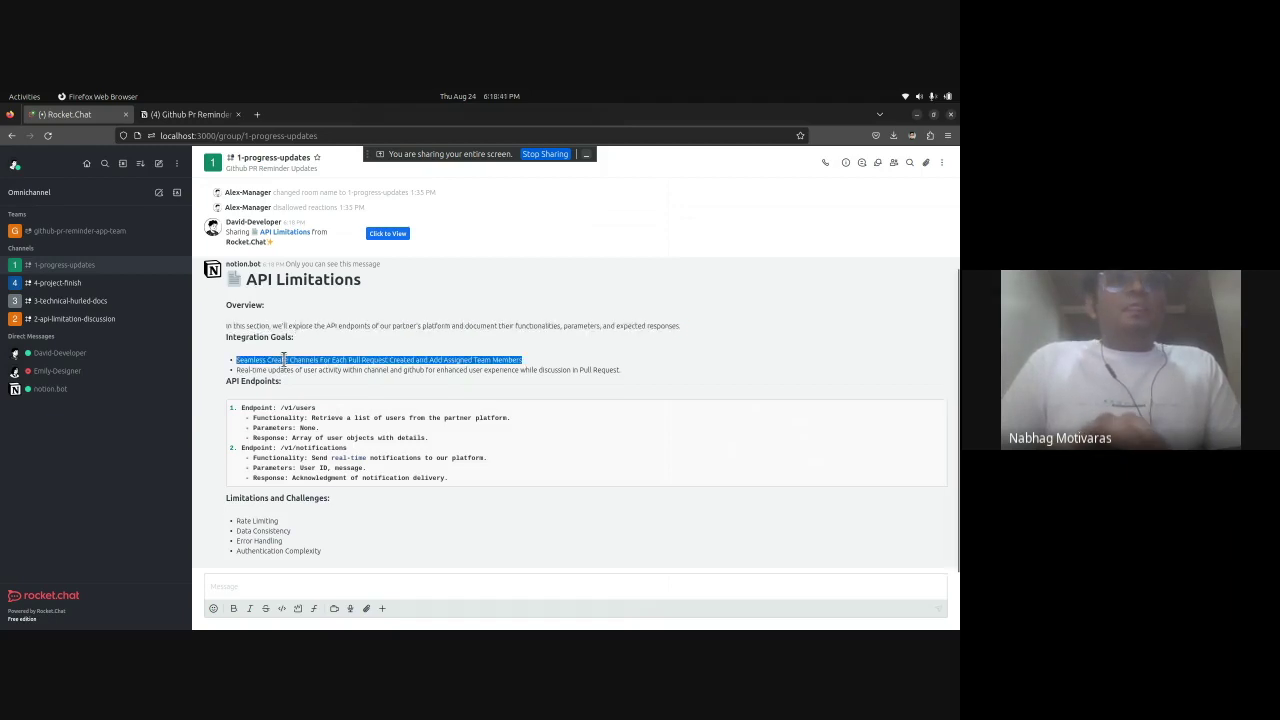
{"action": "left_click", "coordinate": [284, 360]}
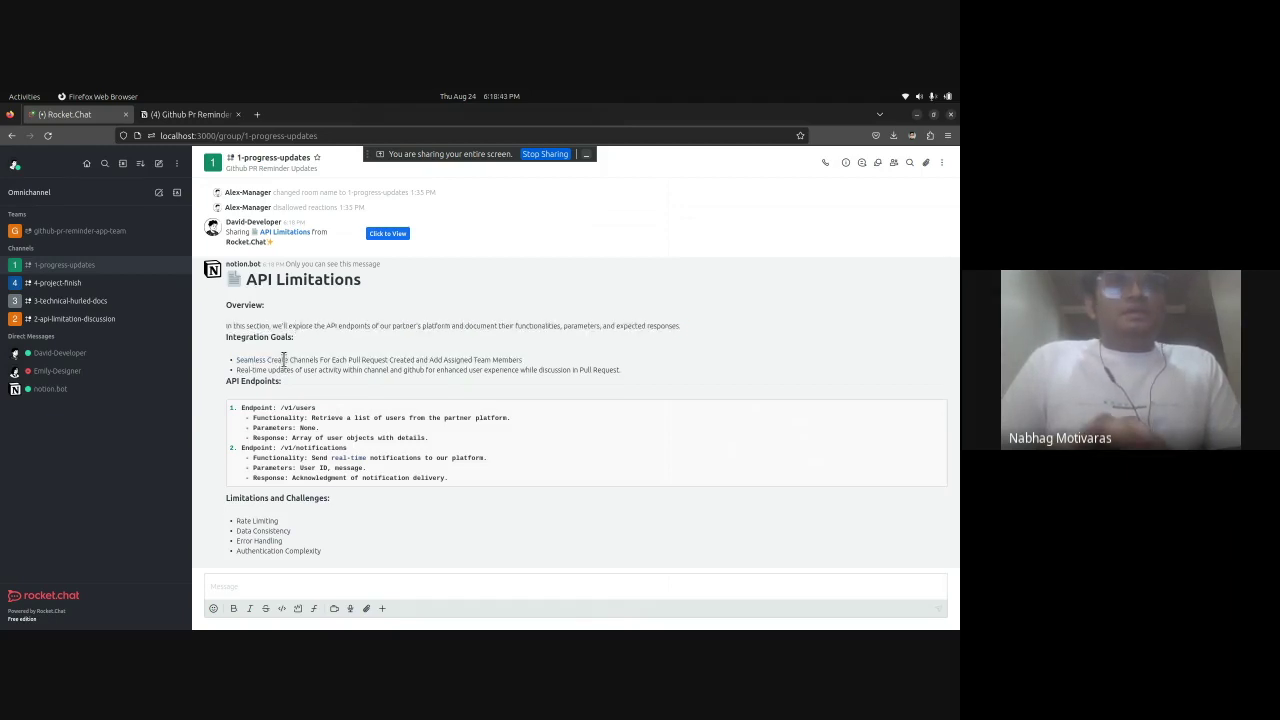
{"action": "triple_click", "coordinate": [268, 420]}
{"action": "left_click", "coordinate": [268, 420]}
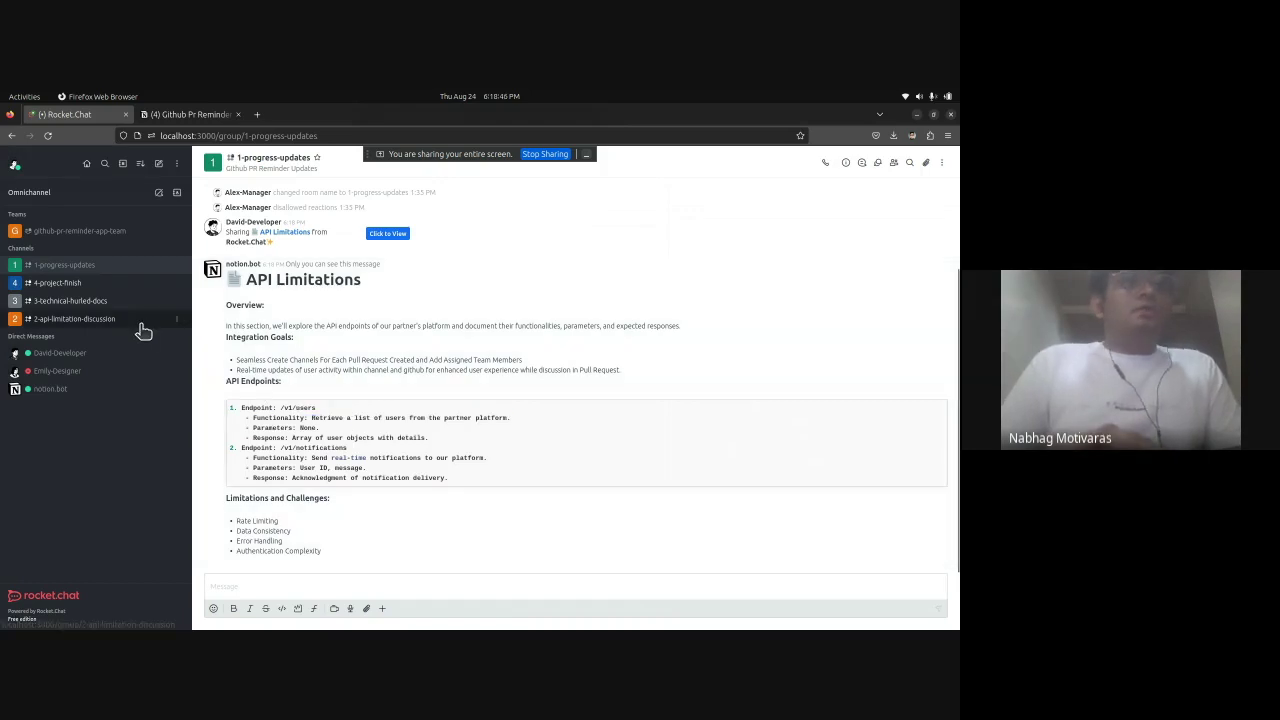
Step: Open the 2-api-limitation-discussion channel and read the developer's message about API rate limiting
{"action": "left_click", "coordinate": [141, 322]}
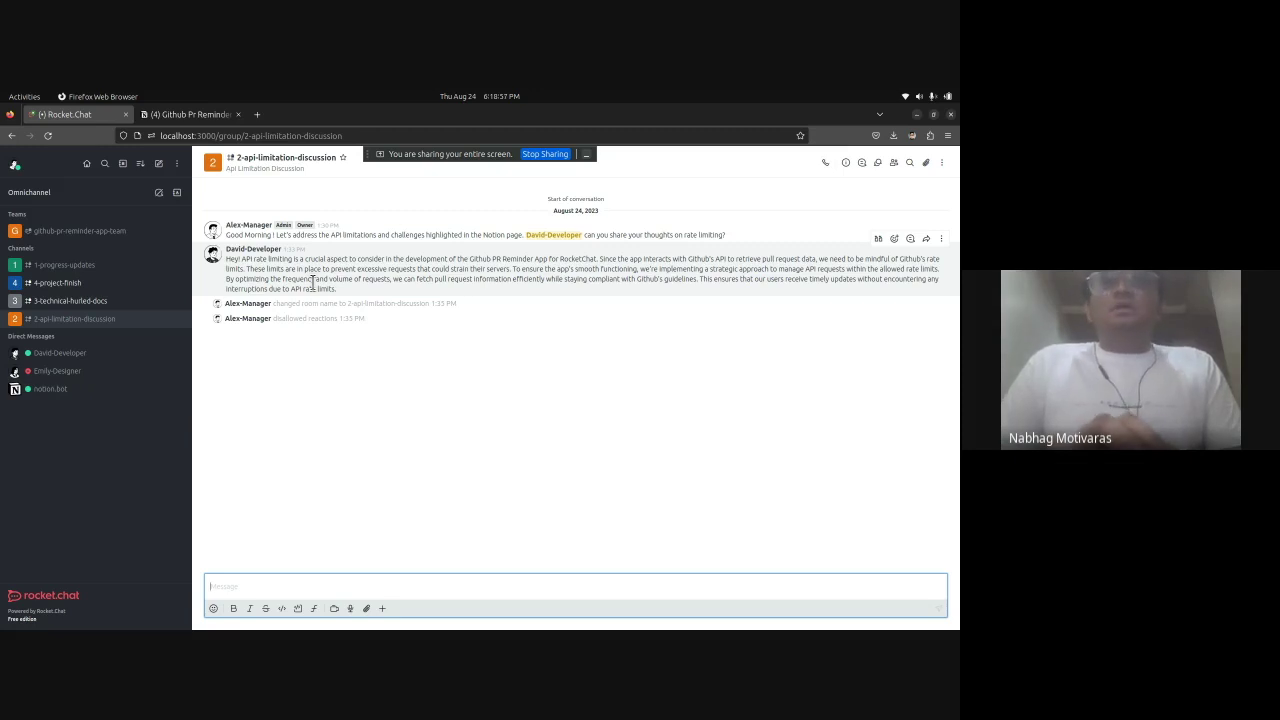
{"action": "triple_click", "coordinate": [297, 268]}
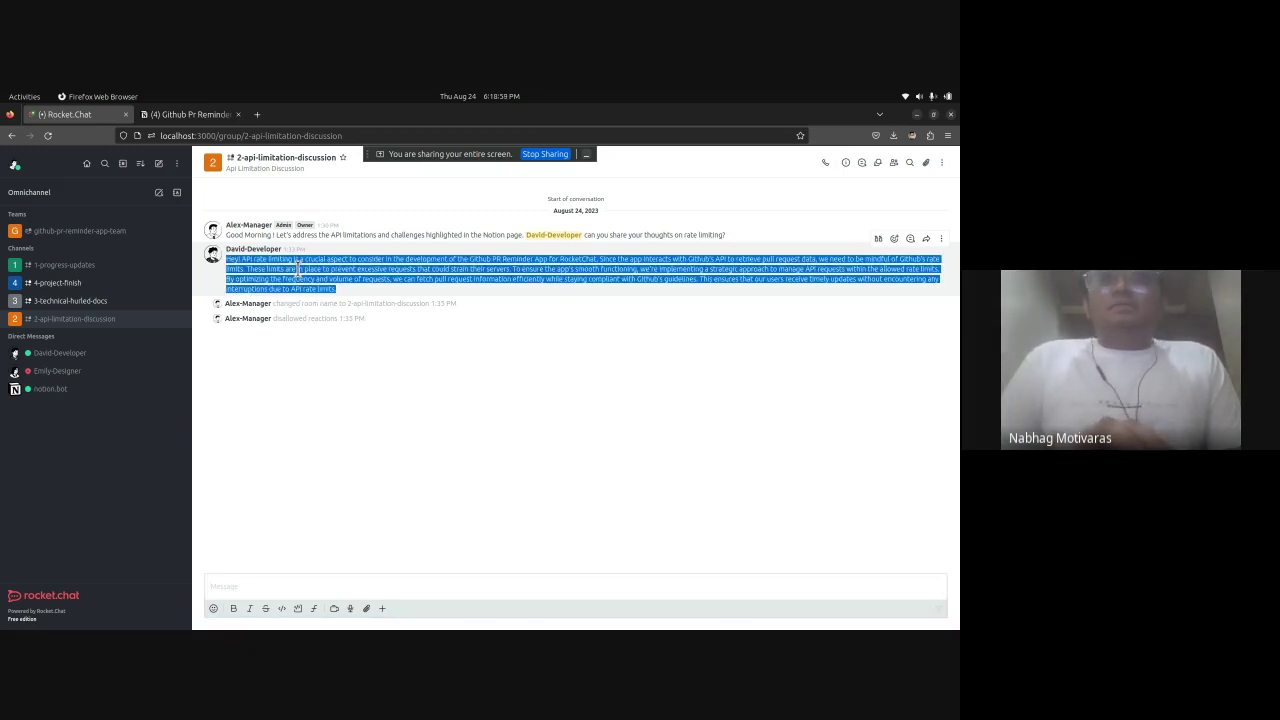
{"action": "left_click", "coordinate": [297, 268]}
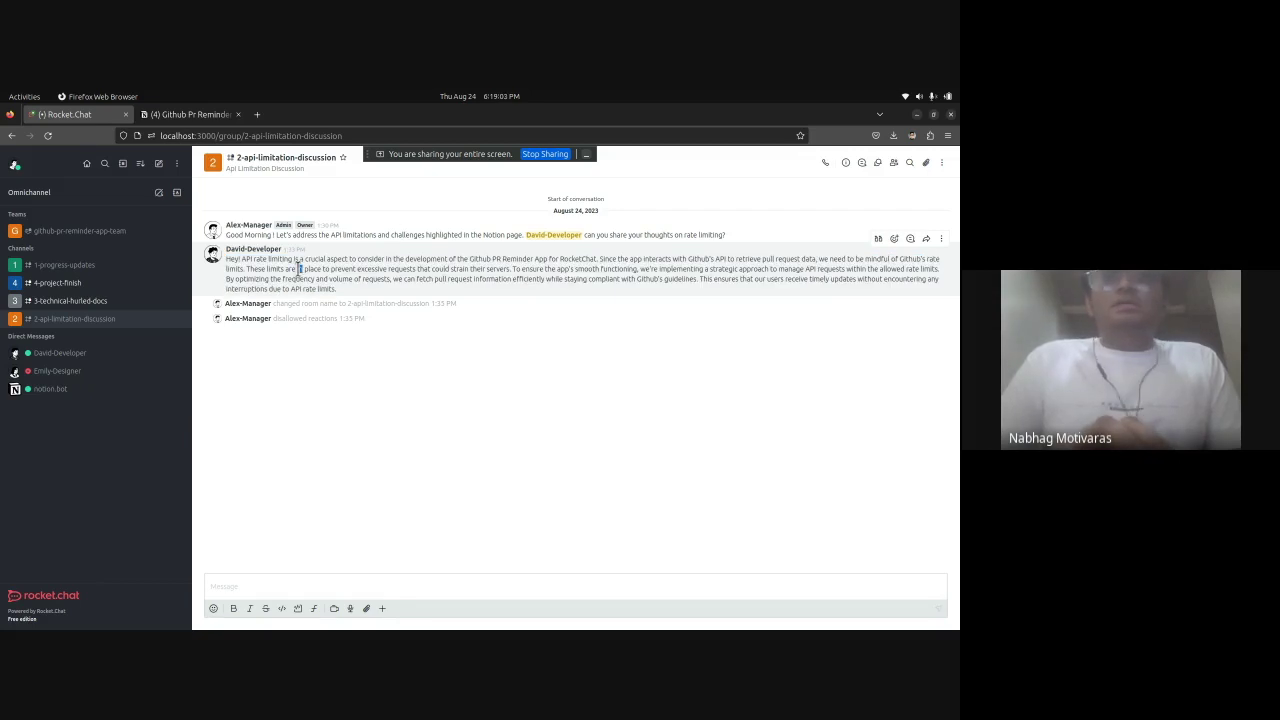
{"action": "triple_click", "coordinate": [297, 268]}
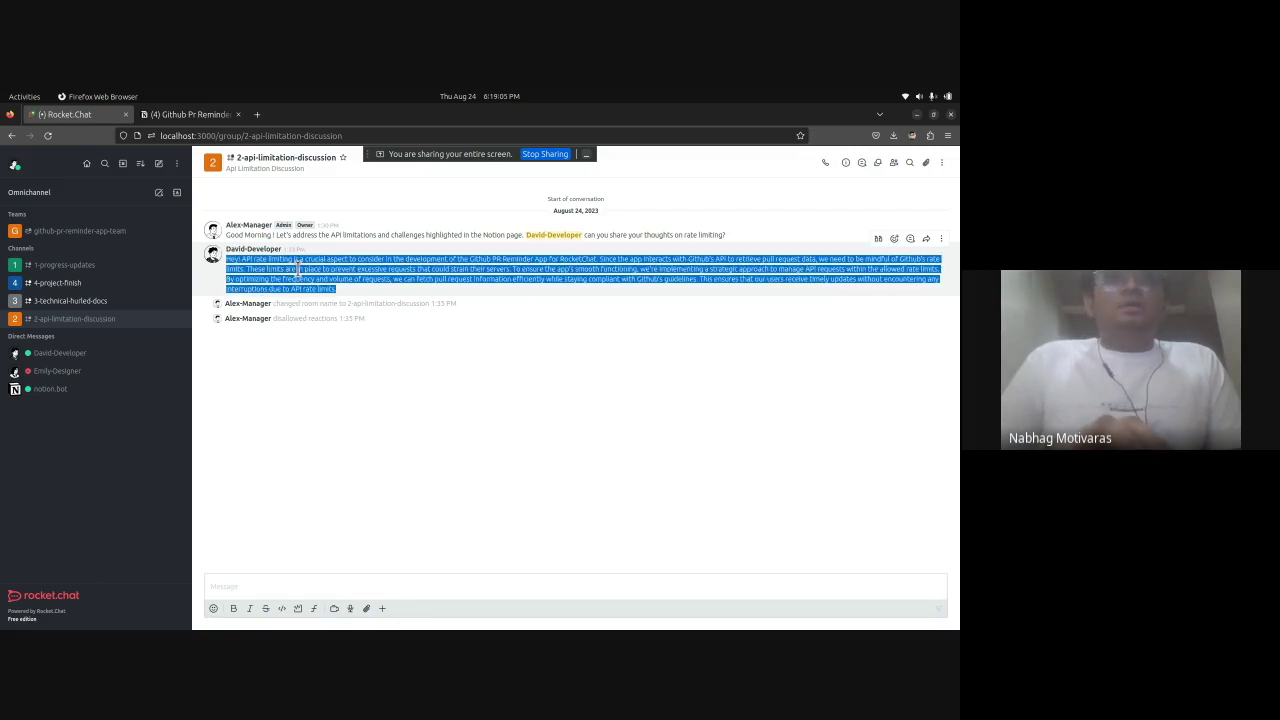
{"action": "left_click", "coordinate": [297, 268]}
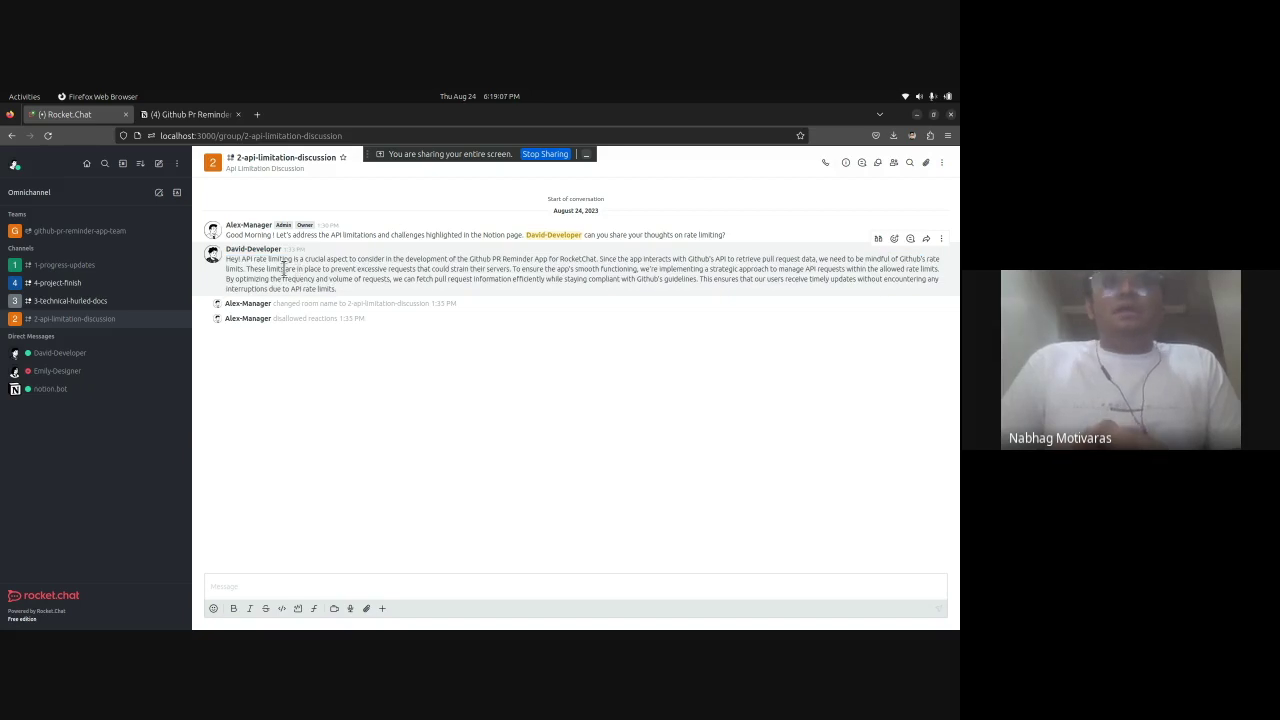
{"action": "left_click", "coordinate": [943, 239]}
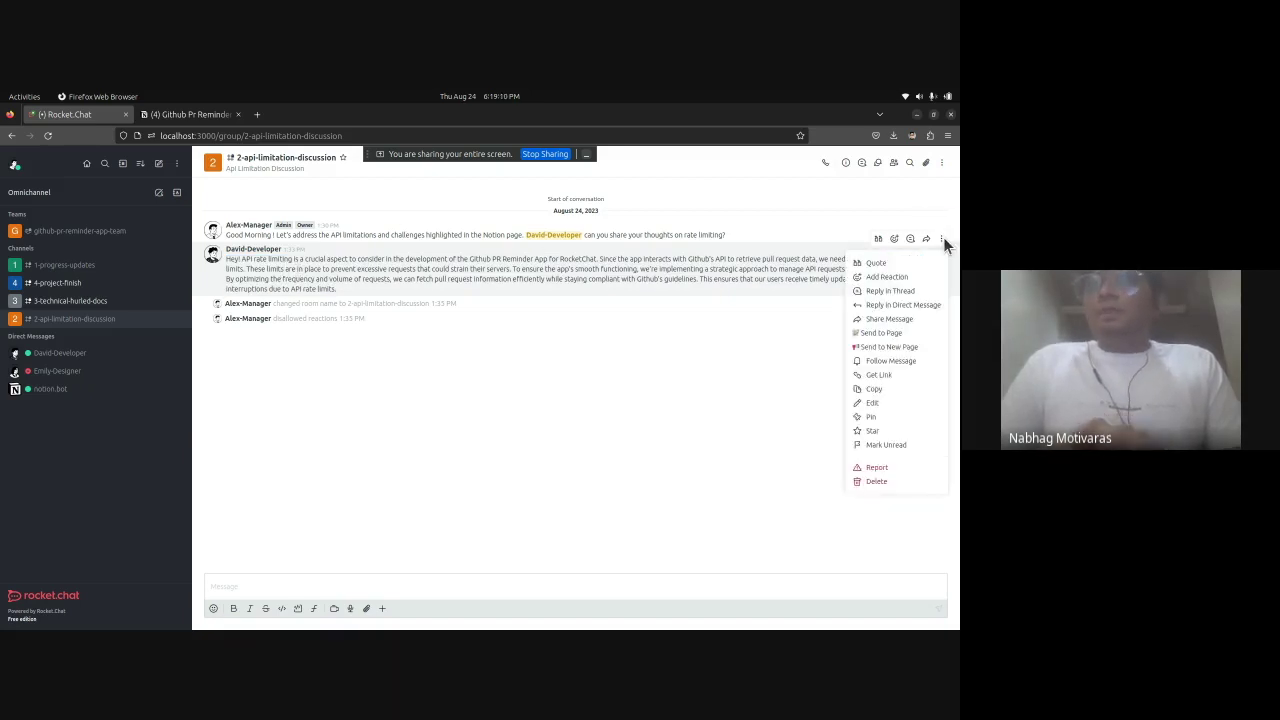
{"action": "left_click", "coordinate": [893, 336]}
{"action": "left_click", "coordinate": [567, 415]}
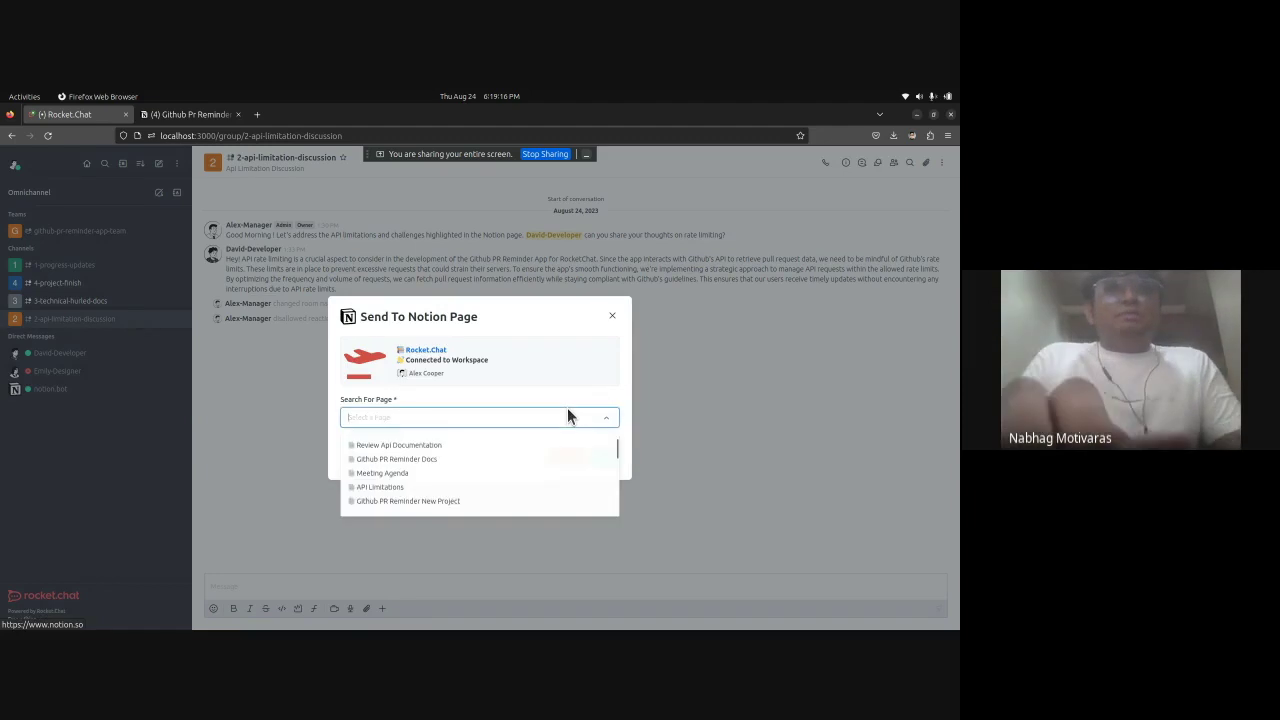
{"action": "type", "text": "Re"}
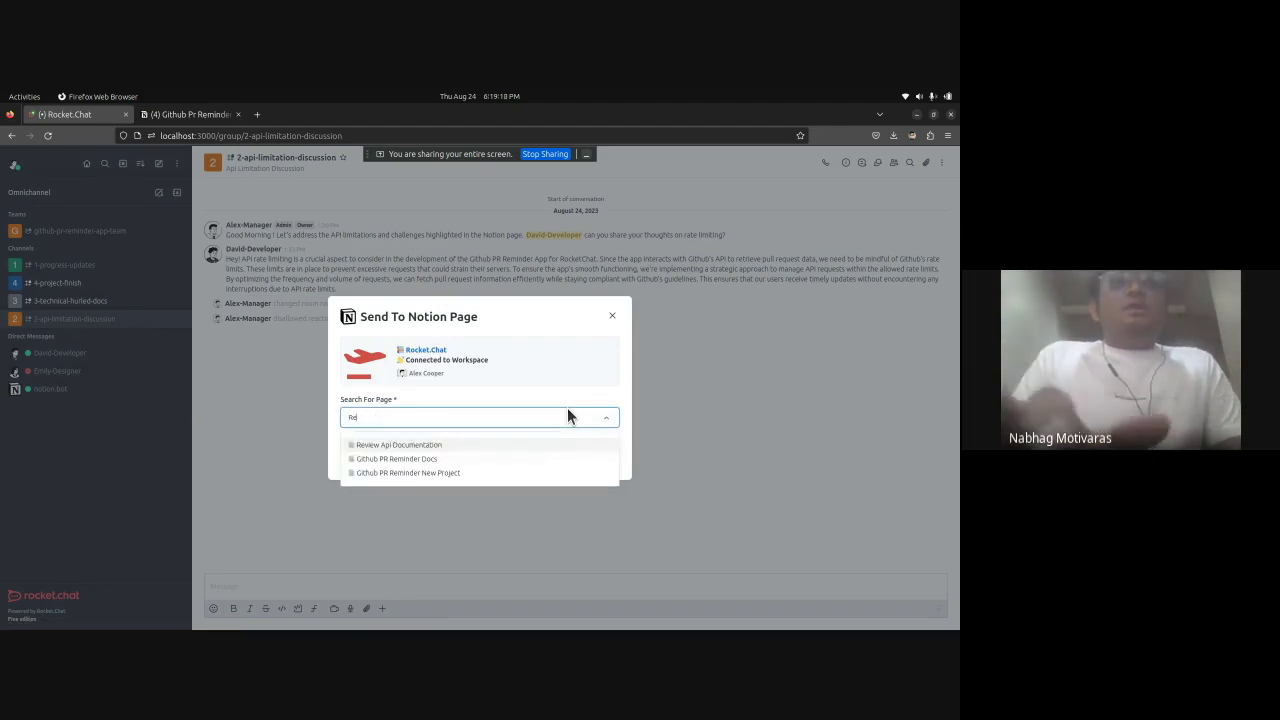
{"action": "key", "text": "BackSpace"}
{"action": "key", "text": "BackSpace"}
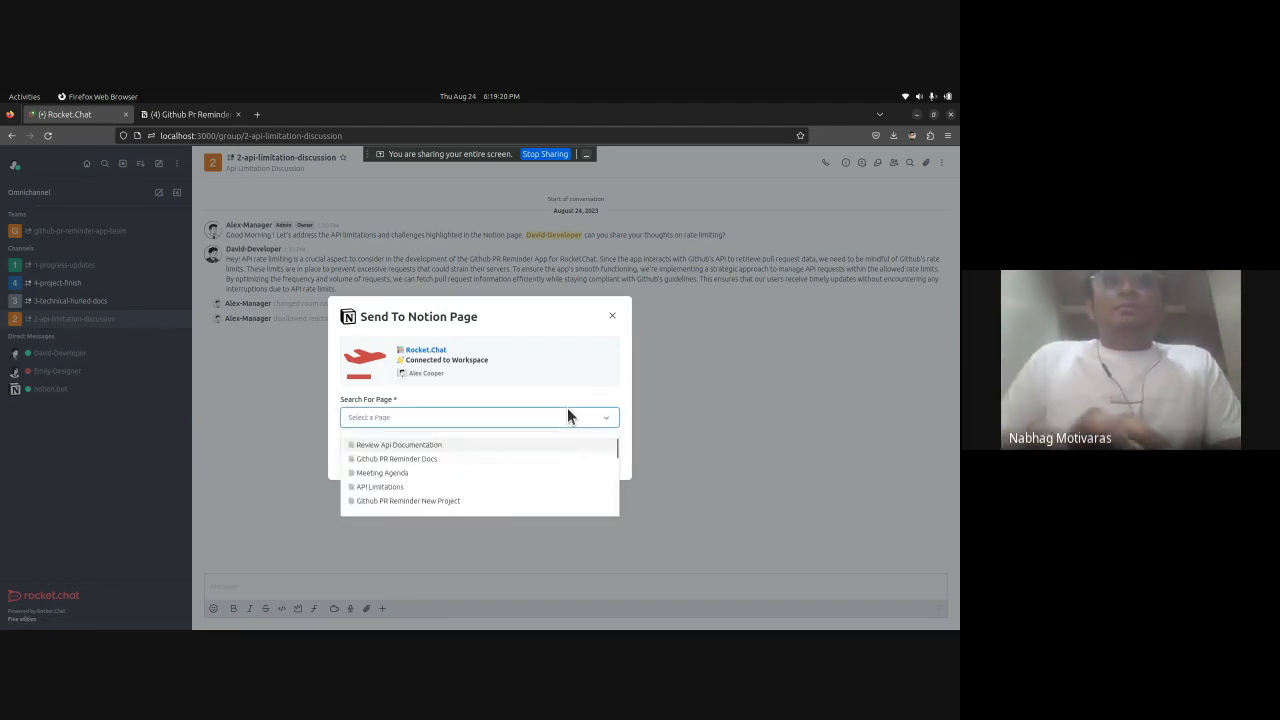
{"action": "key", "text": "Escape"}
Step: Send the developer's rate limiting message to a new Notion page titled Solution API Rate Limiting under Github PR Reminder Docs
{"action": "left_click", "coordinate": [941, 238]}
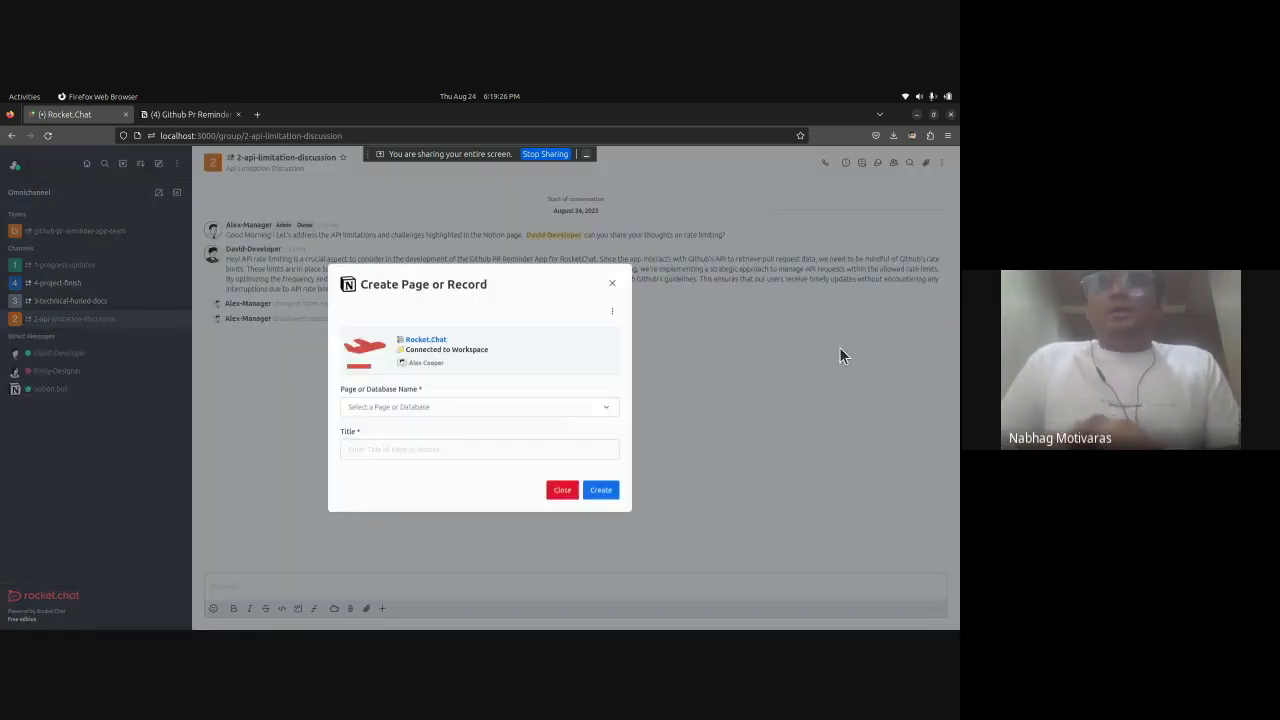
{"action": "left_click", "coordinate": [520, 404]}
{"action": "type", "text": "Git"}
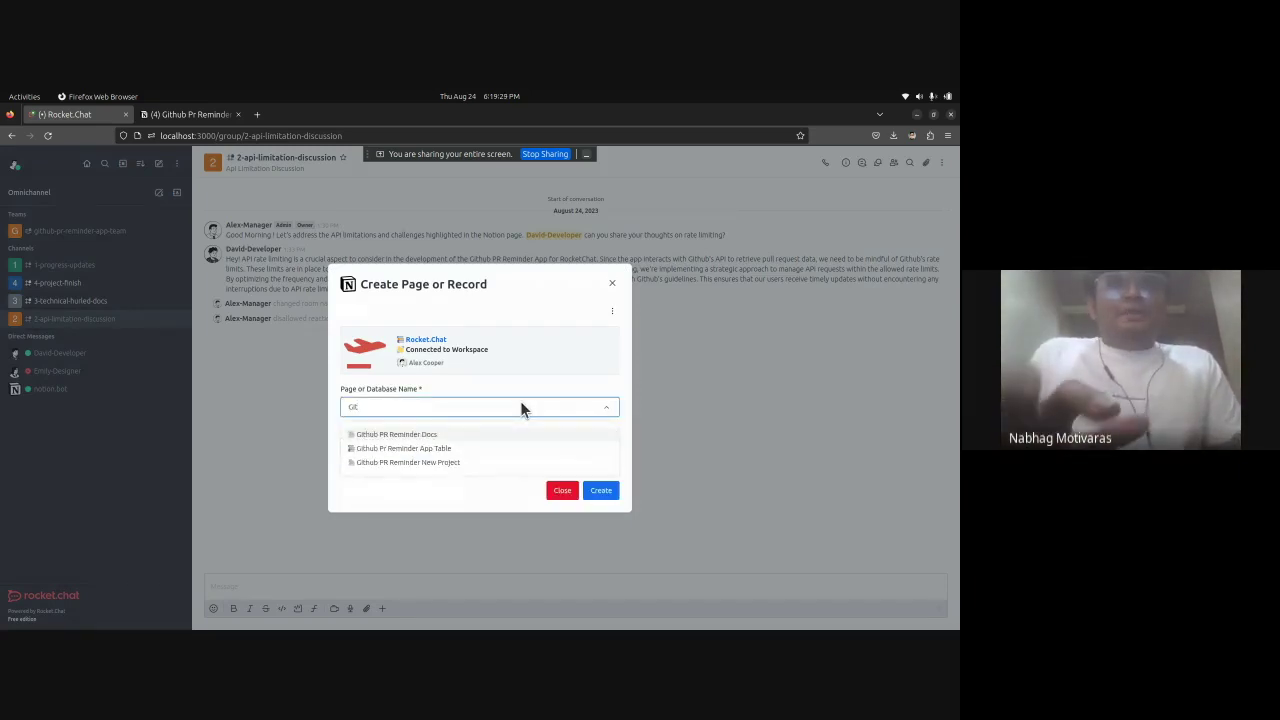
{"action": "left_click", "coordinate": [482, 434]}
{"action": "left_click", "coordinate": [433, 452]}
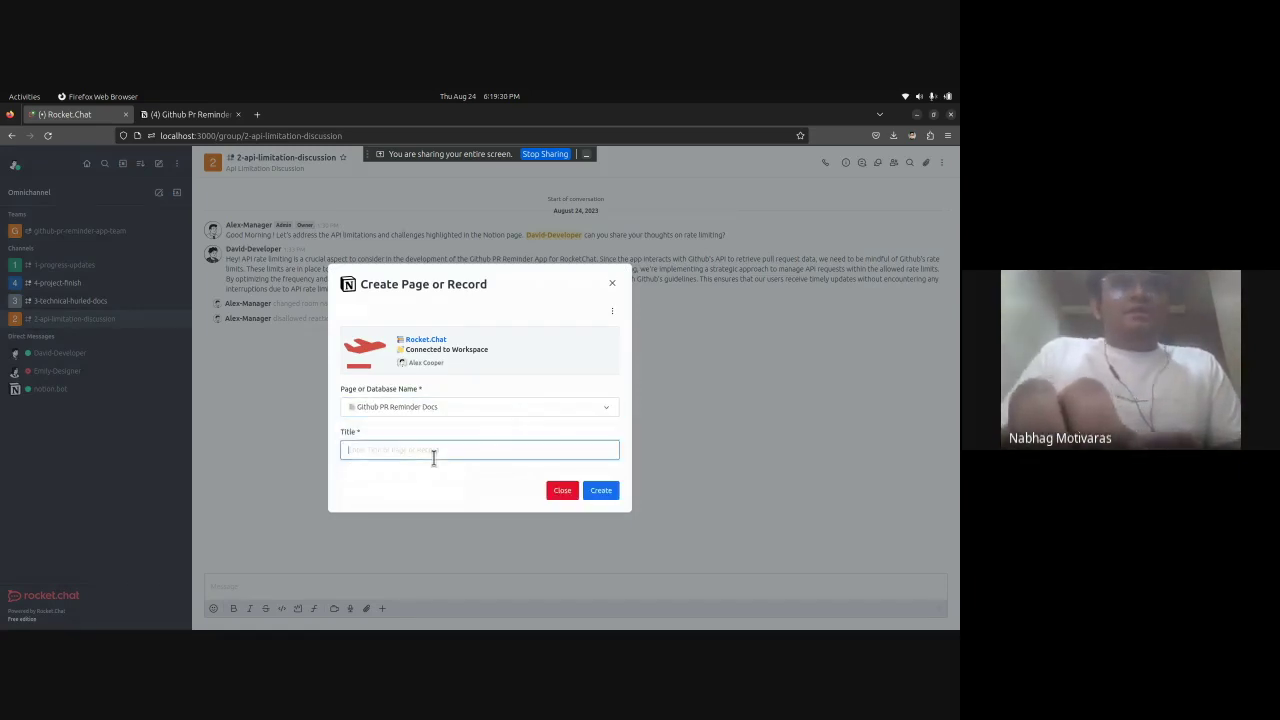
{"action": "type", "text": "Sl"}
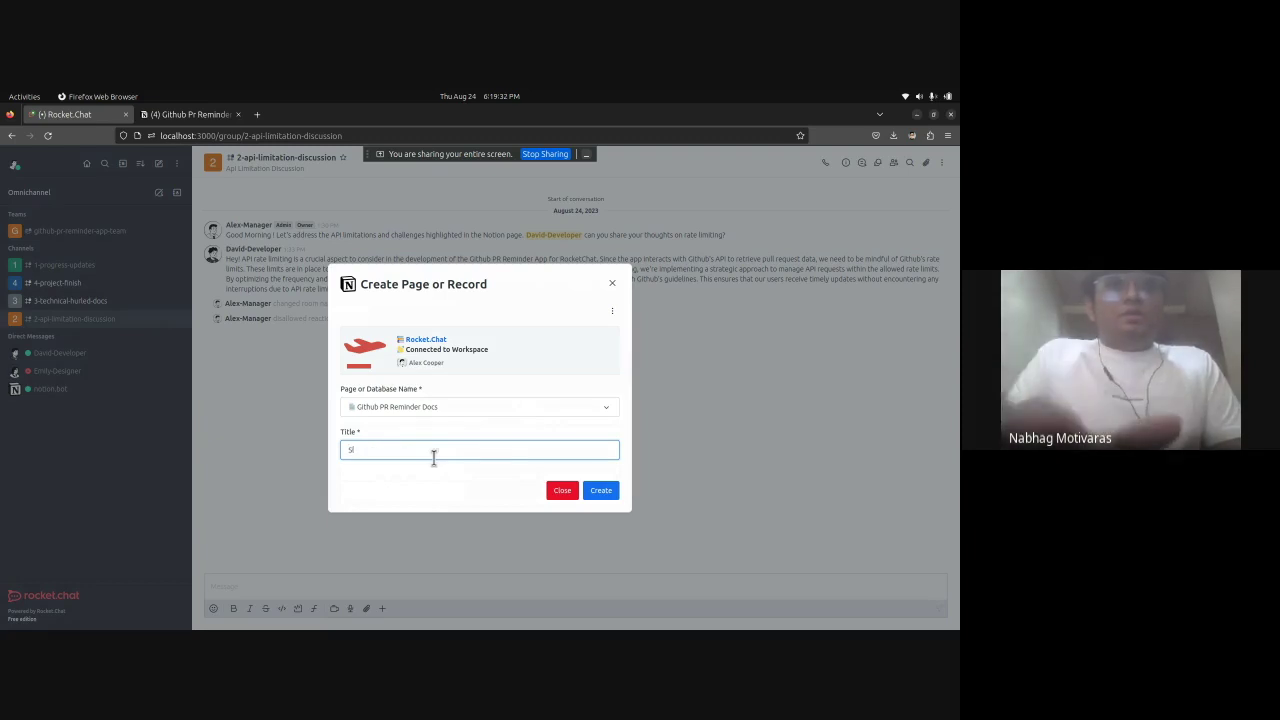
{"action": "type", "text": "lution API Limi"}
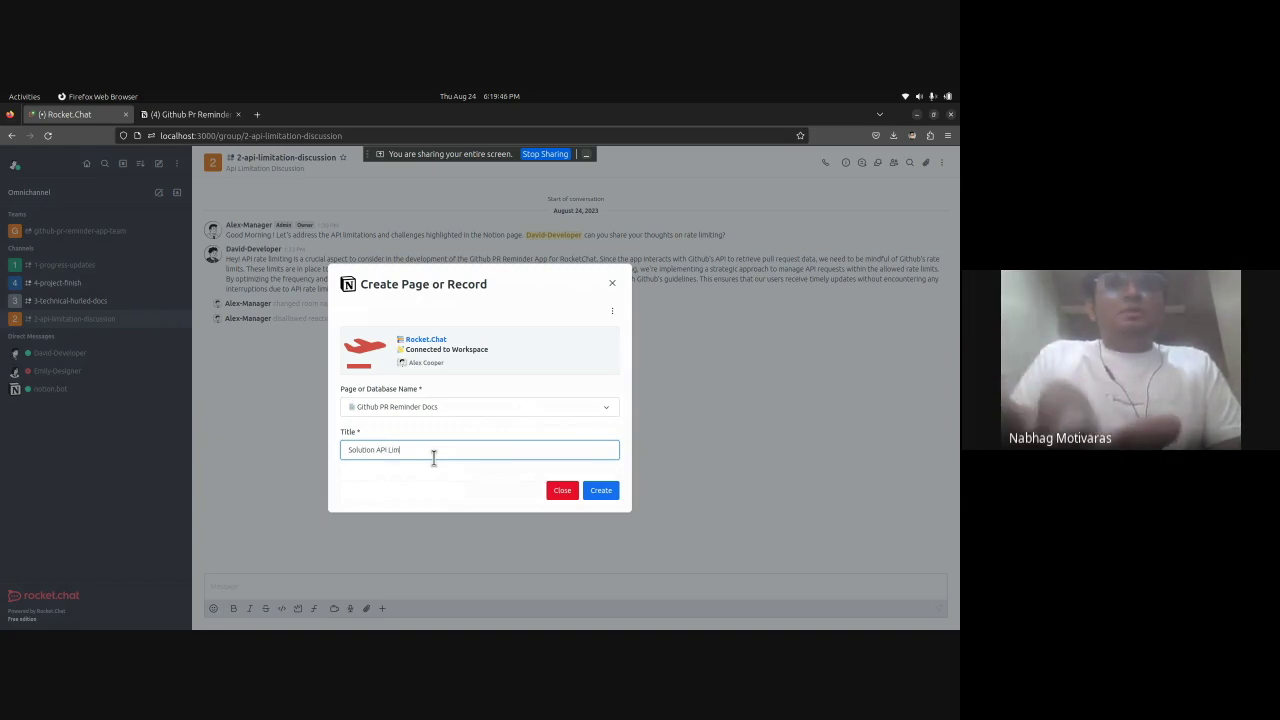
{"action": "key", "text": "BackSpace"}
{"action": "key", "text": "BackSpace"}
{"action": "key", "text": "BackSpace"}
{"action": "type", "text": "Rate Limiting"}
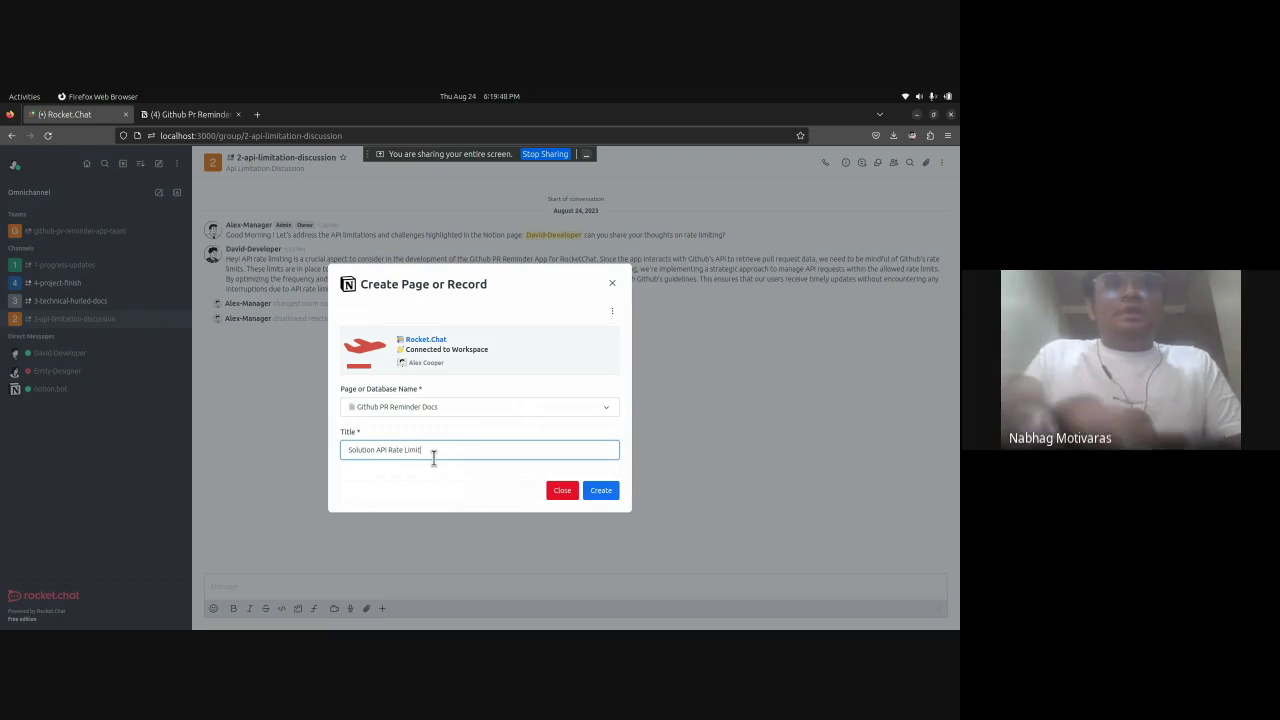
{"action": "left_click", "coordinate": [600, 491]}
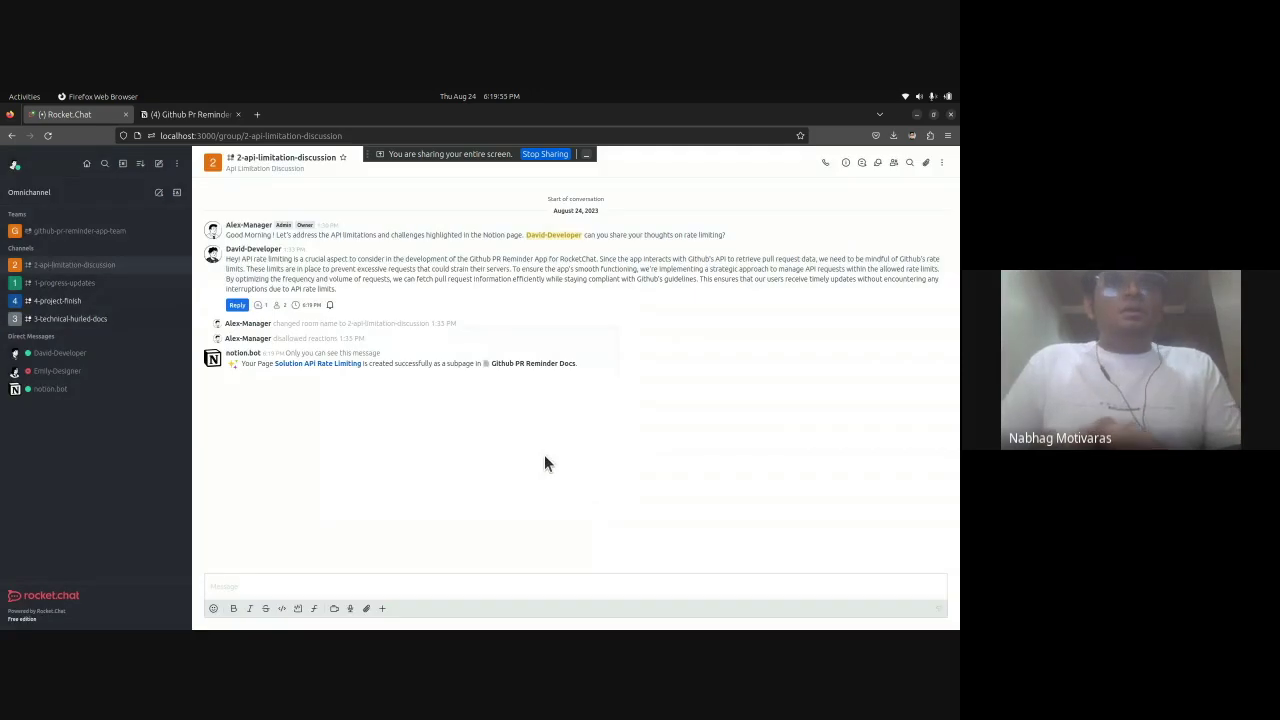
Step: Open the rate limiting message's thread, view the linked Solution API Rate Limiting page in Notion, and return to Rocket.Chat
{"action": "left_click", "coordinate": [260, 304]}
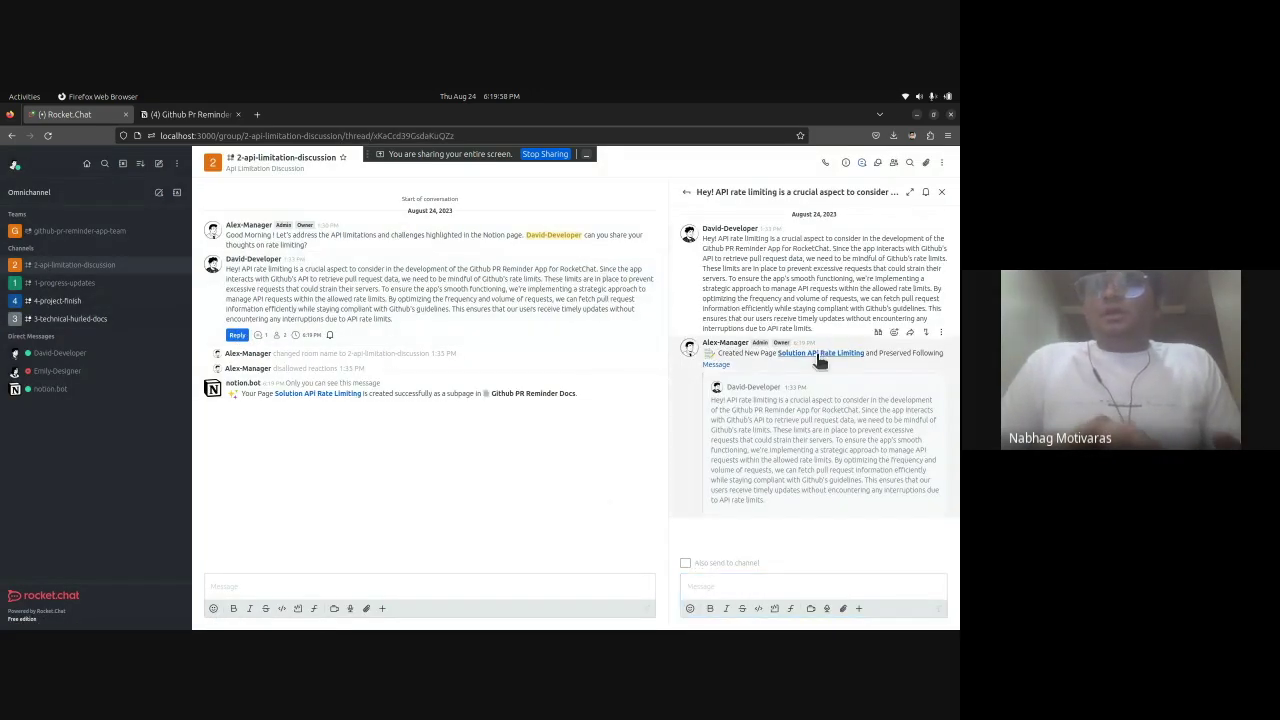
{"action": "left_click", "coordinate": [818, 354]}
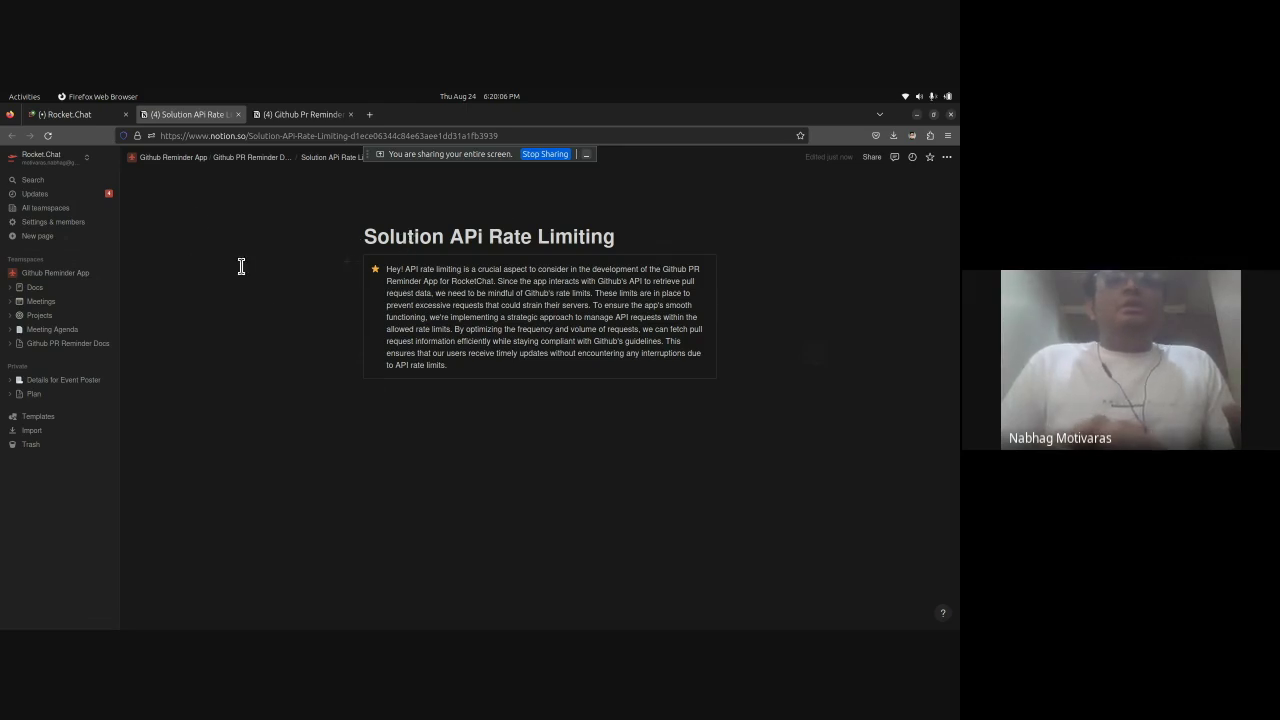
{"action": "left_click", "coordinate": [85, 114]}
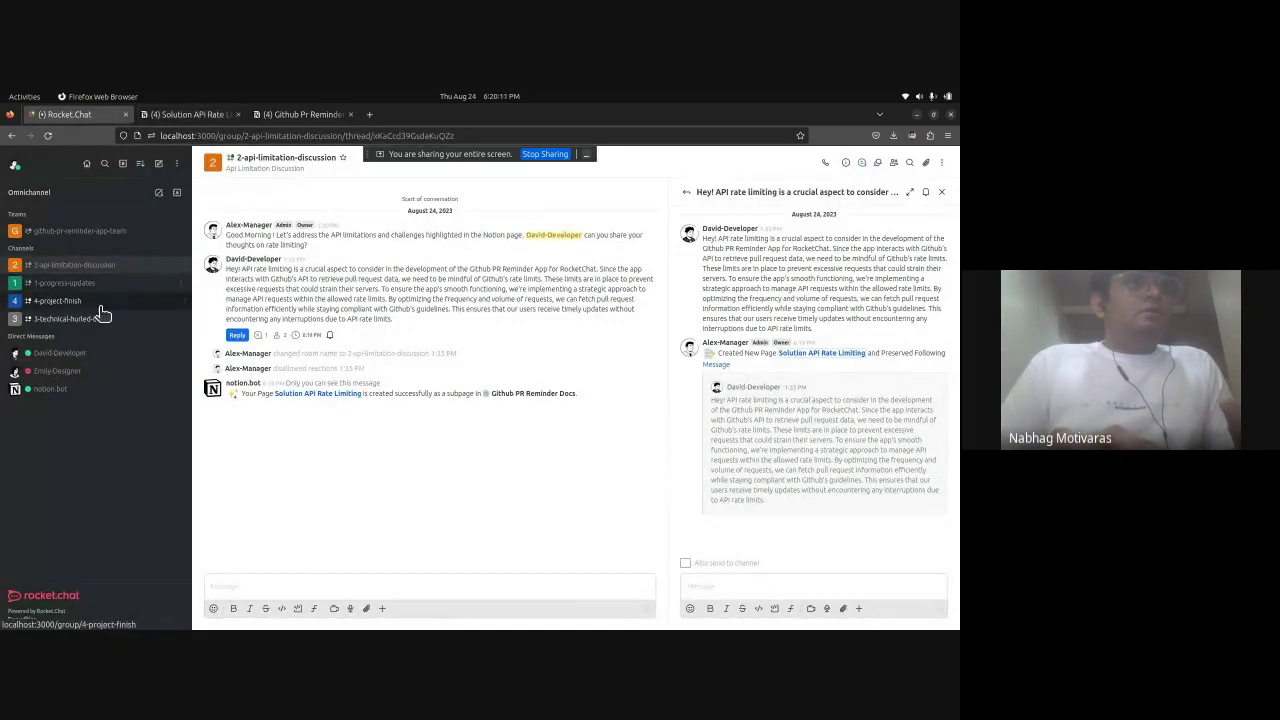
Step: Open the 3-technical-hurled-docs channel and read the manager's question about documenting the rate limiting solution
{"action": "left_click", "coordinate": [96, 322]}
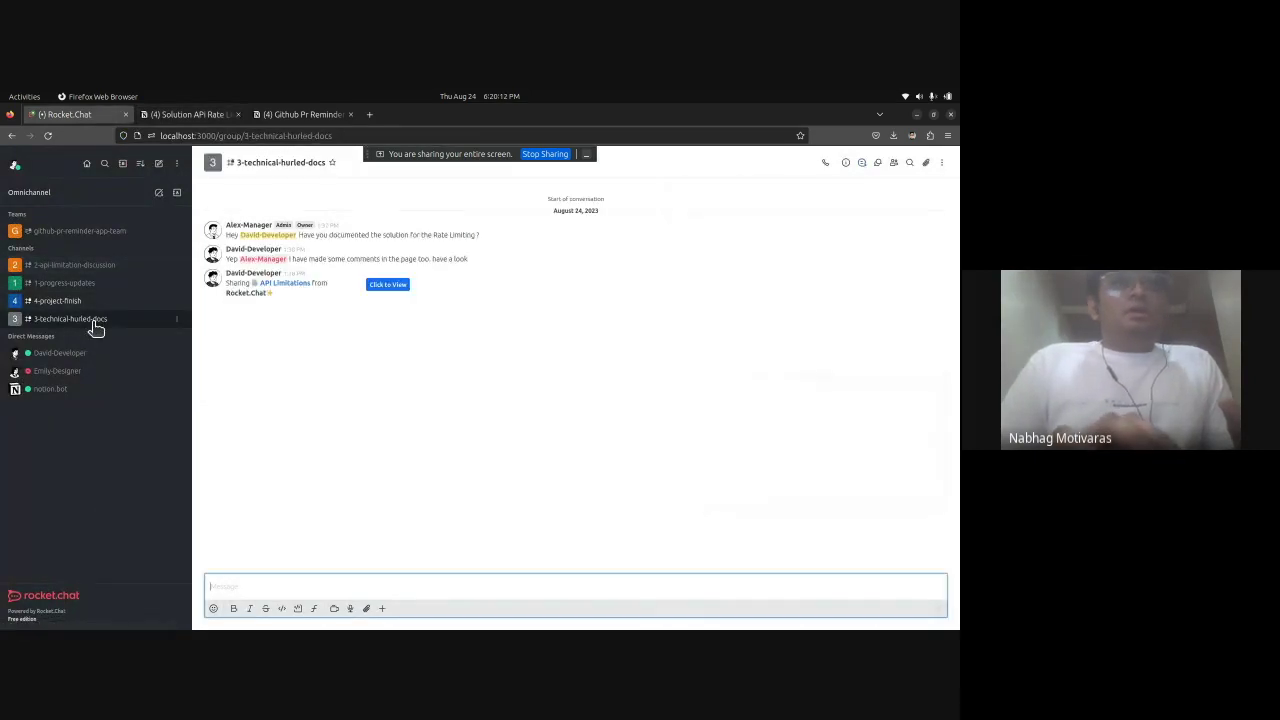
{"action": "triple_click", "coordinate": [347, 233]}
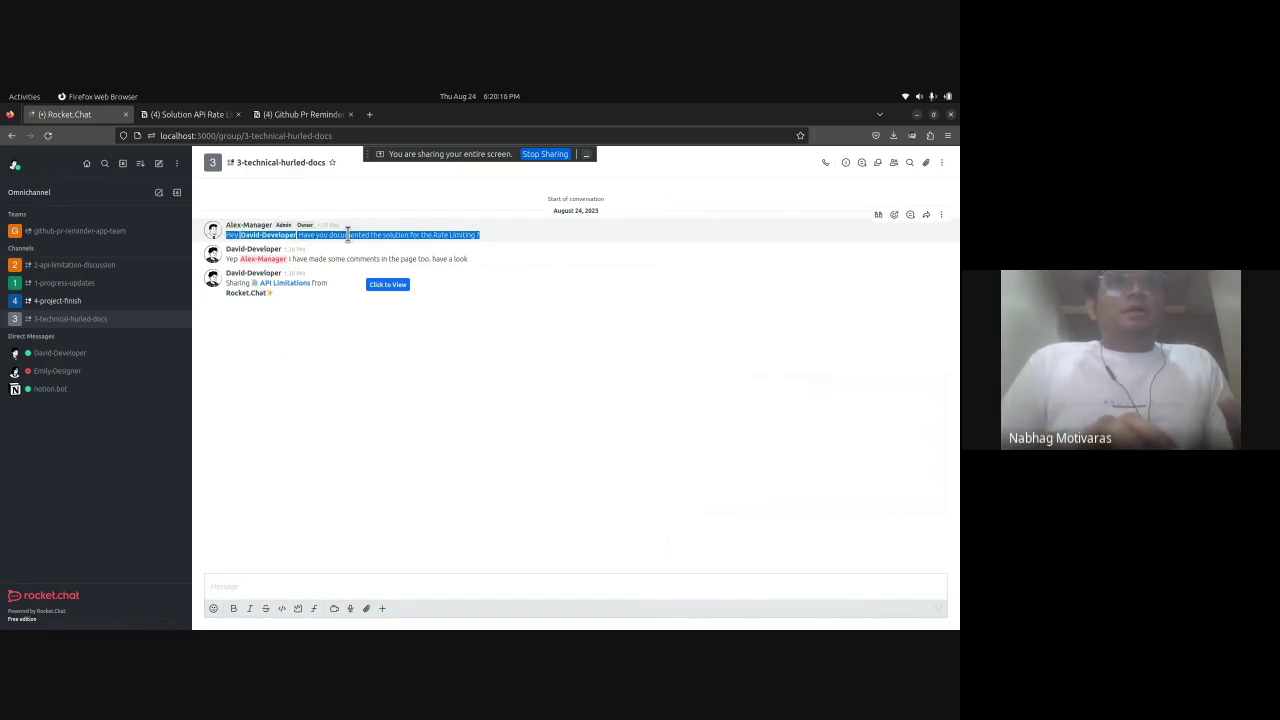
{"action": "left_click", "coordinate": [347, 233]}
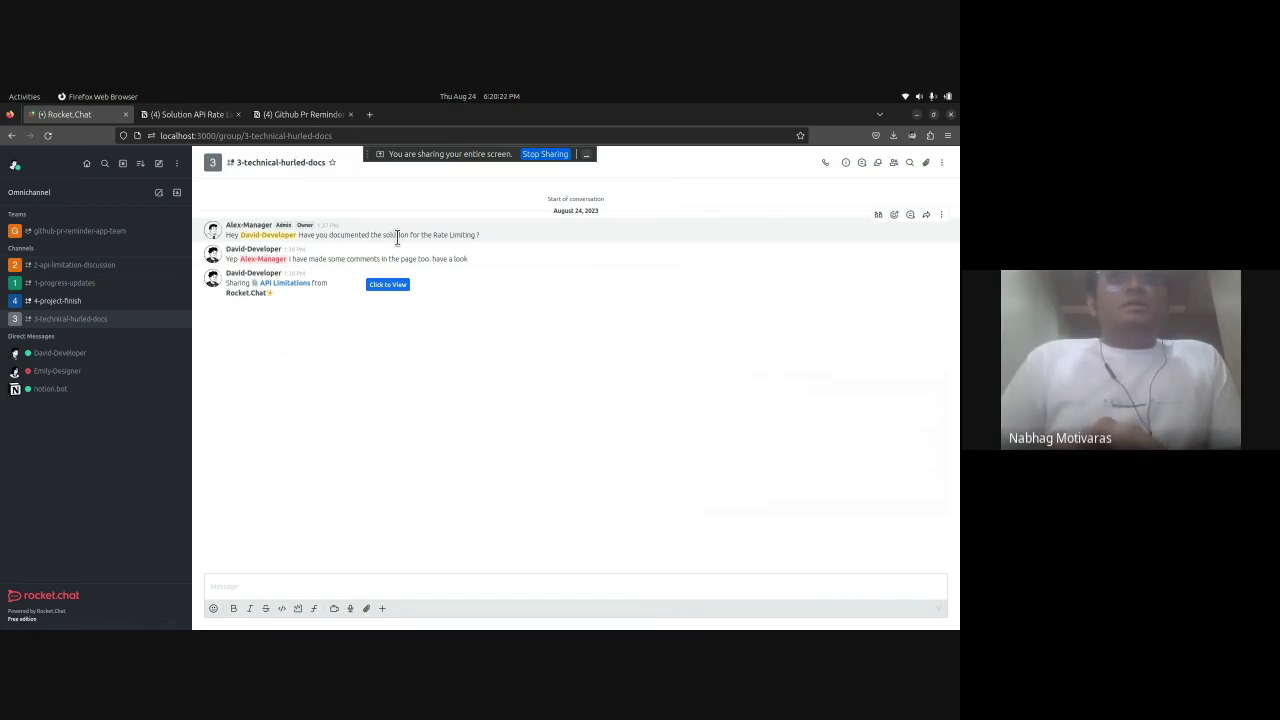
{"action": "triple_click", "coordinate": [397, 237]}
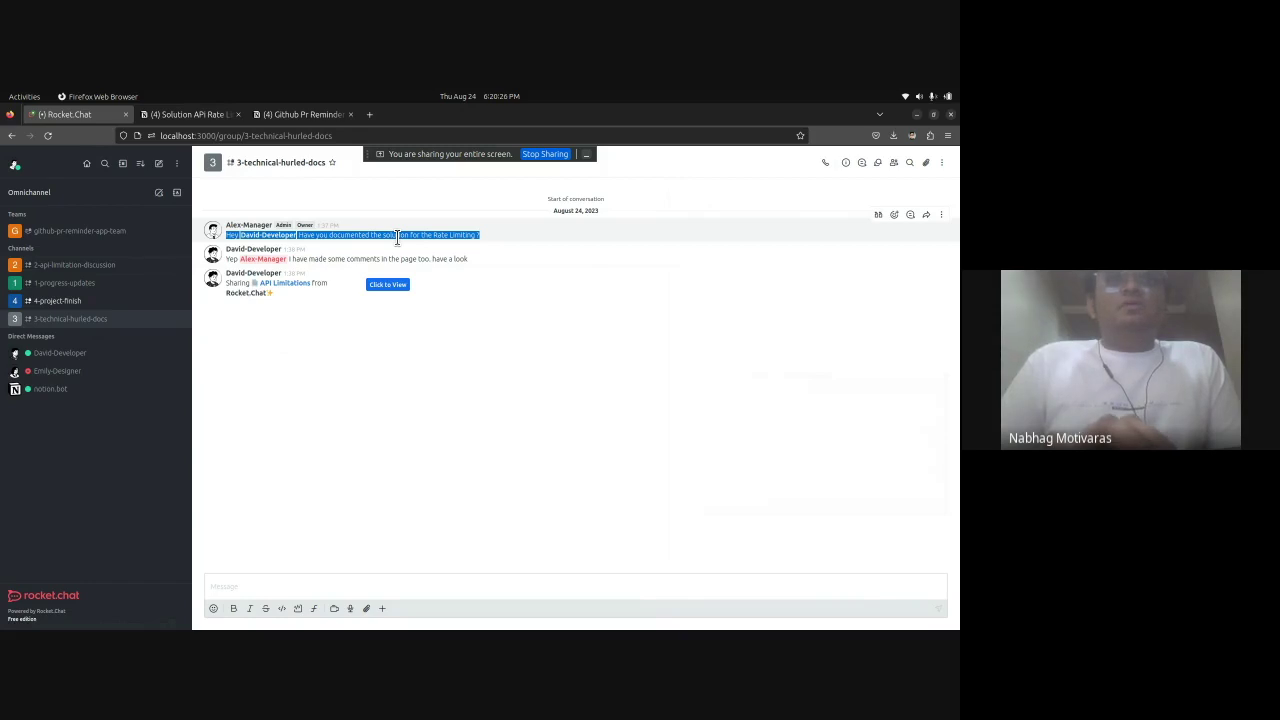
{"action": "left_click", "coordinate": [347, 448]}
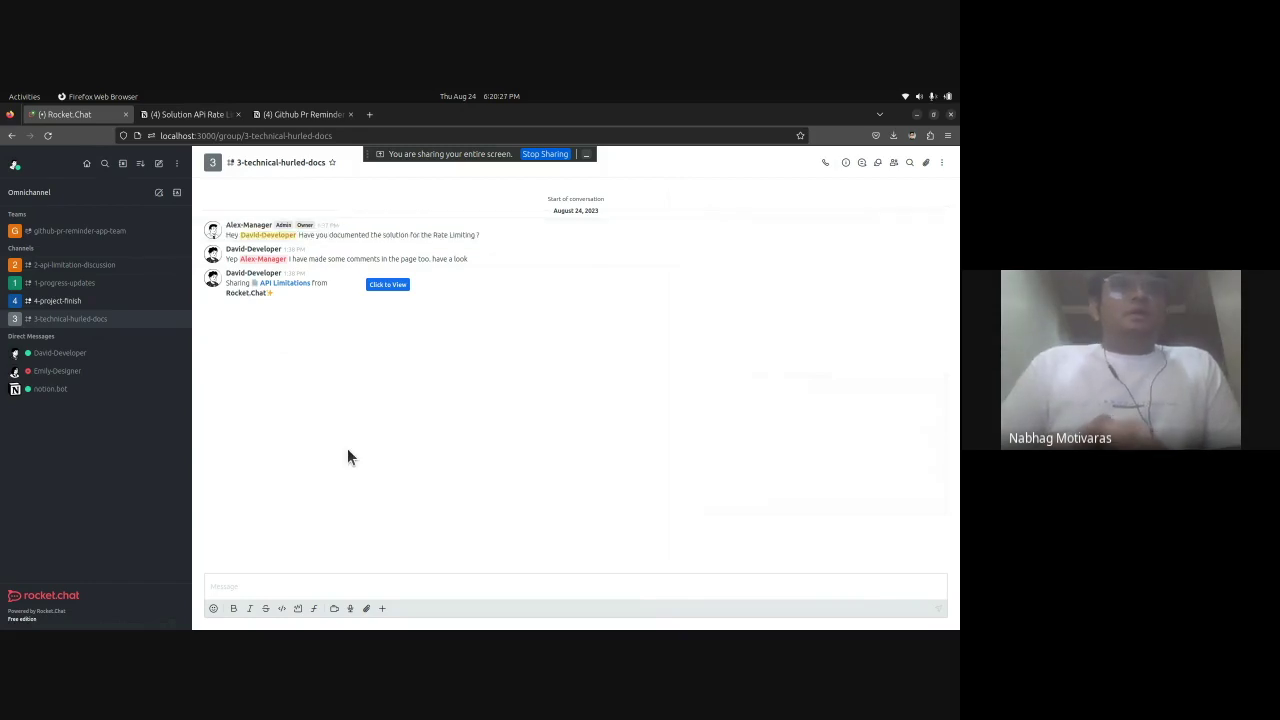
Step: Run /notion comment in the 3-technical-hurled-docs channel and load the comments of the API Limitations page
{"action": "left_click", "coordinate": [301, 588]}
{"action": "type", "text": "/hotion"}
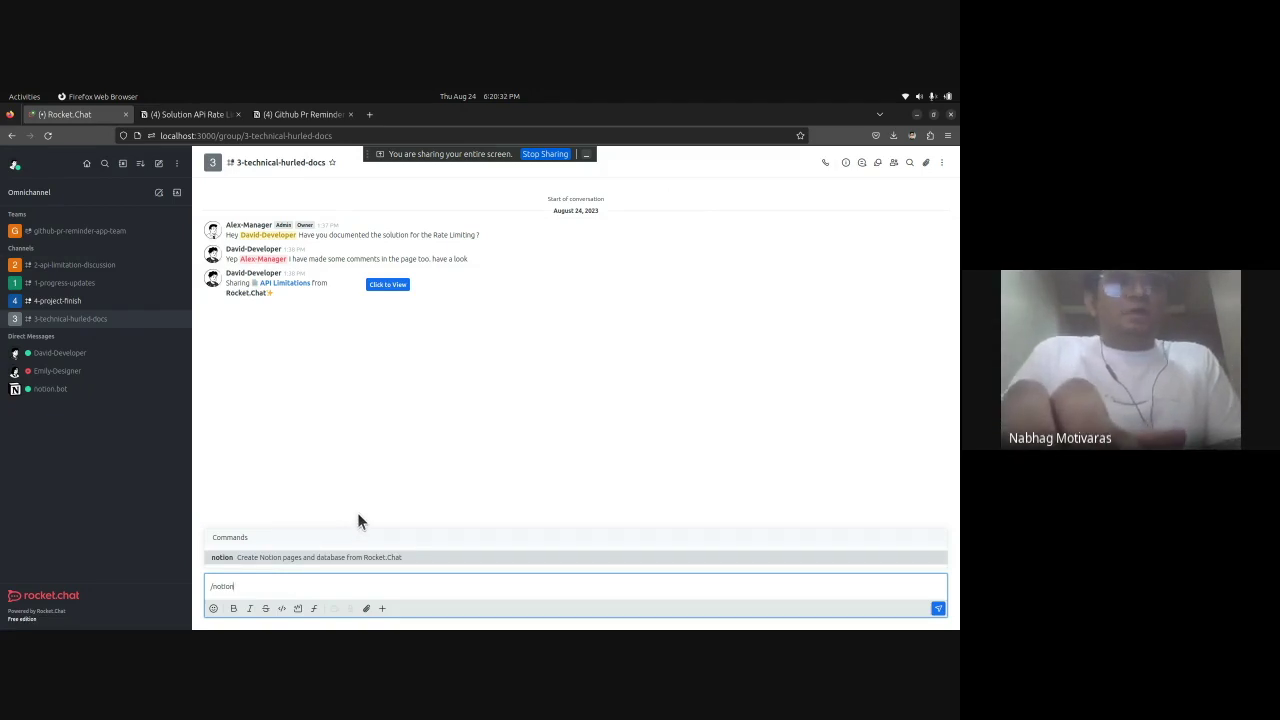
{"action": "type", "text": " comment"}
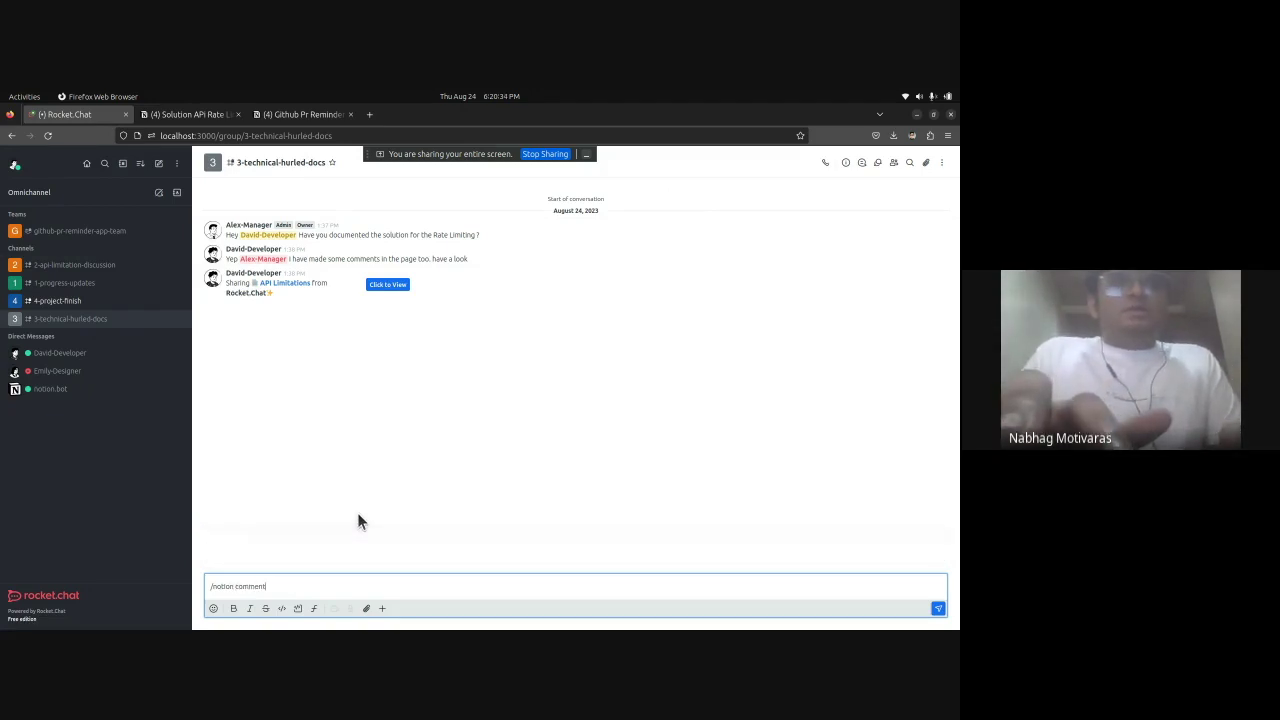
{"action": "key", "text": "Return"}
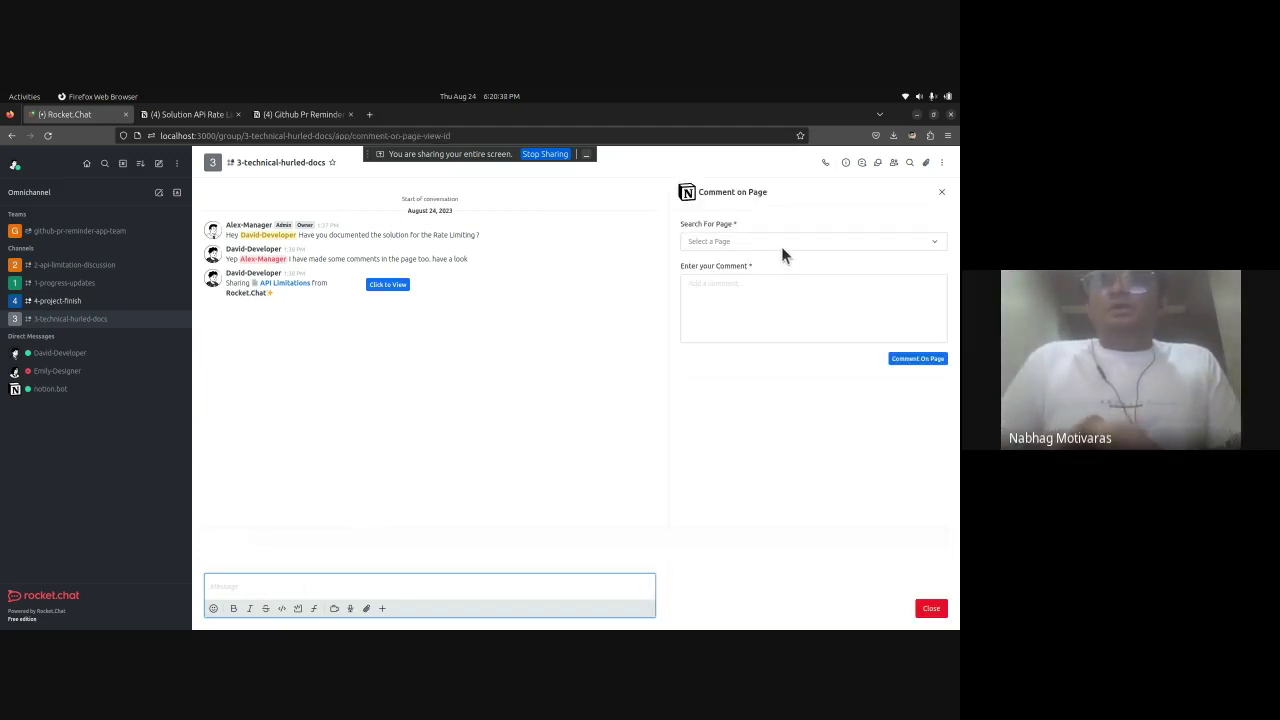
{"action": "left_click", "coordinate": [781, 246]}
{"action": "type", "text": "API Lim"}
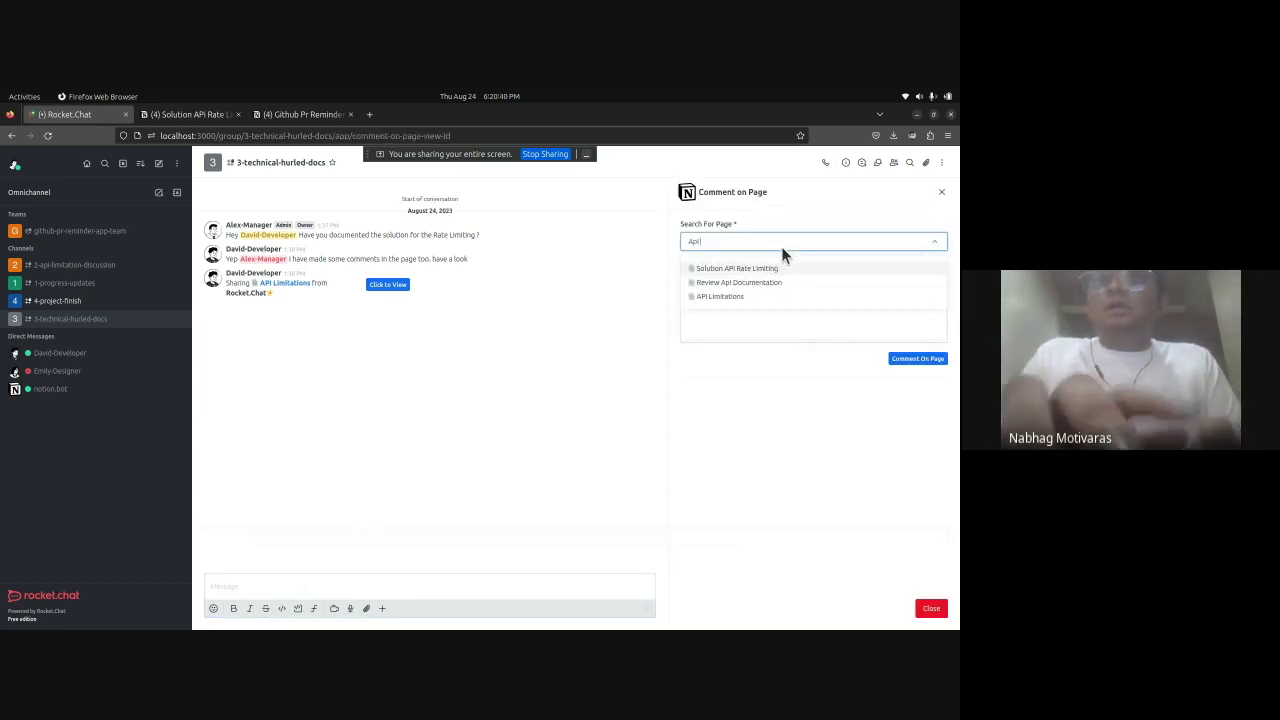
{"action": "key", "text": "Return"}
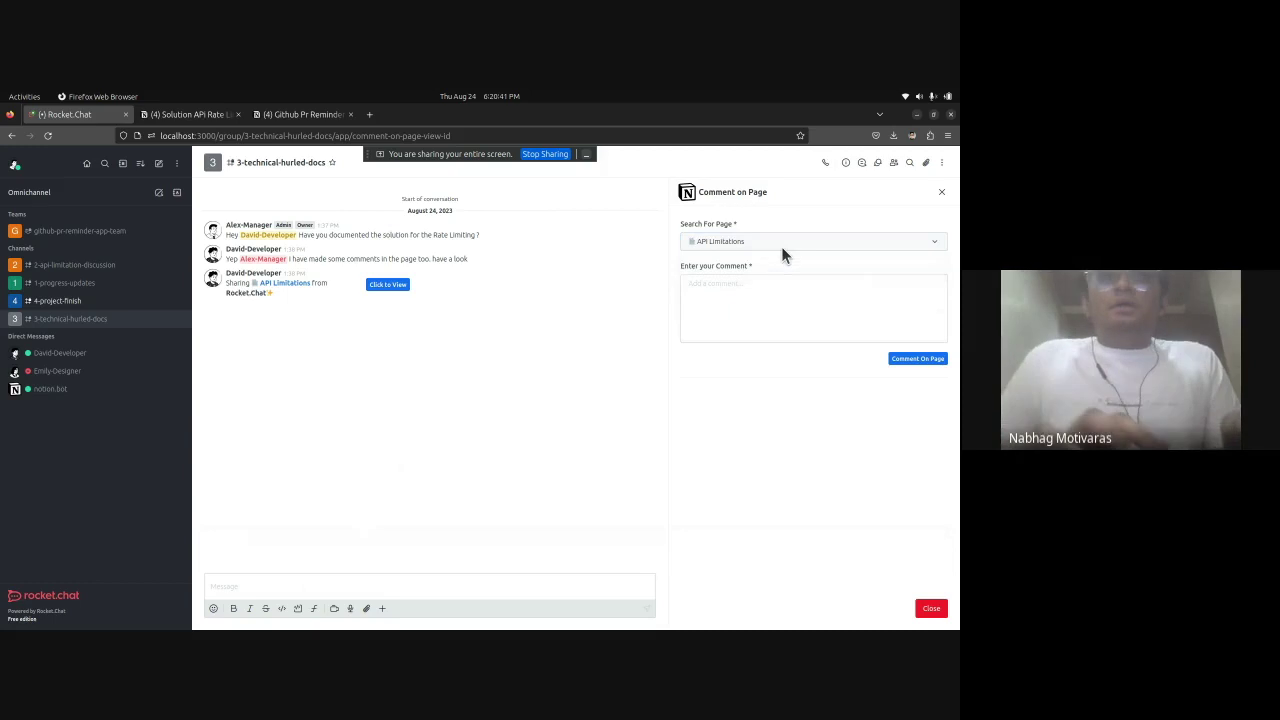
{"action": "left_click", "coordinate": [749, 293]}
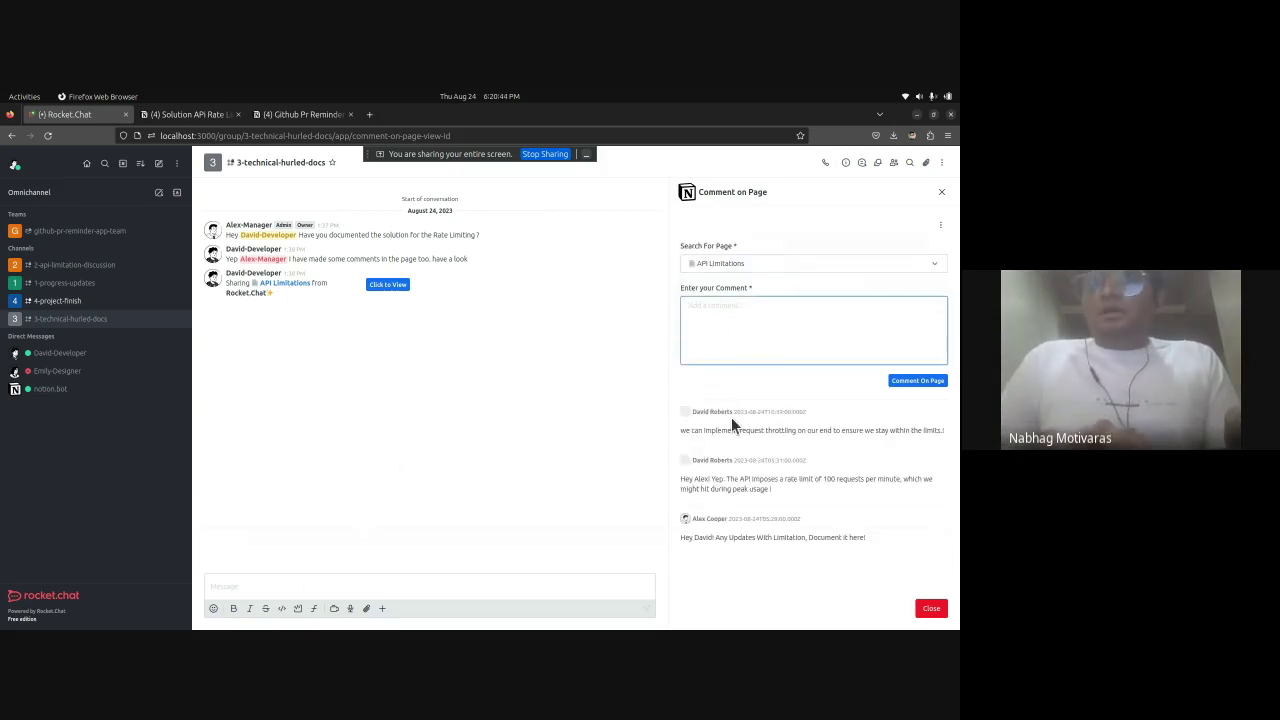
Step: Read the developer's newest comment about request throttling on the API Limitations page, and close the page comments
{"action": "triple_click", "coordinate": [721, 431]}
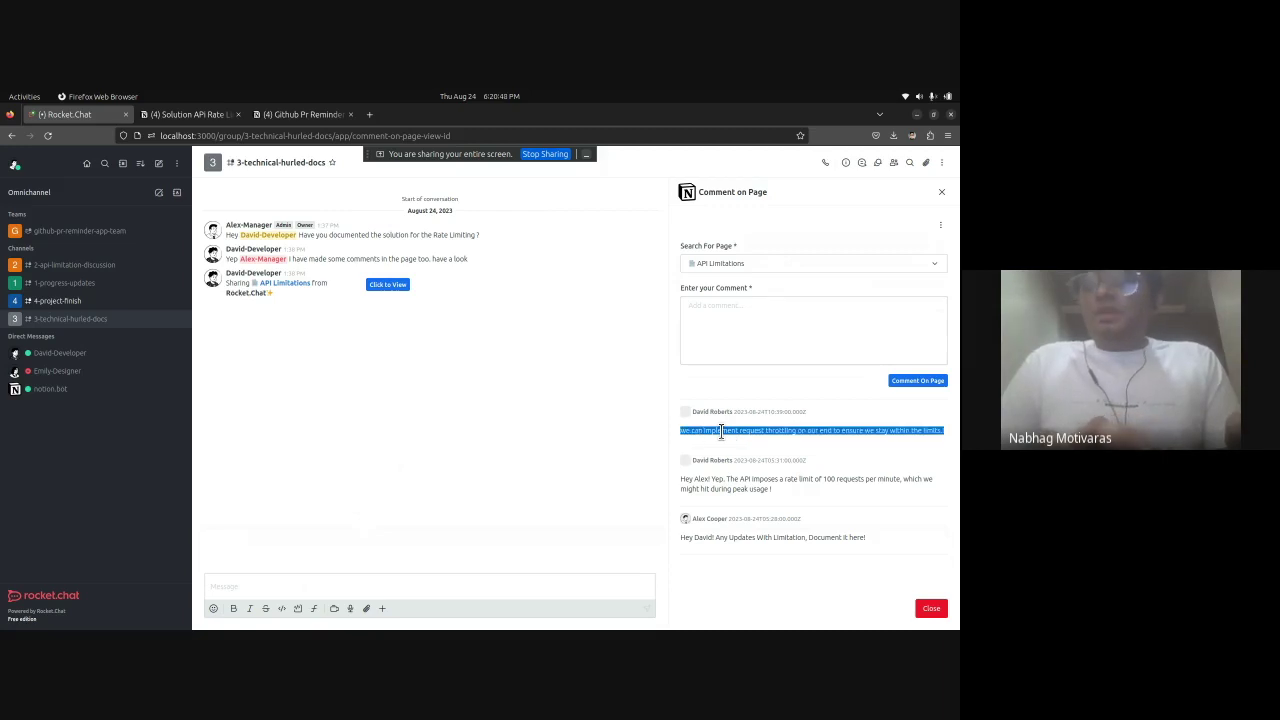
{"action": "left_click", "coordinate": [721, 431]}
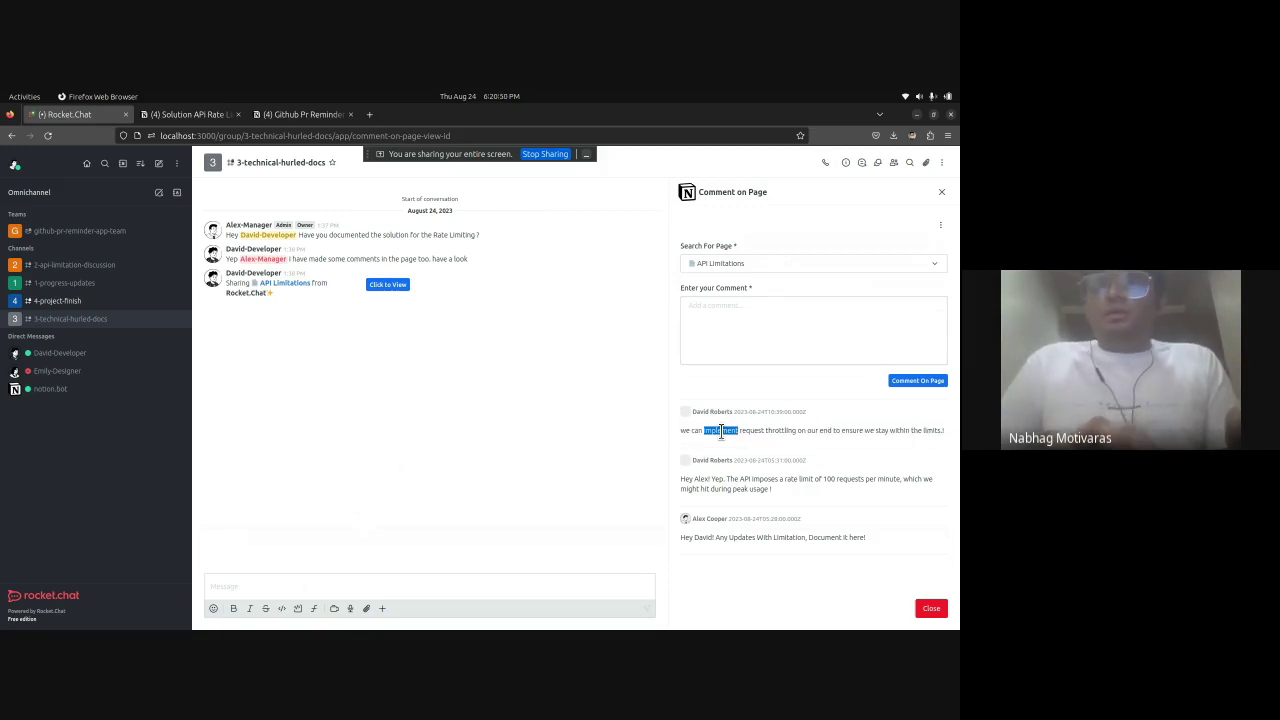
{"action": "triple_click", "coordinate": [721, 431]}
{"action": "left_click", "coordinate": [721, 431]}
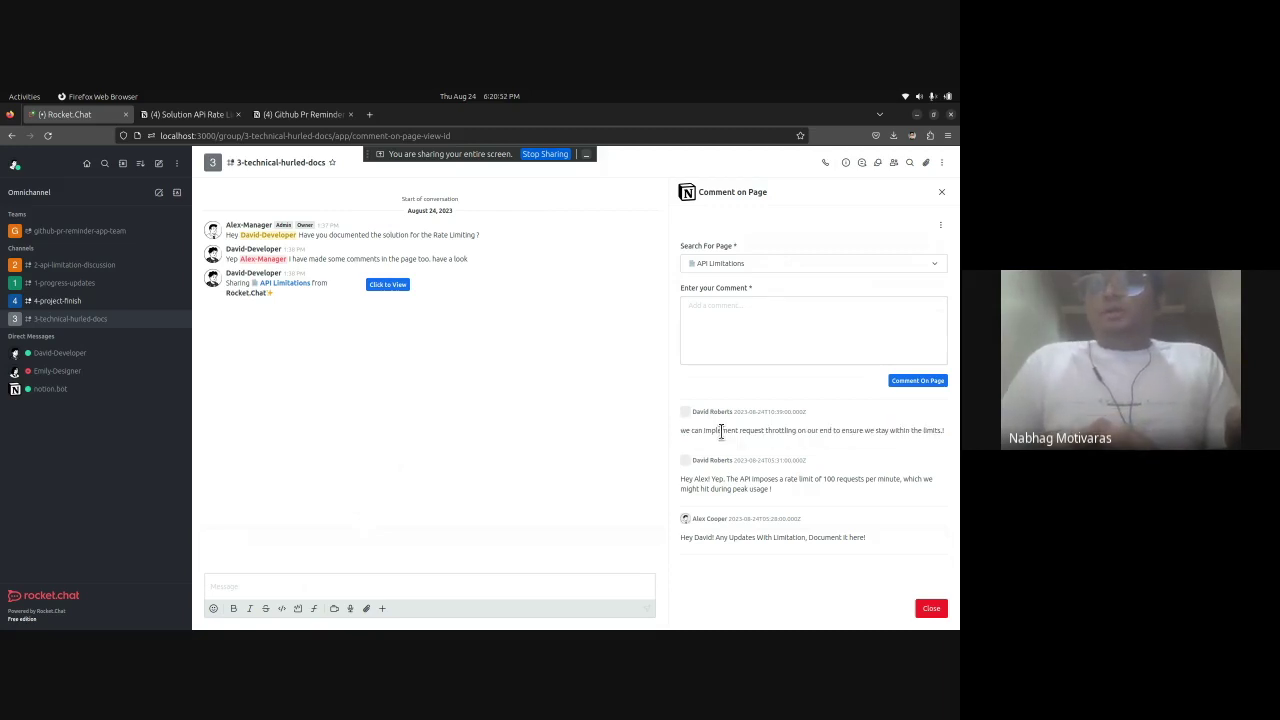
{"action": "left_click", "coordinate": [941, 195]}
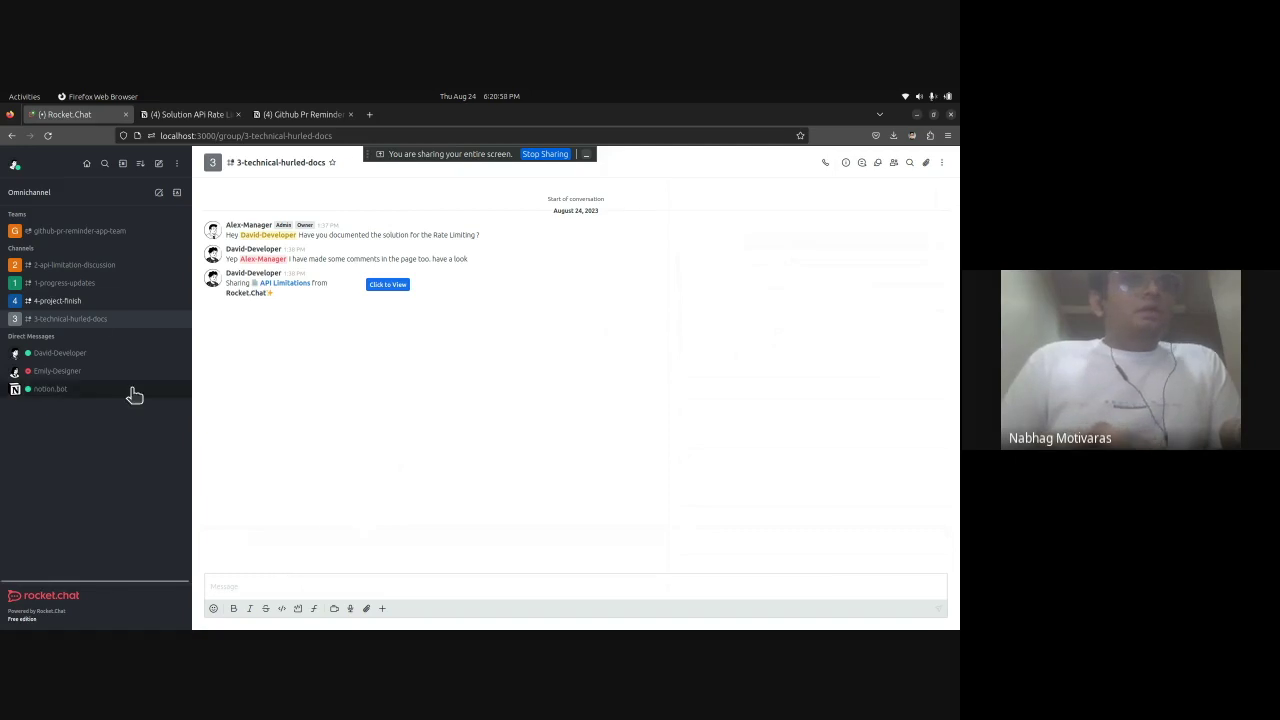
Step: Open the 4-project-finish channel, run /notion ws, and change the connected Notion workspace to the personal workspace
{"action": "left_click", "coordinate": [90, 304]}
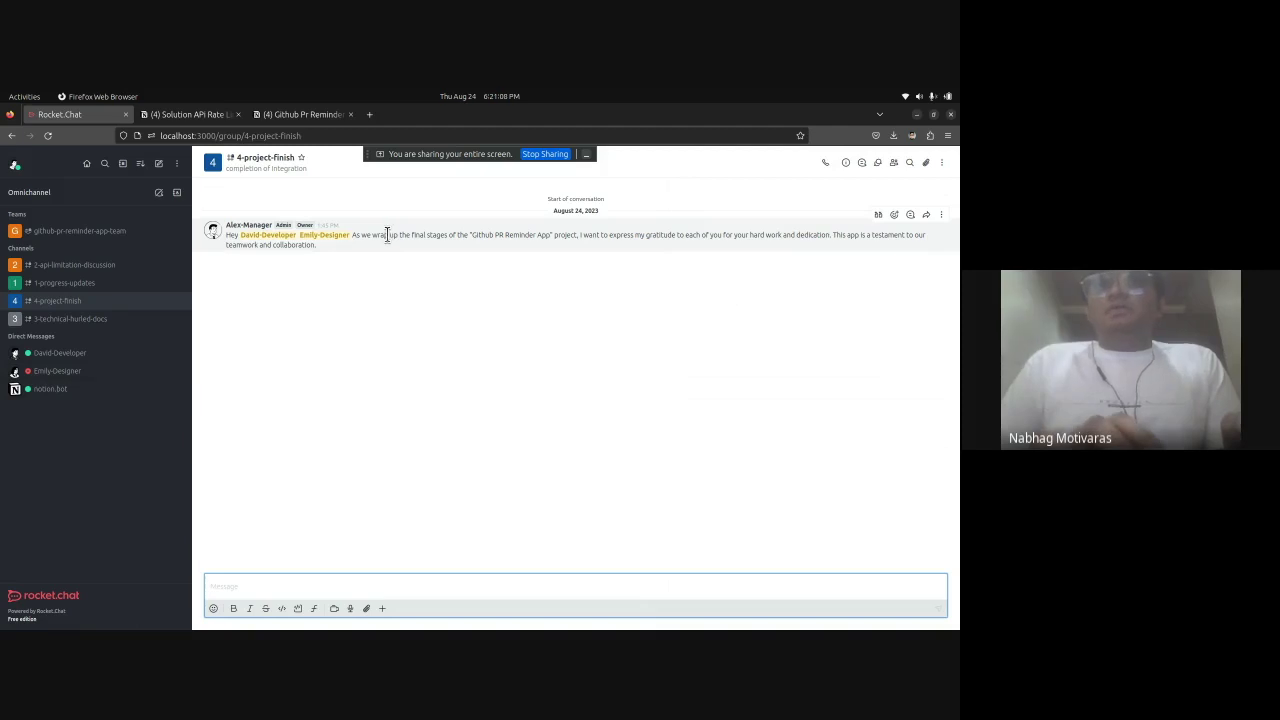
{"action": "type", "text": "/notion x"}
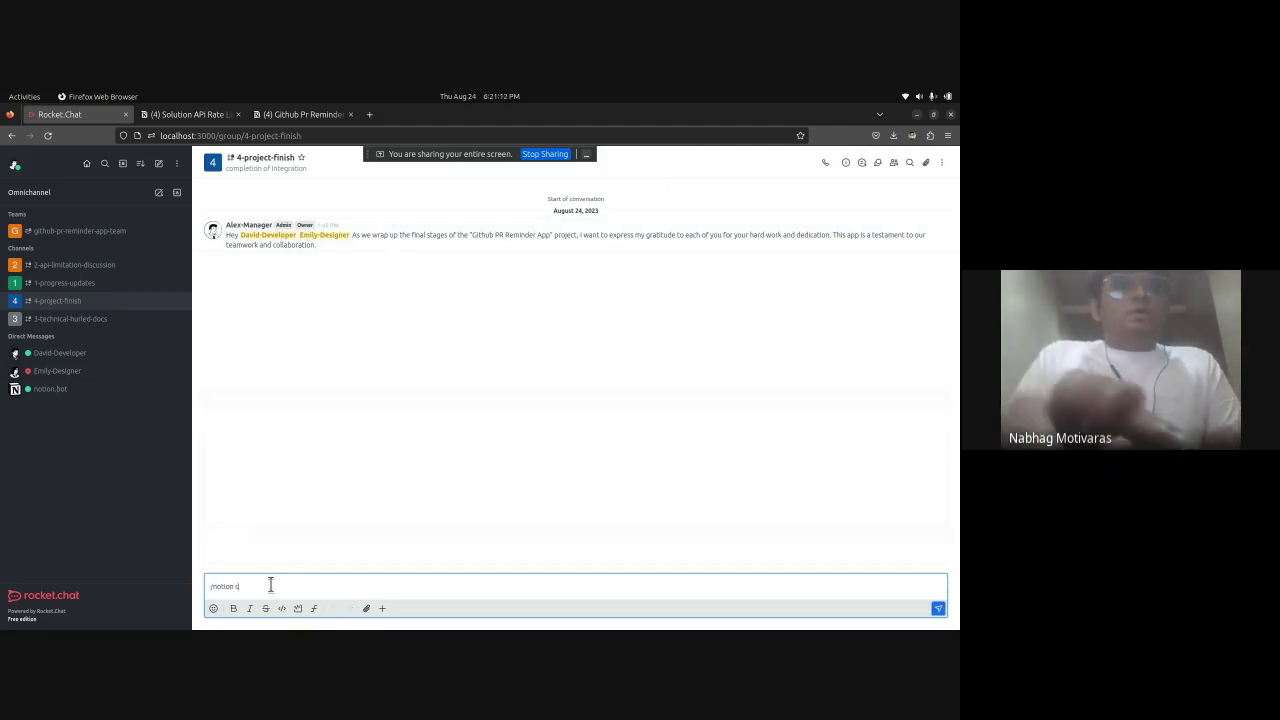
{"action": "key", "text": "BackSpace"}
{"action": "type", "text": "ws"}
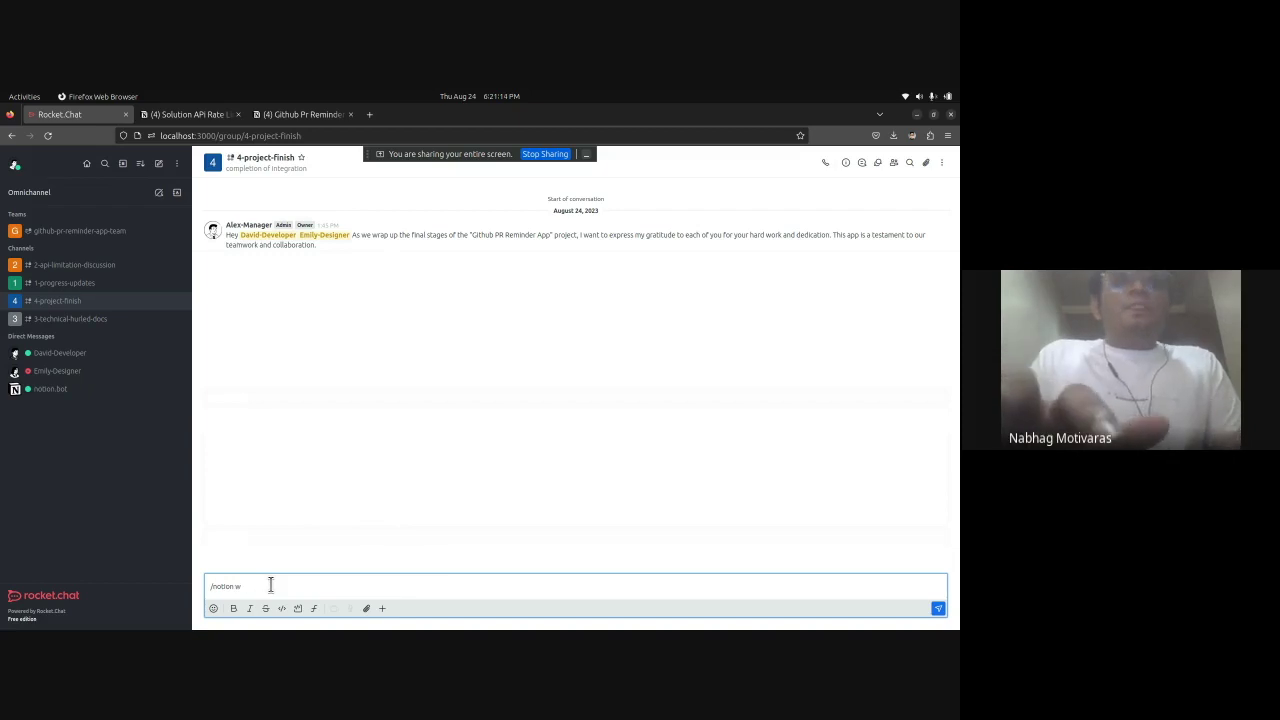
{"action": "key", "text": "Return"}
{"action": "left_click", "coordinate": [369, 419]}
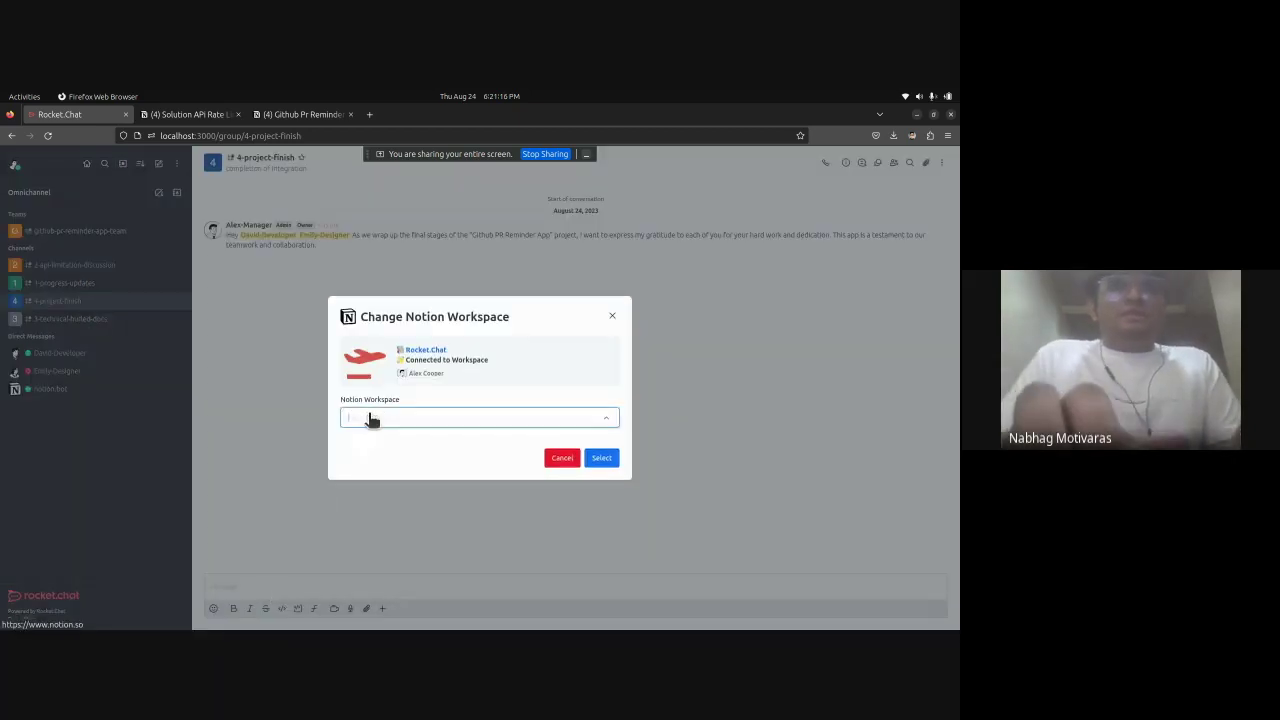
{"action": "type", "text": "R"}
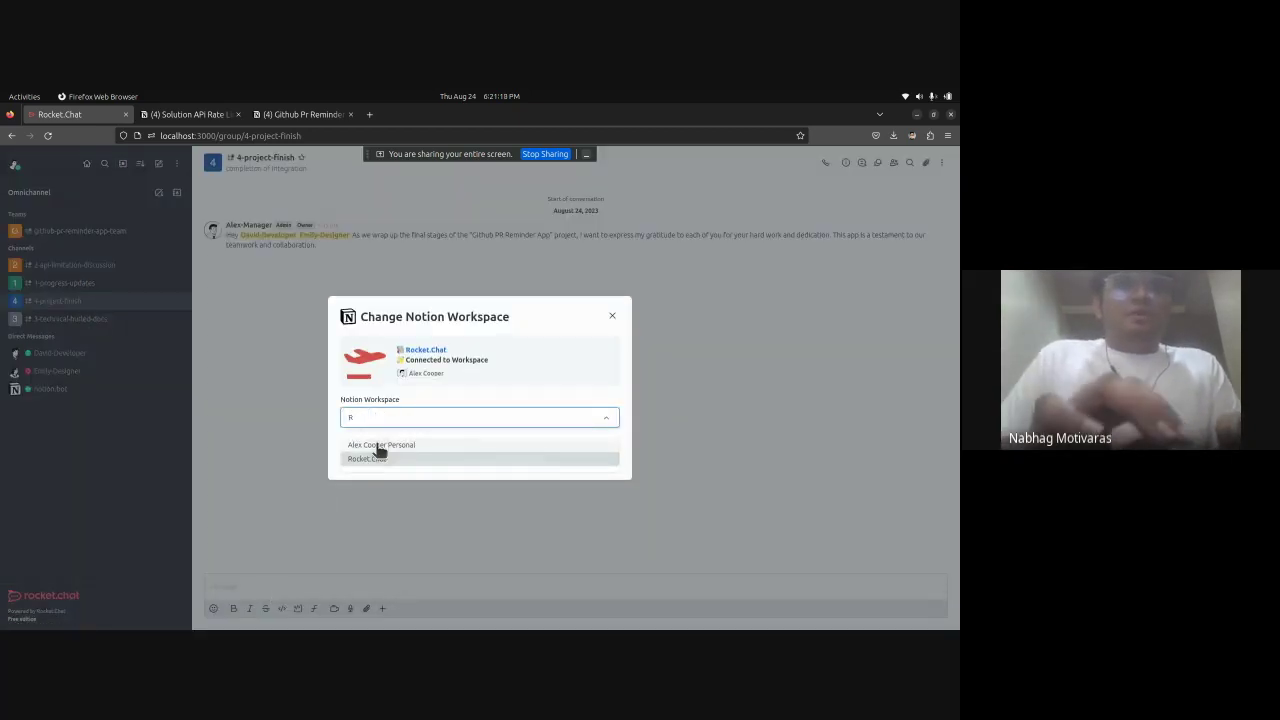
{"action": "left_click", "coordinate": [380, 446]}
{"action": "left_click", "coordinate": [601, 457]}
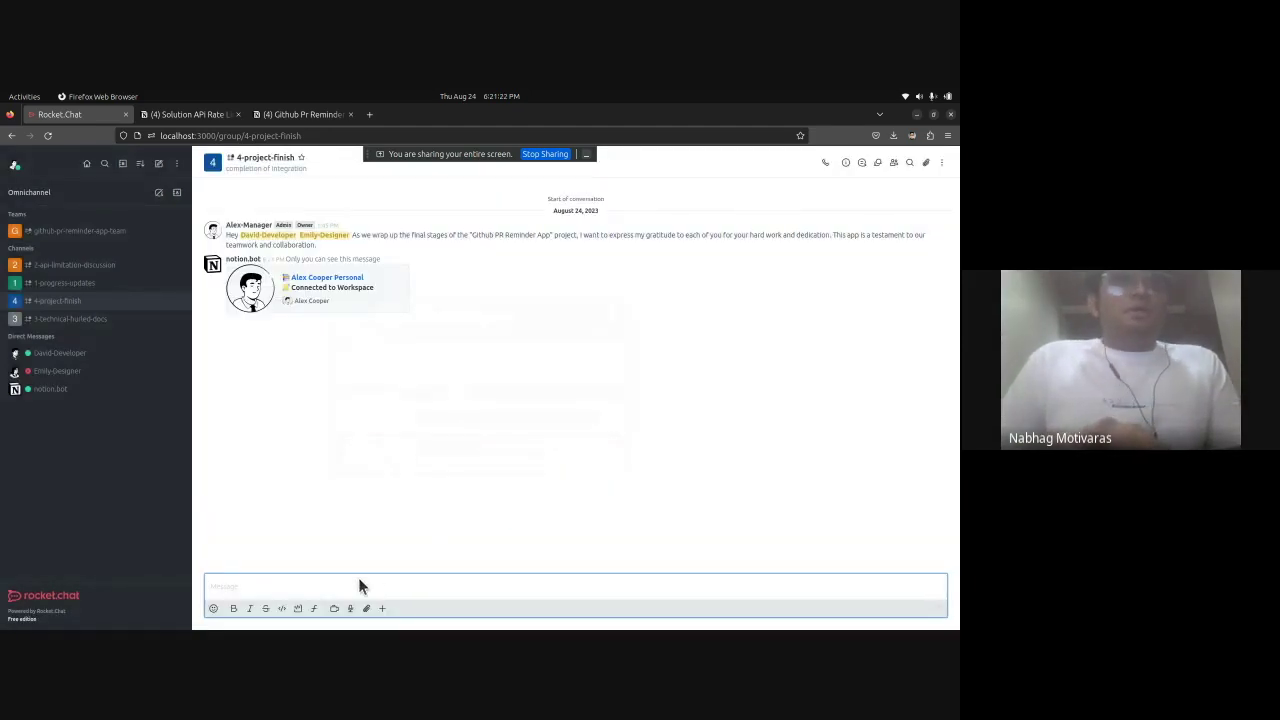
Step: Reopen the Notion workspace chooser in the 4-project-finish channel and change the connected workspace to Rocket.Chat
{"action": "type", "text": "/notonol"}
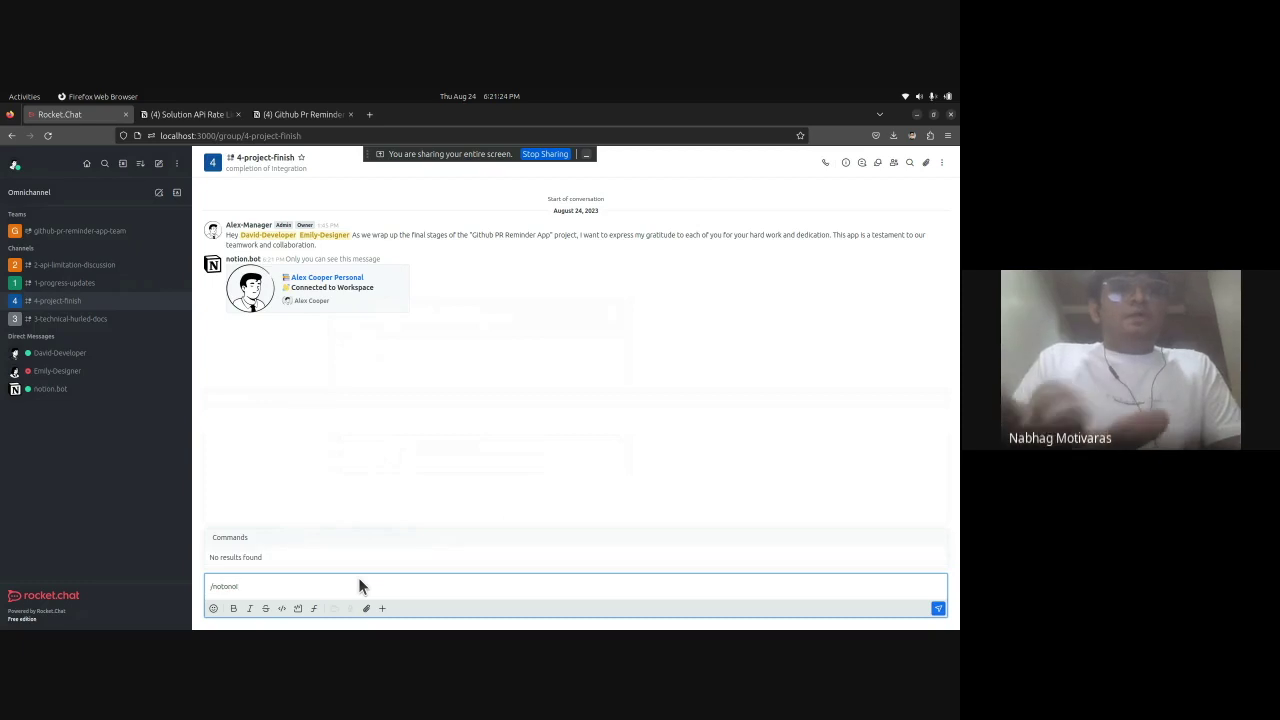
{"action": "key", "text": "BackSpace"}
{"action": "key", "text": "BackSpace"}
{"action": "key", "text": "BackSpace"}
{"action": "key", "text": "BackSpace"}
{"action": "type", "text": "ion d"}
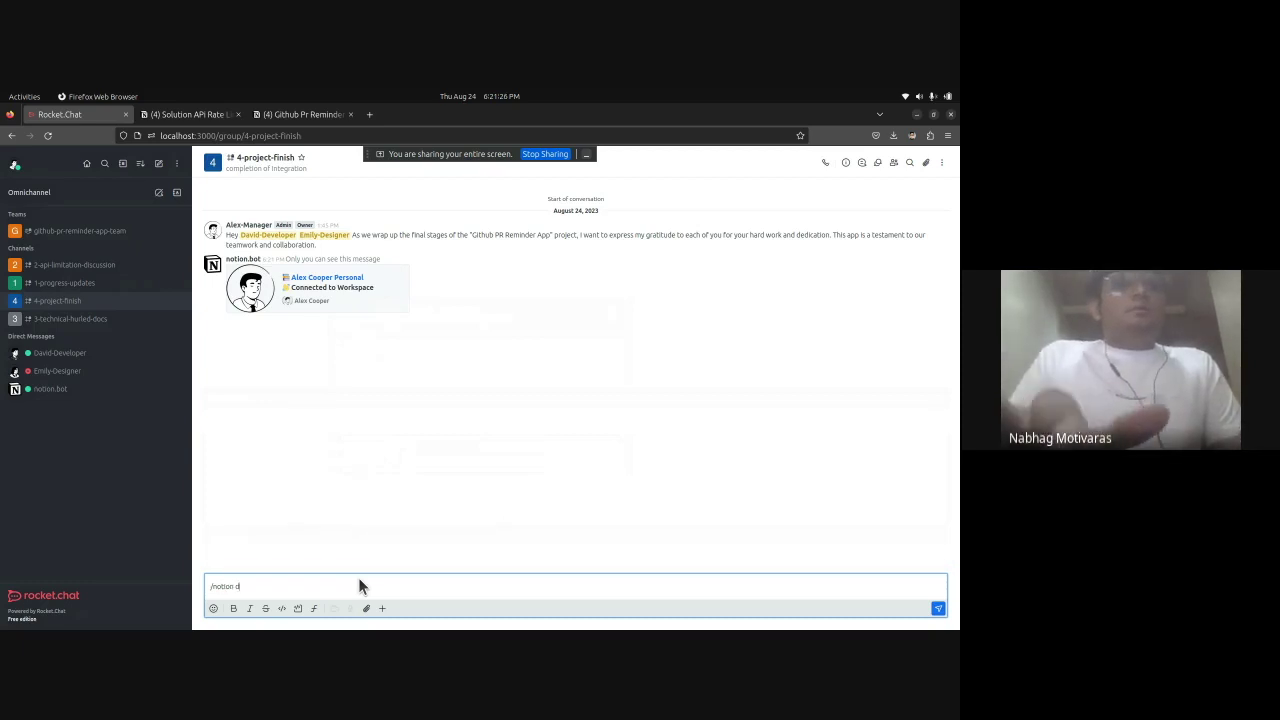
{"action": "key", "text": "BackSpace"}
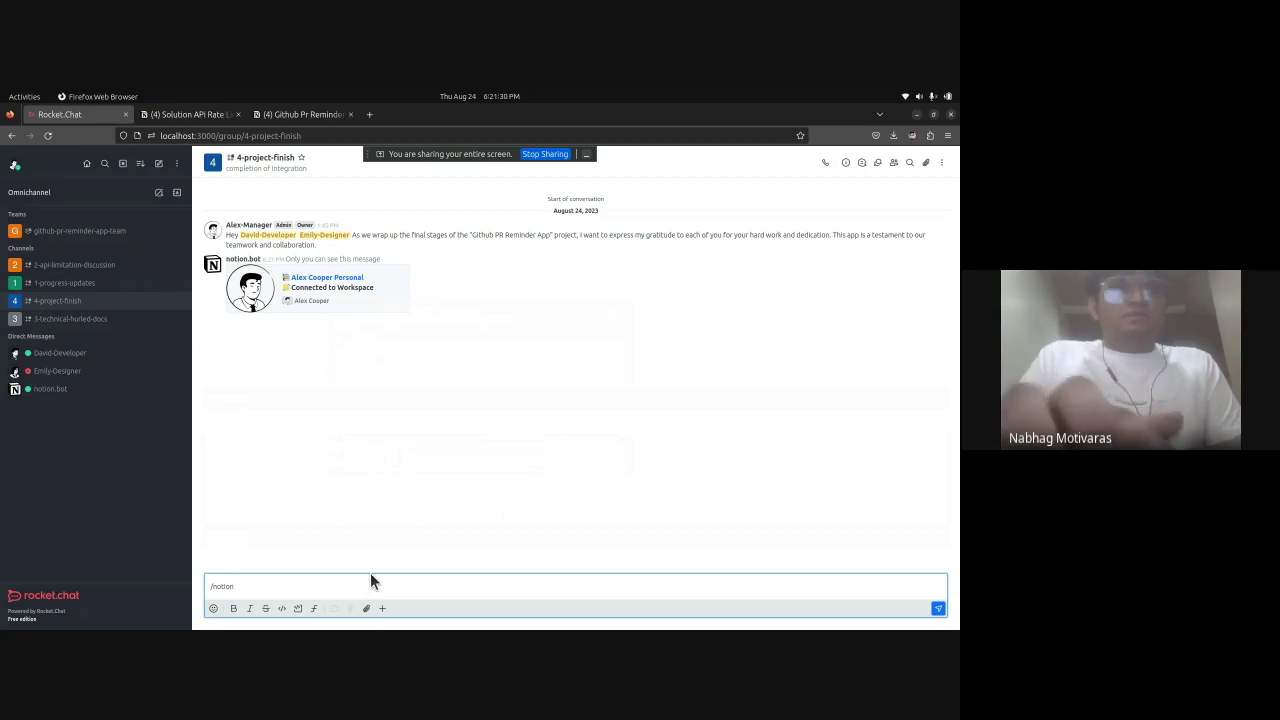
{"action": "type", "text": "co"}
{"action": "type", "text": "n"}
{"action": "key", "text": "Return"}
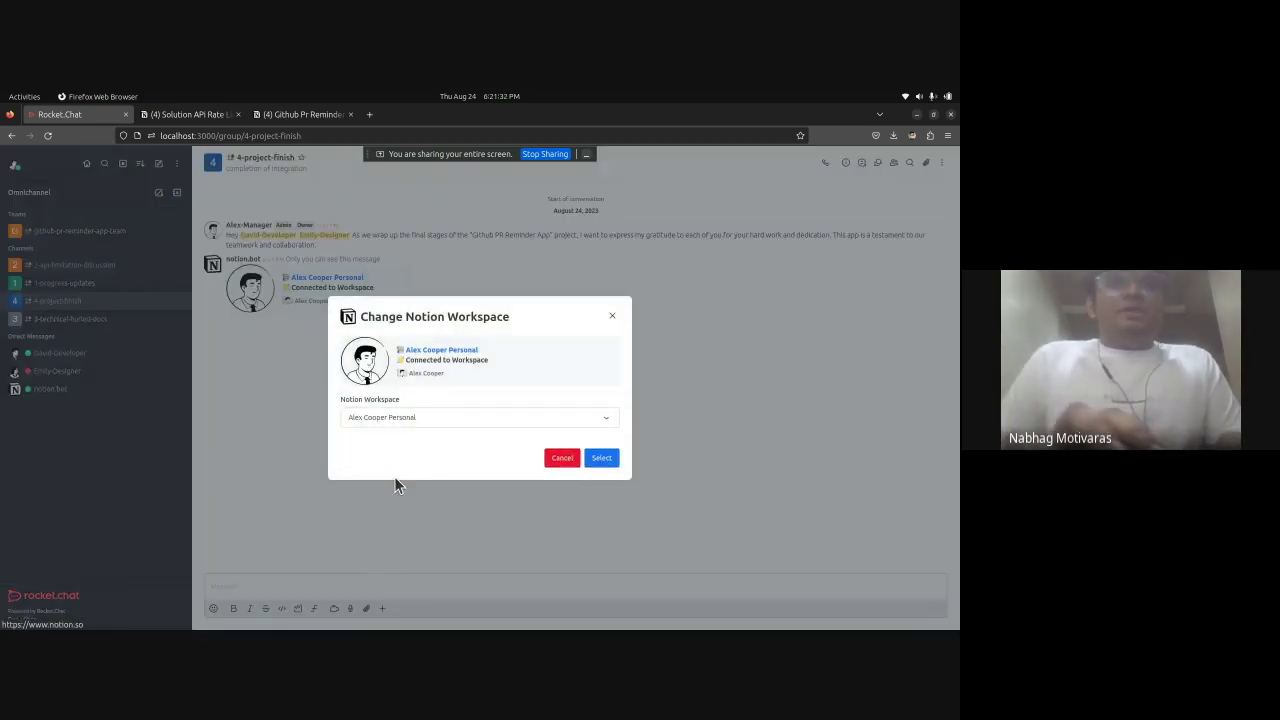
{"action": "left_click", "coordinate": [396, 414]}
{"action": "type", "text": "Rocket"}
{"action": "key", "text": "Return"}
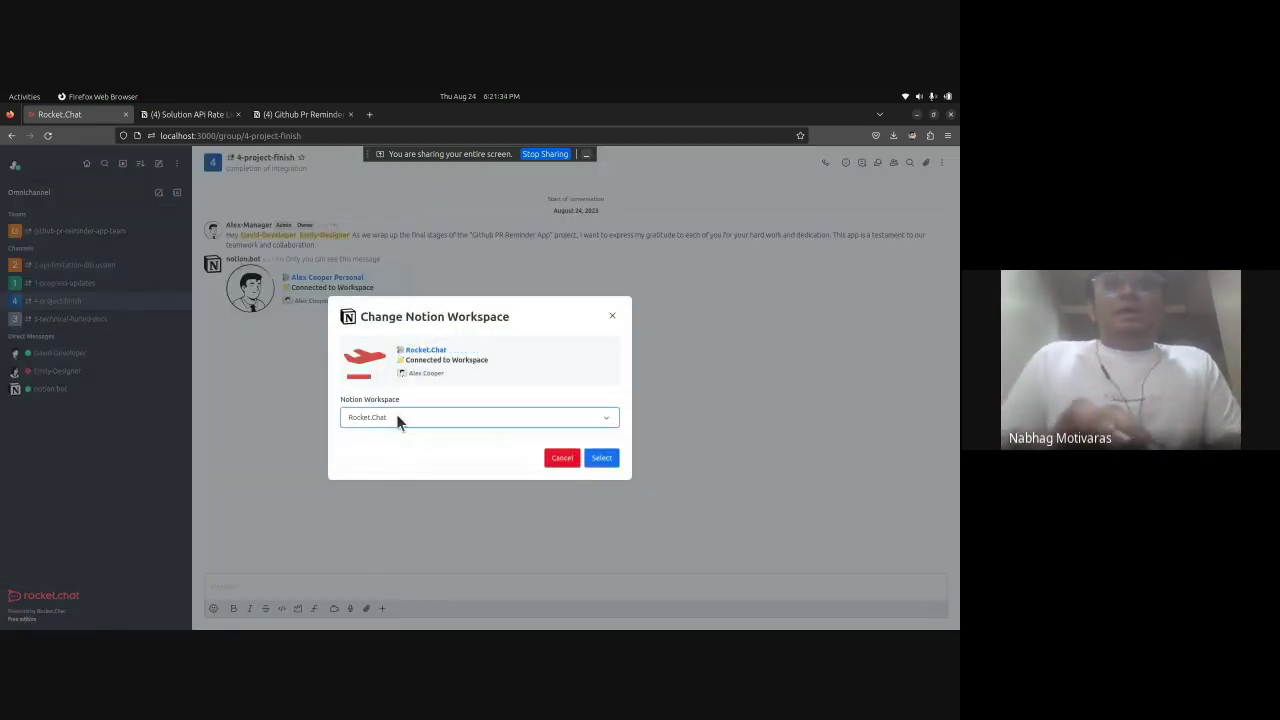
{"action": "left_click", "coordinate": [598, 459]}
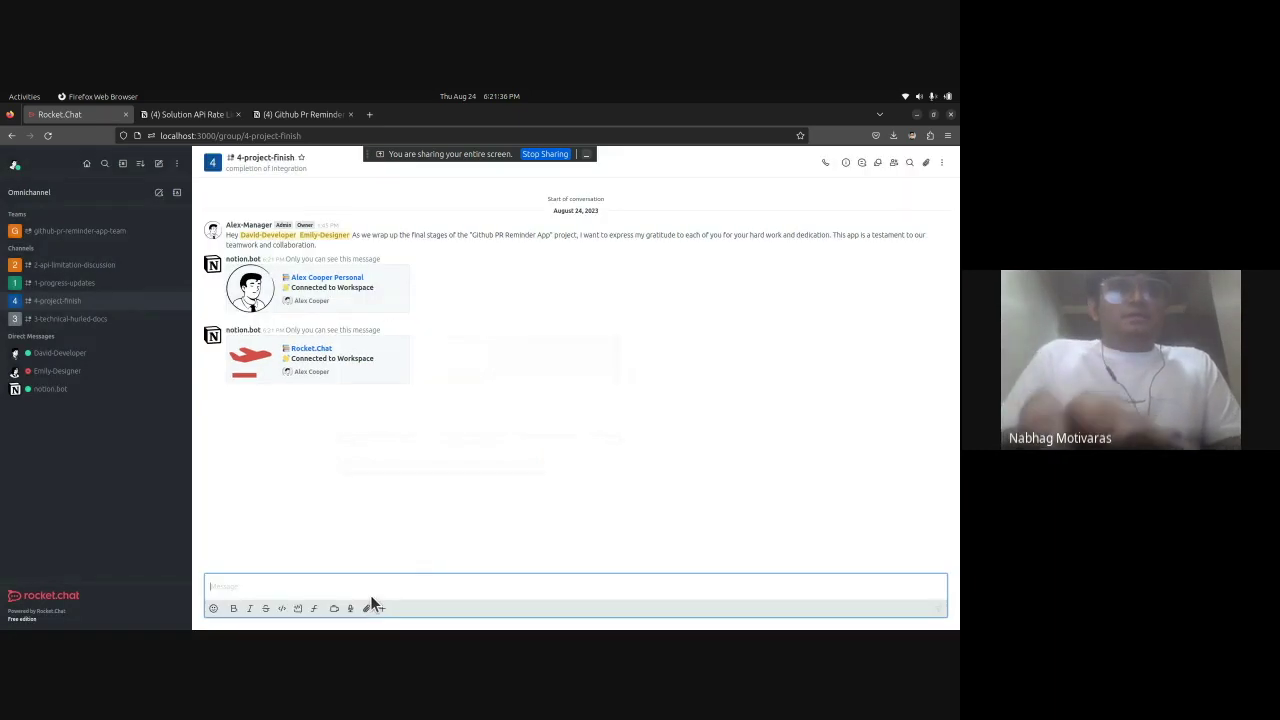
Step: Run /notion disconnect in the 4-project-finish channel to disconnect from the Rocket.Chat workspace
{"action": "type", "text": "/notion di"}
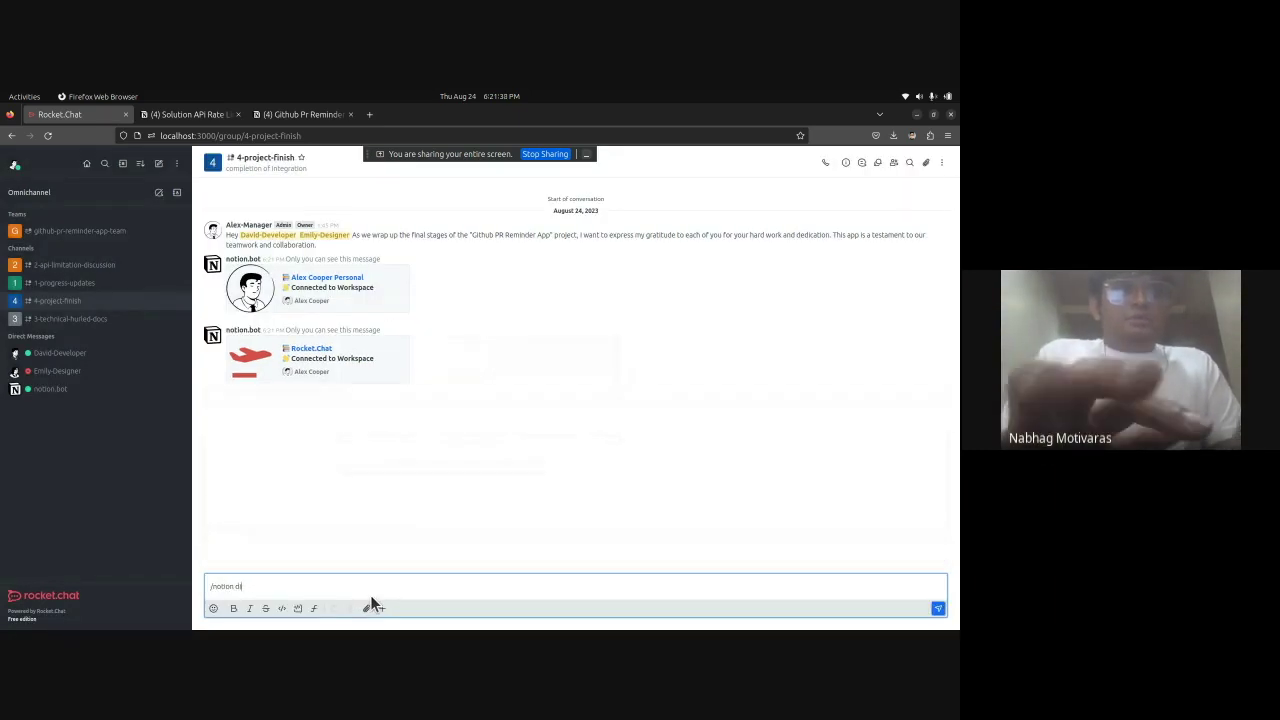
{"action": "type", "text": "sconnect"}
{"action": "key", "text": "Return"}
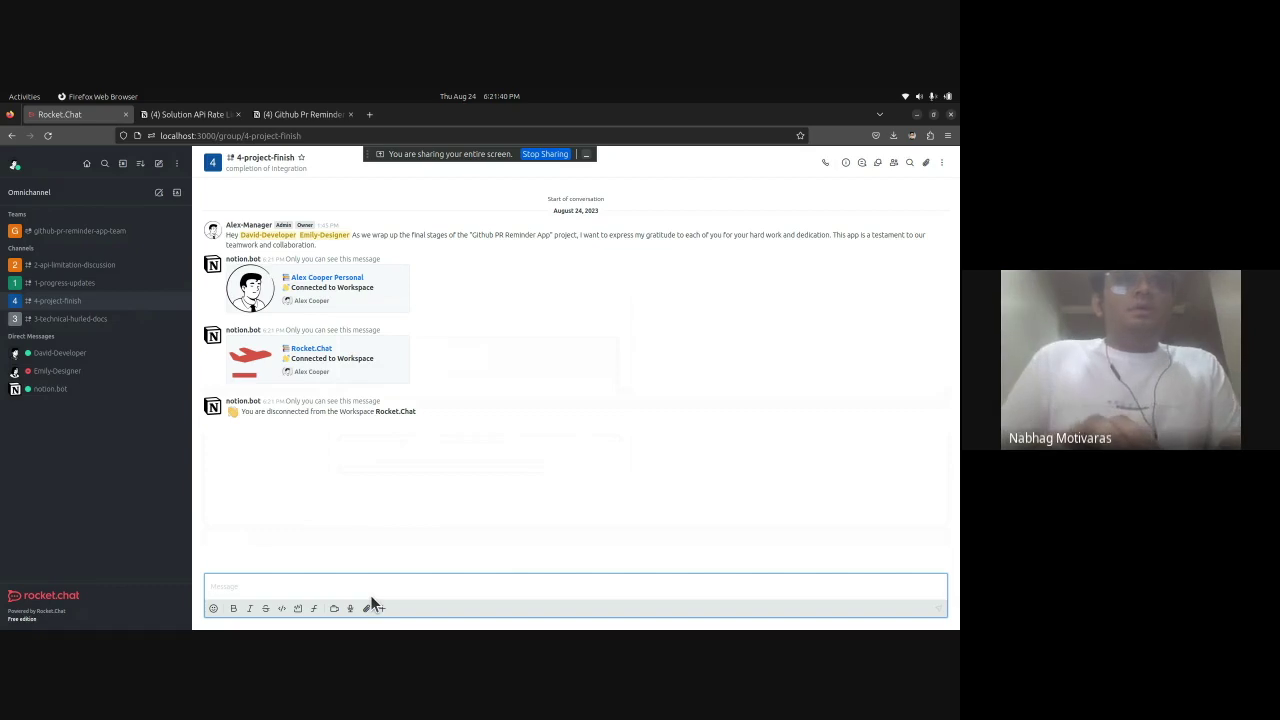
Step: Open the View Notion Table dialog from the 4-project-finish channel, check which databases can be chosen, and close the dialog
{"action": "left_click", "coordinate": [129, 288]}
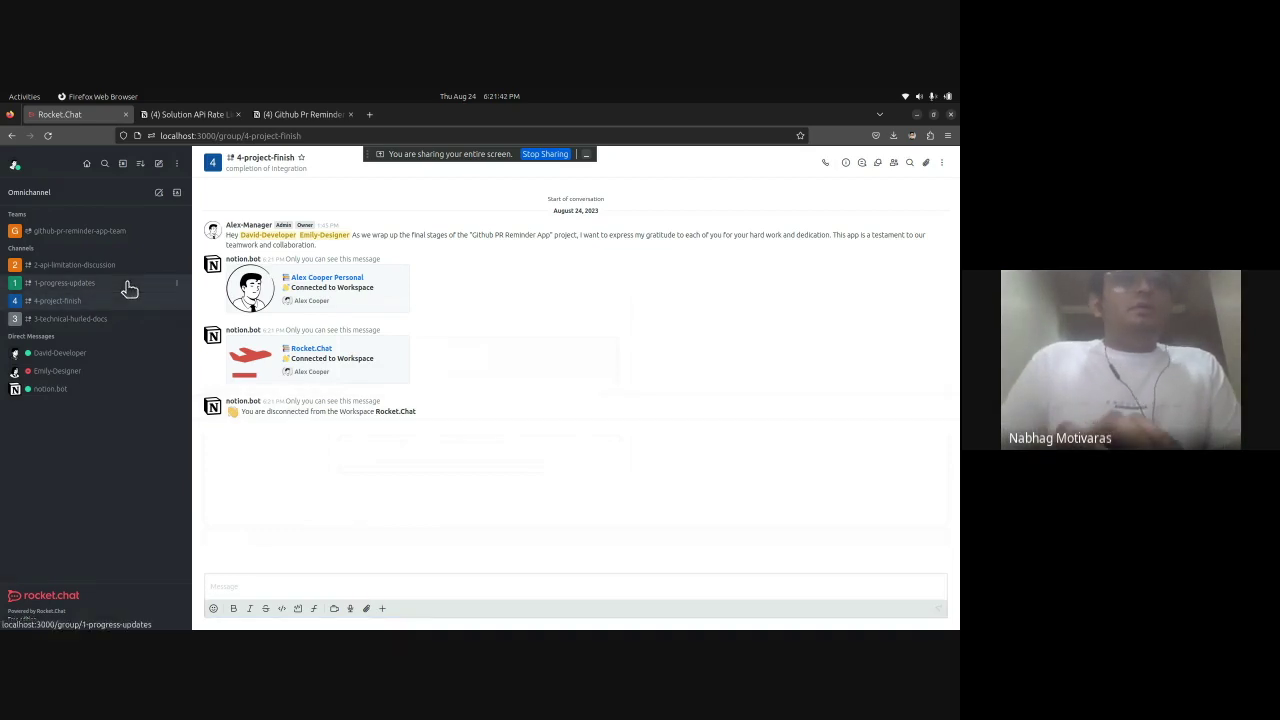
{"action": "left_click", "coordinate": [95, 304]}
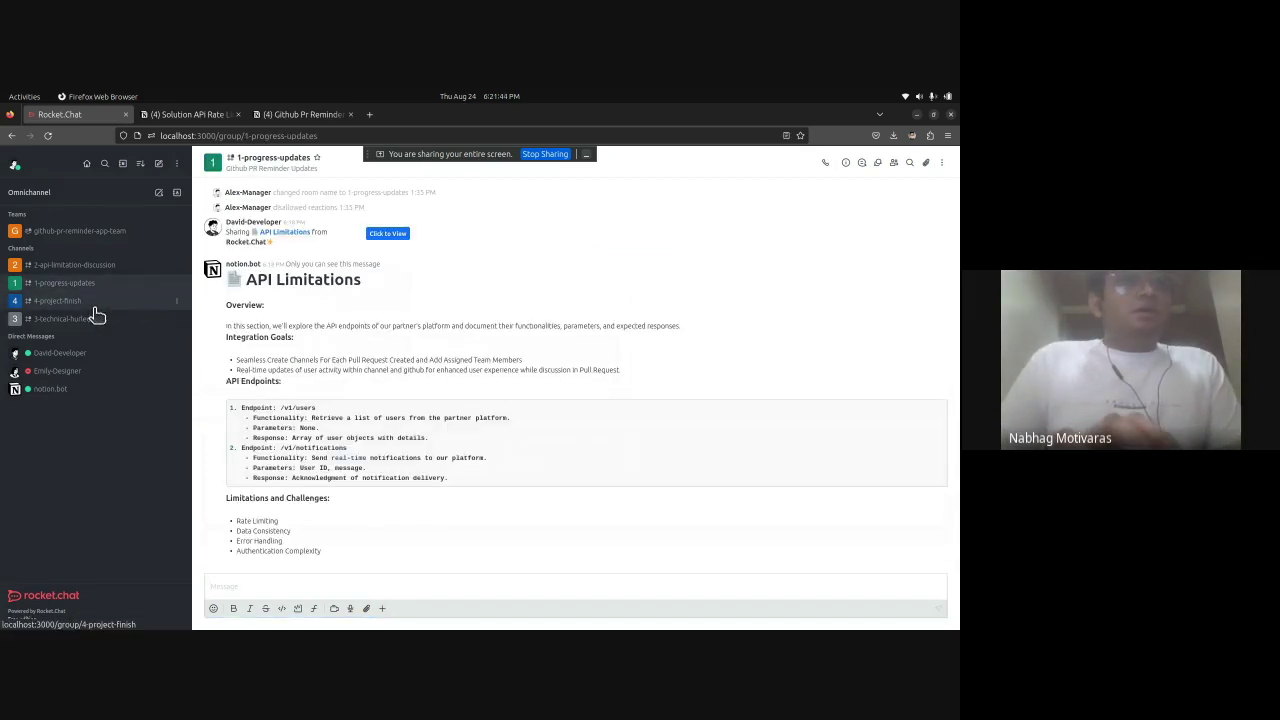
{"action": "type", "text": "/notion"}
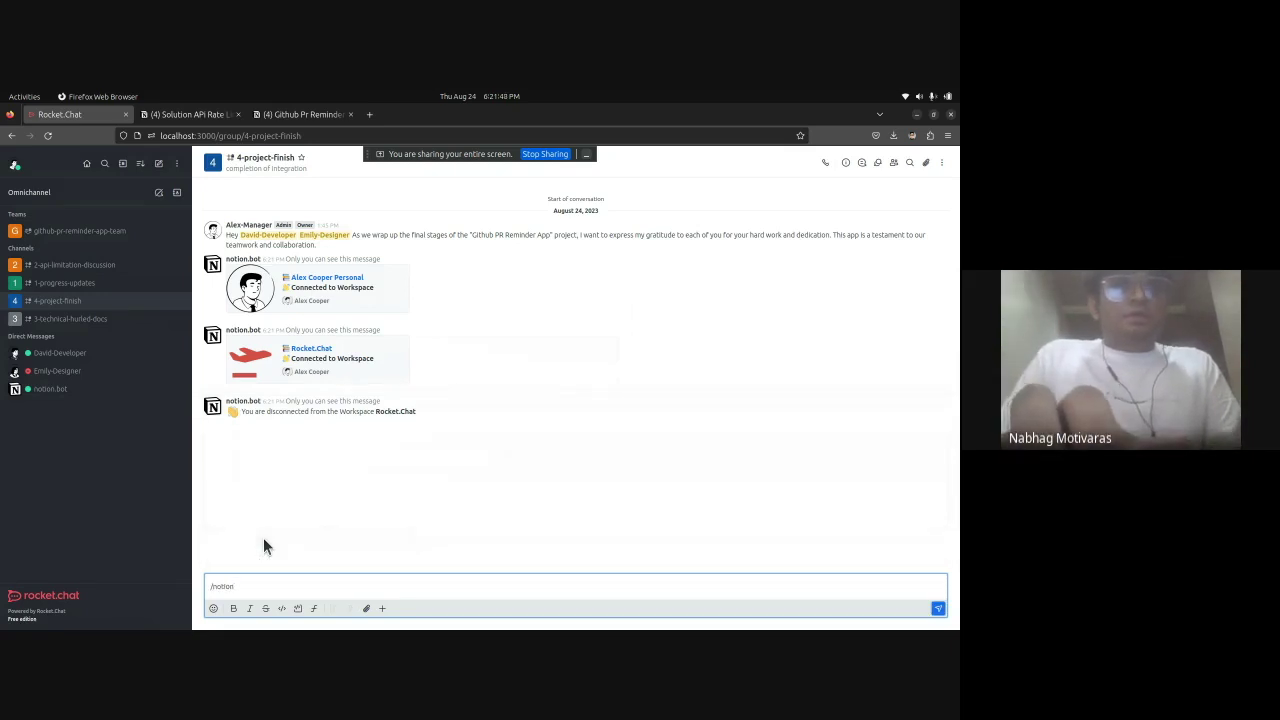
{"action": "type", "text": " d"}
{"action": "key", "text": "BackSpace"}
{"action": "key", "text": "BackSpace"}
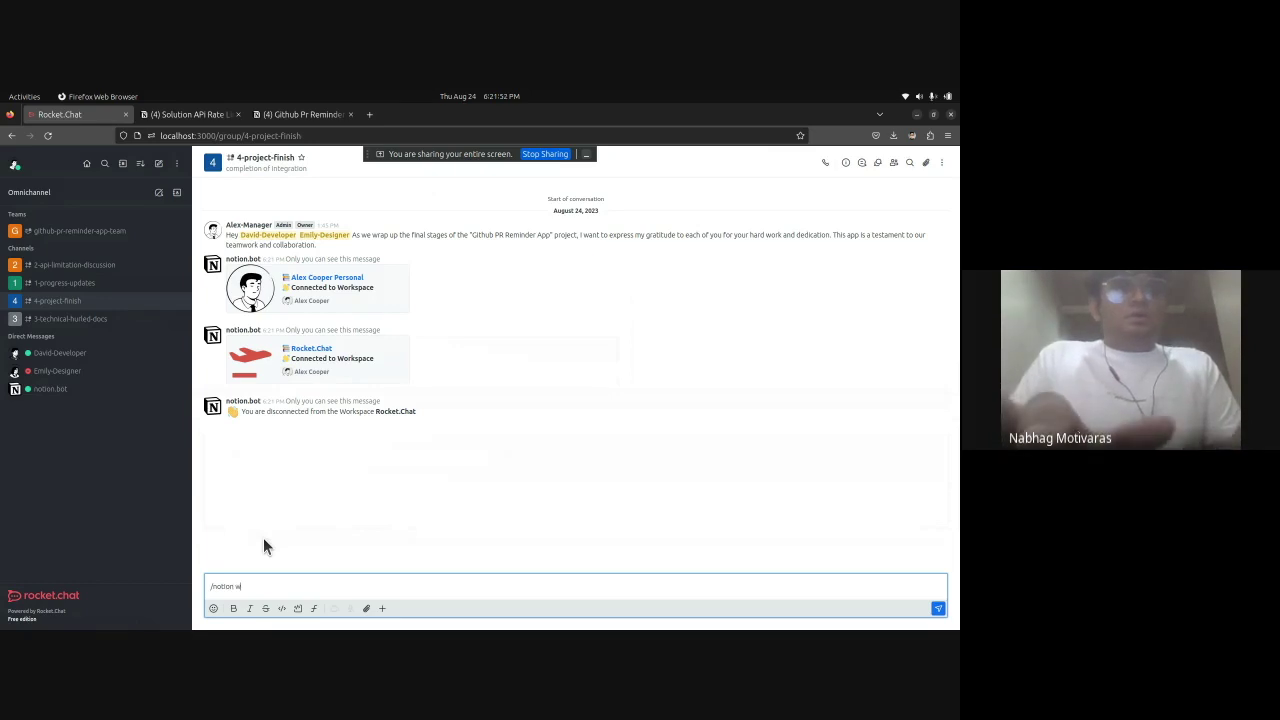
{"action": "key", "text": "BackSpace"}
{"action": "key", "text": "Return"}
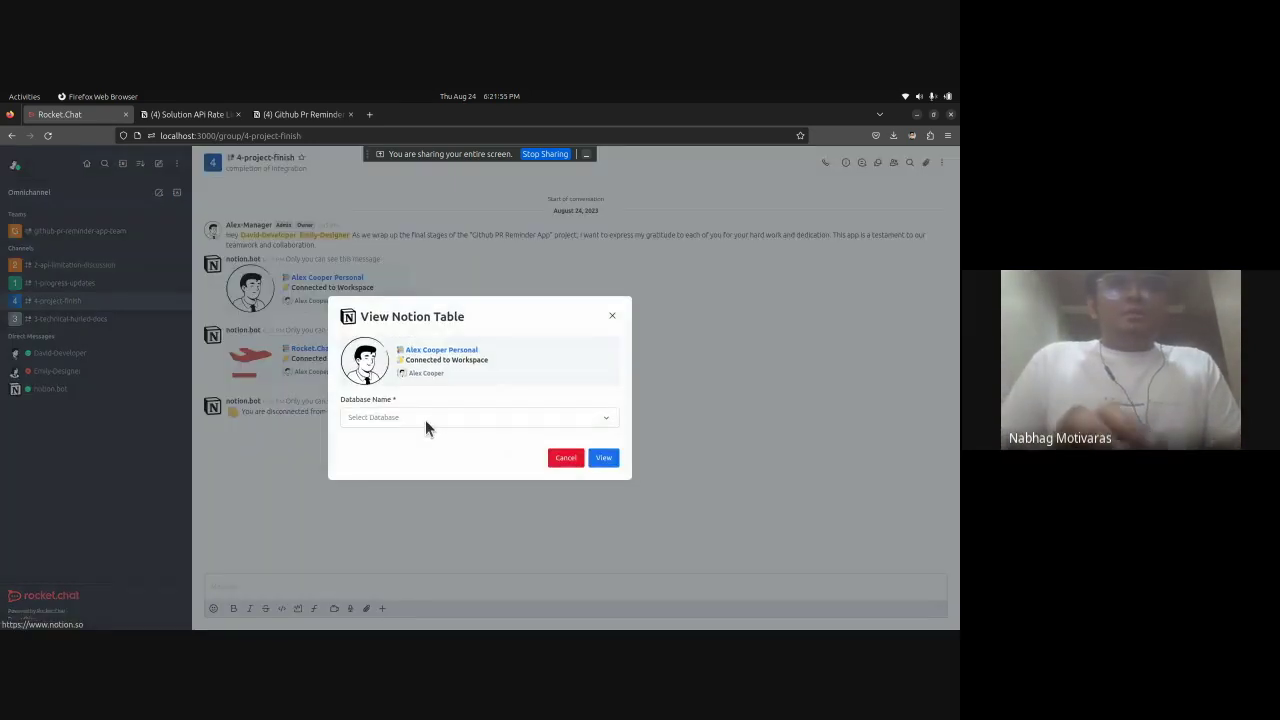
{"action": "left_click", "coordinate": [427, 420]}
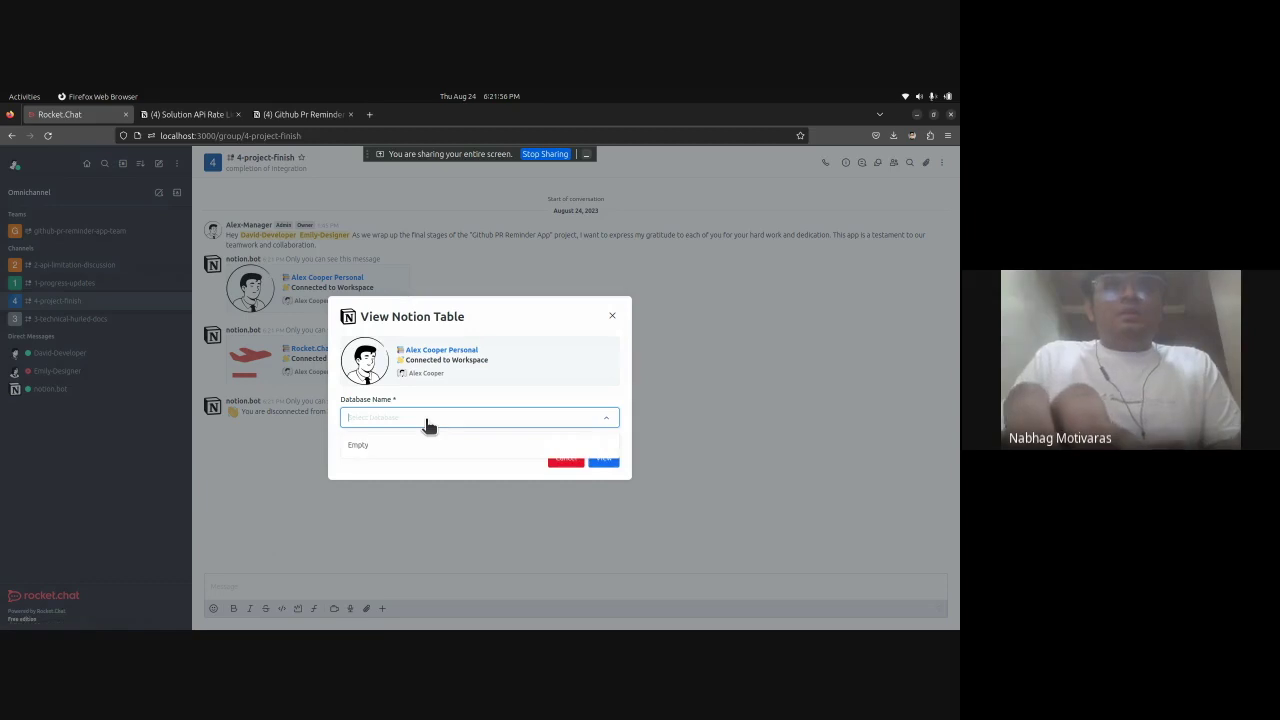
{"action": "key", "text": "Escape"}
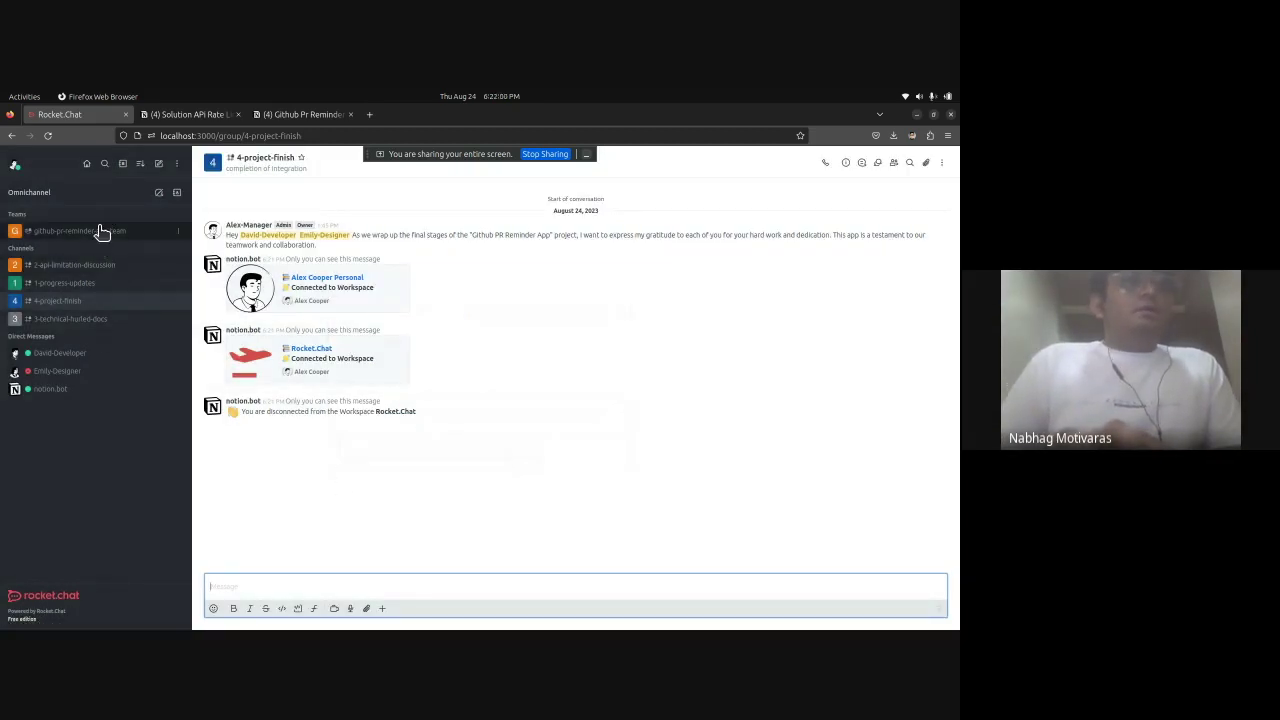
Step: Switch to the Notion App Presentation in Figma and present the Features Summary, Challenges, Whats Next and Thank You slides
{"action": "left_click", "coordinate": [163, 281]}
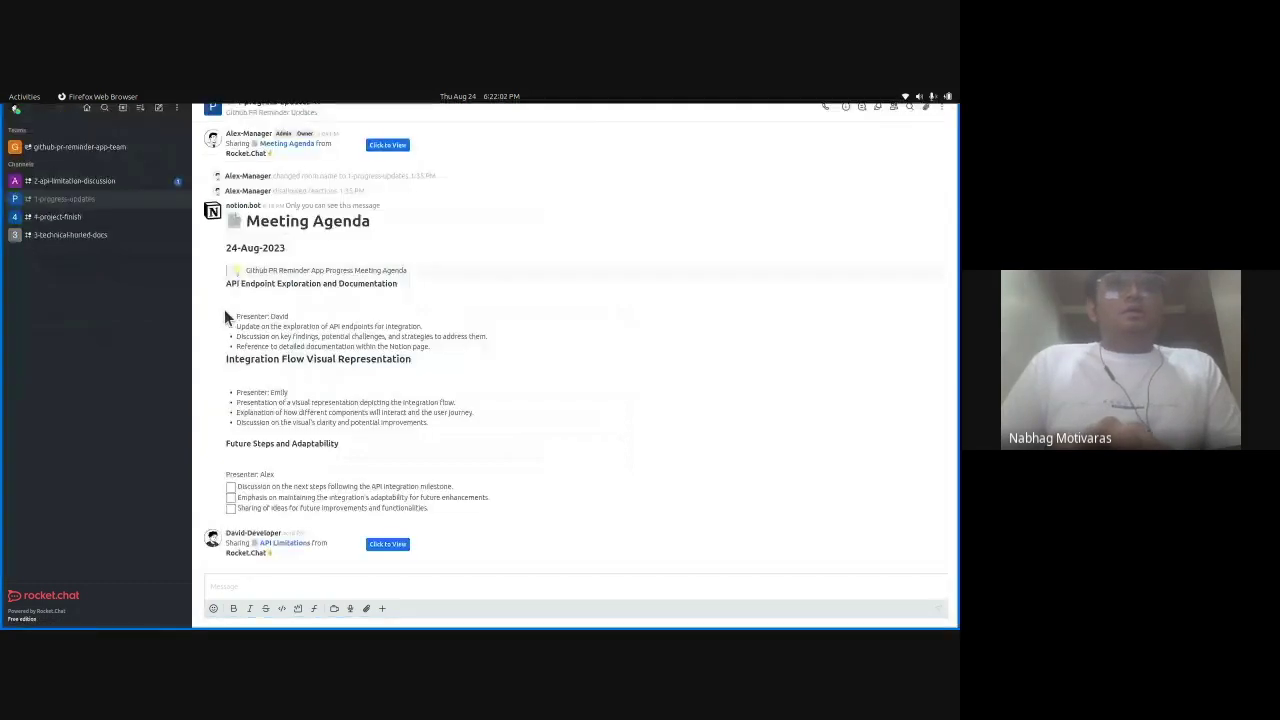
{"action": "key", "text": "alt+Tab"}
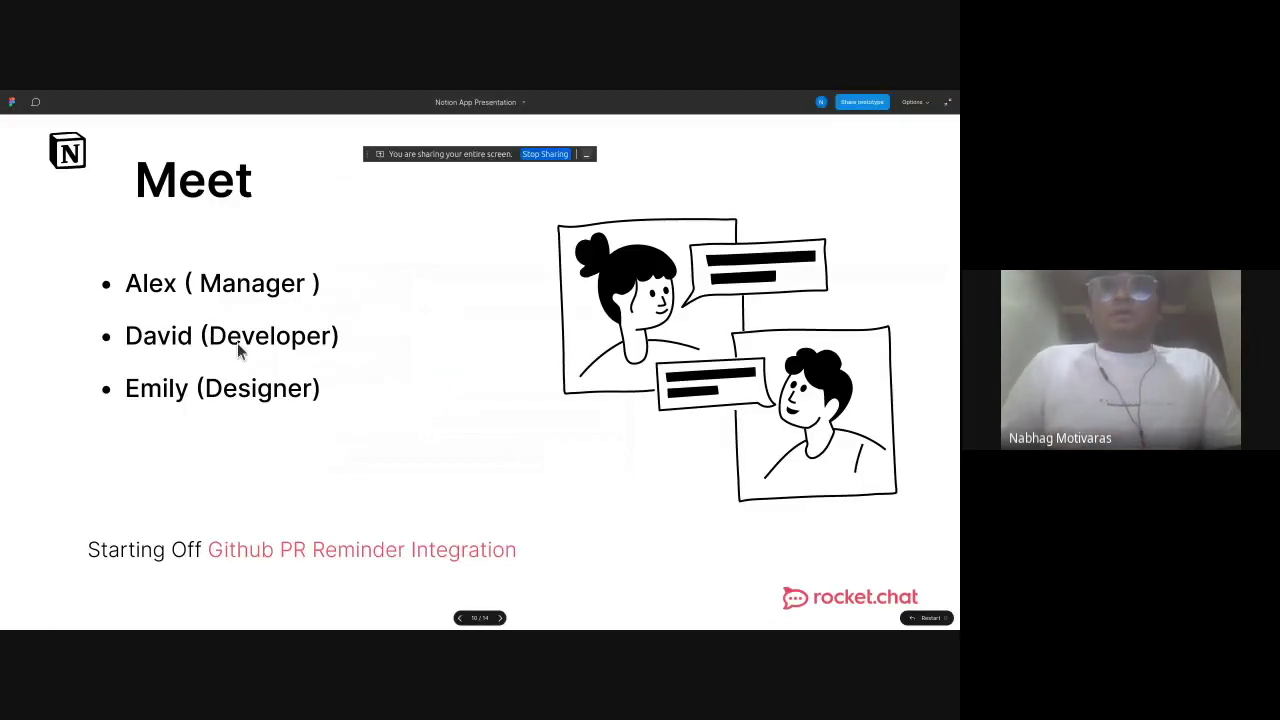
{"action": "key", "text": "Right"}
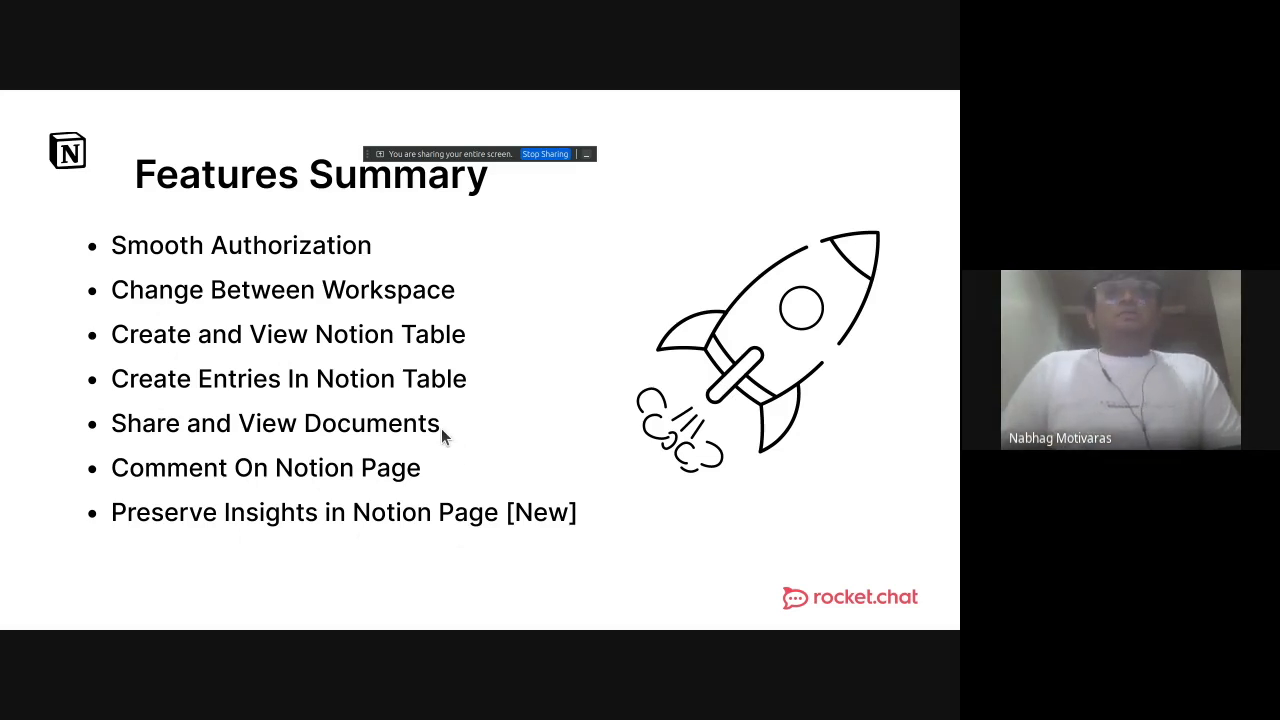
{"action": "key", "text": "Right"}
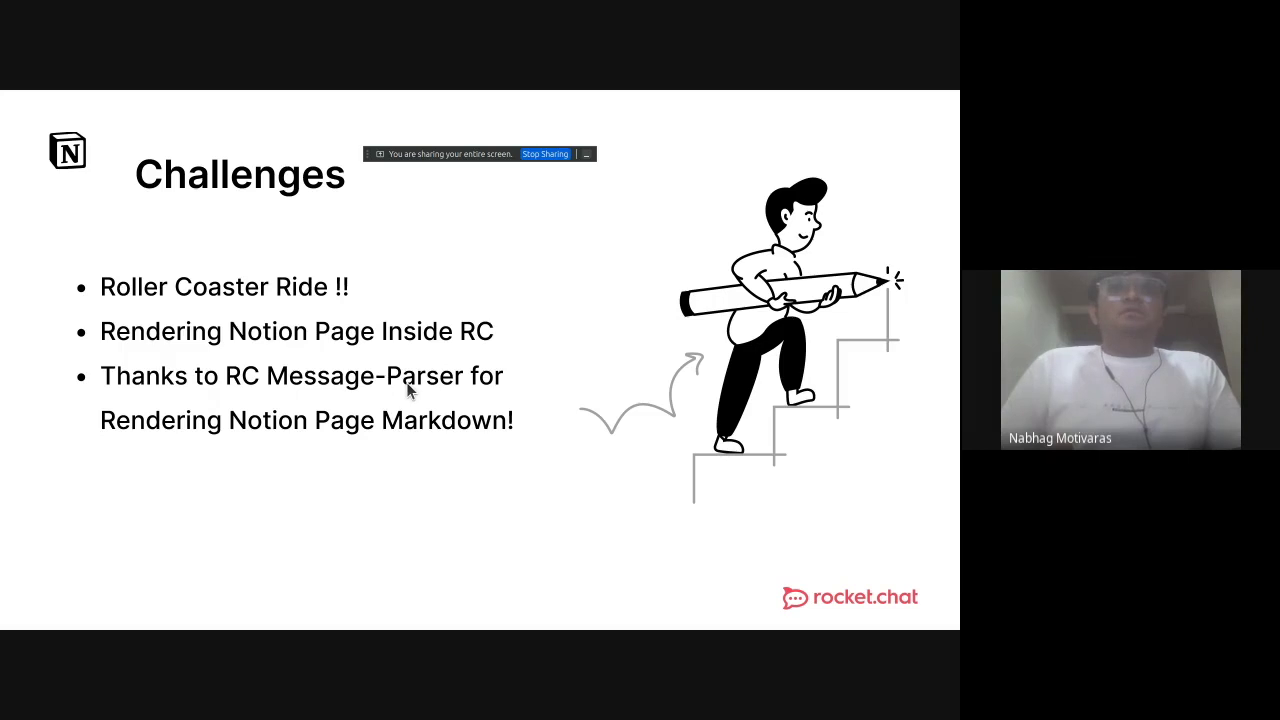
{"action": "key", "text": "Right"}
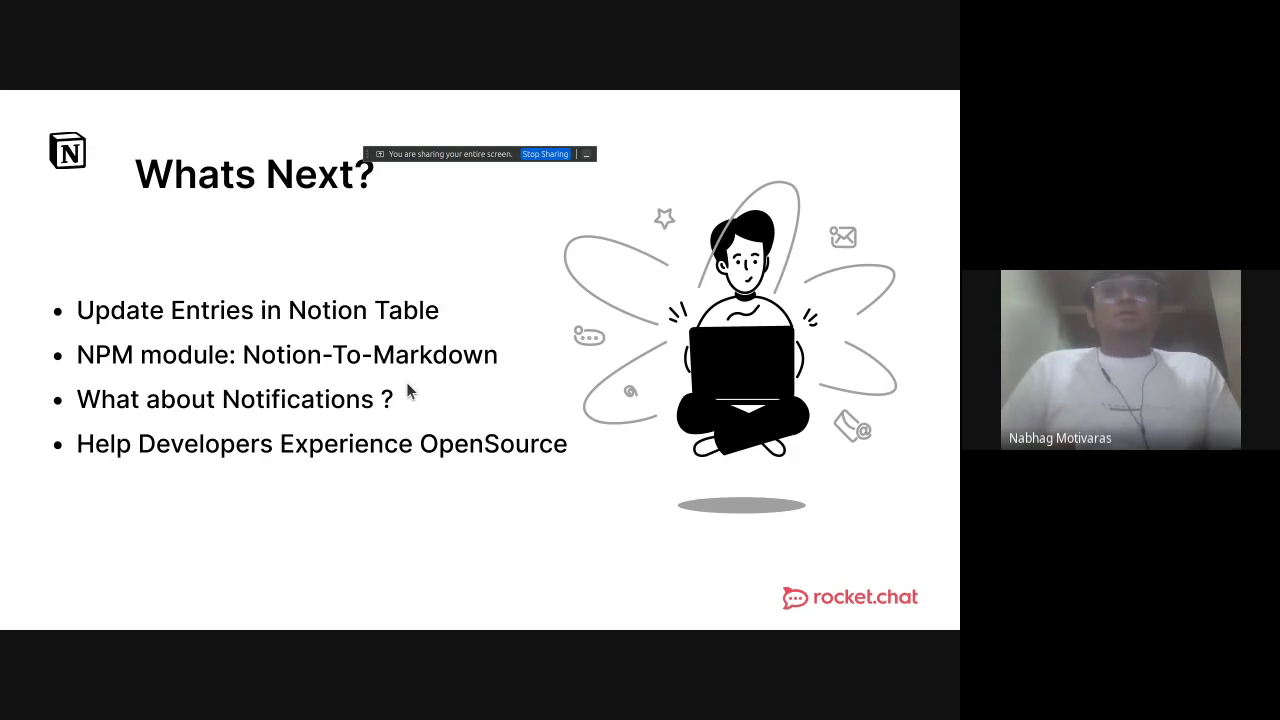
{"action": "key", "text": "Right"}
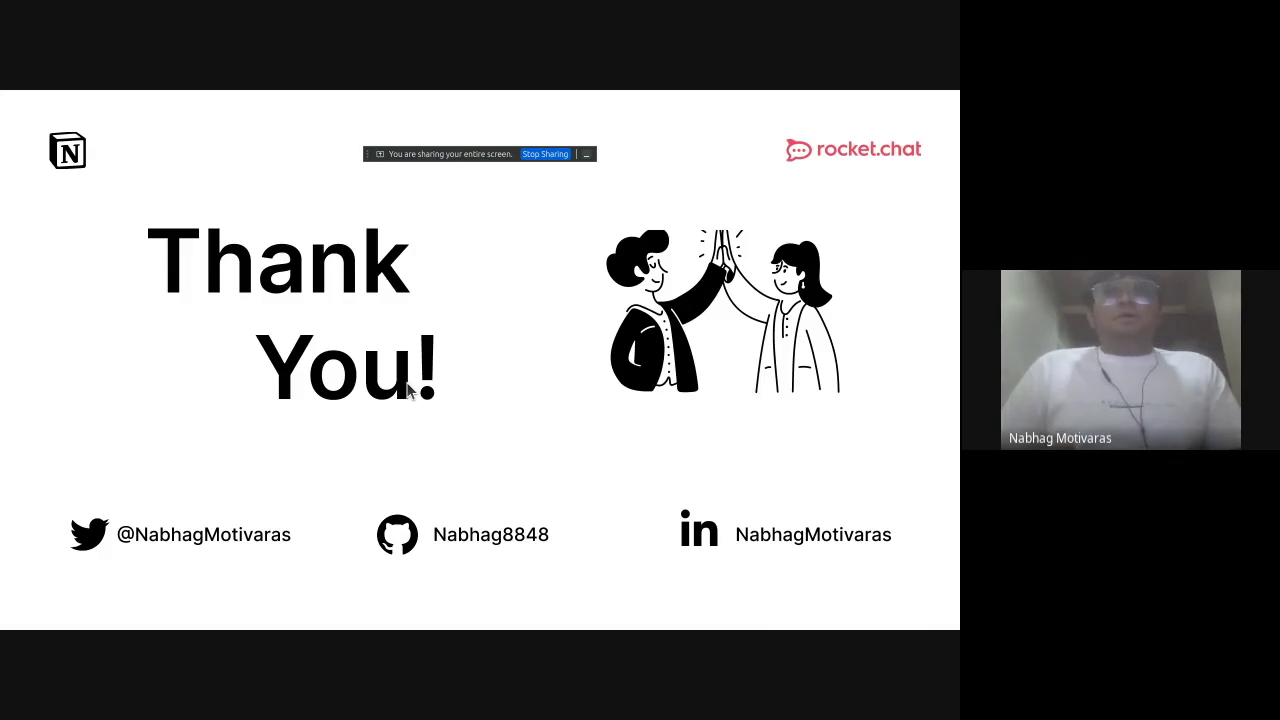